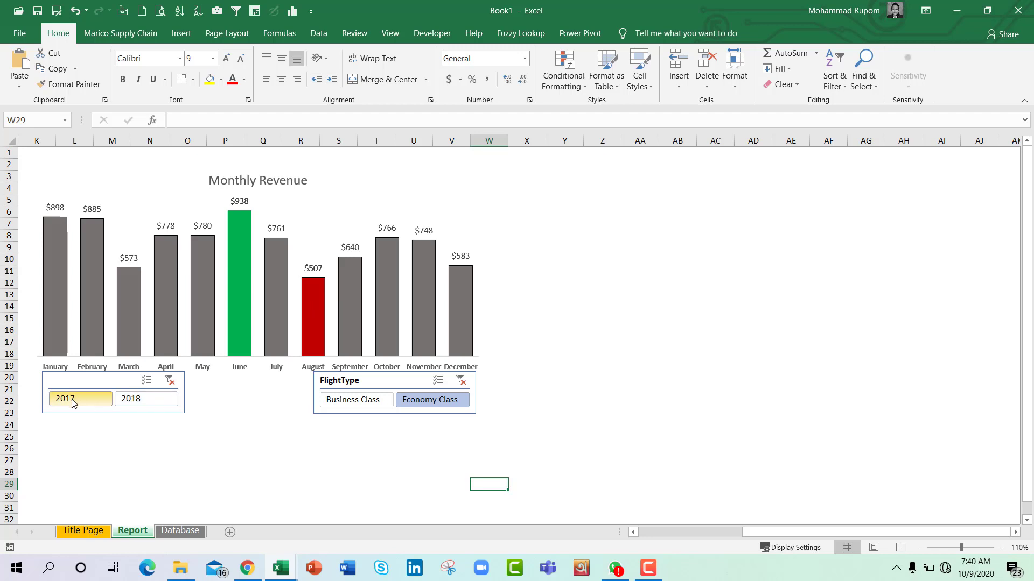
Filter the Monthly Revenue chart on the Report sheet to Business Class and bring its source table into view
left_click(354, 403)
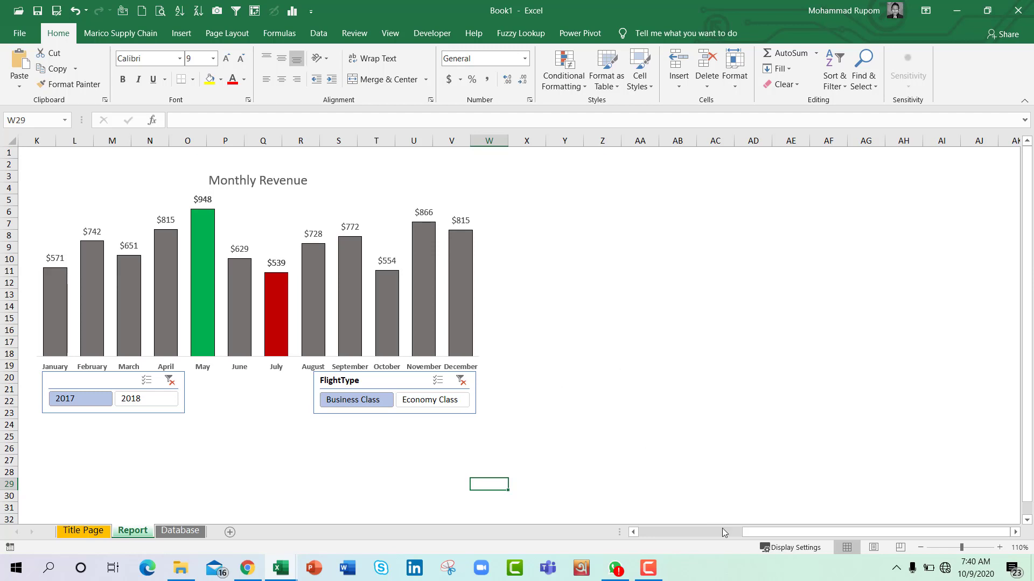
left_click_drag(762, 535, 641, 534)
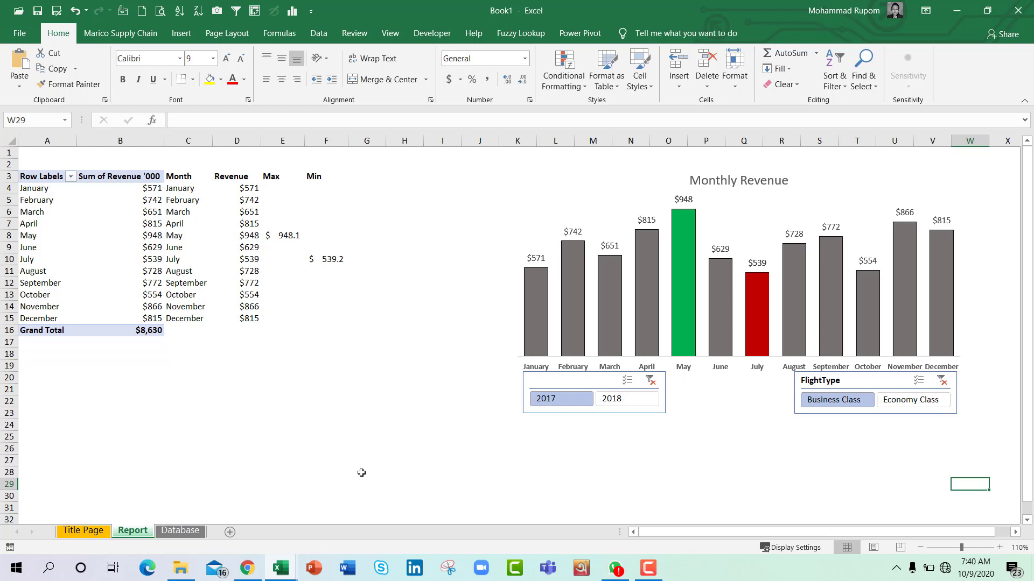
Examine the flight type and year columns of the revenue data on the Database sheet
left_click(172, 533)
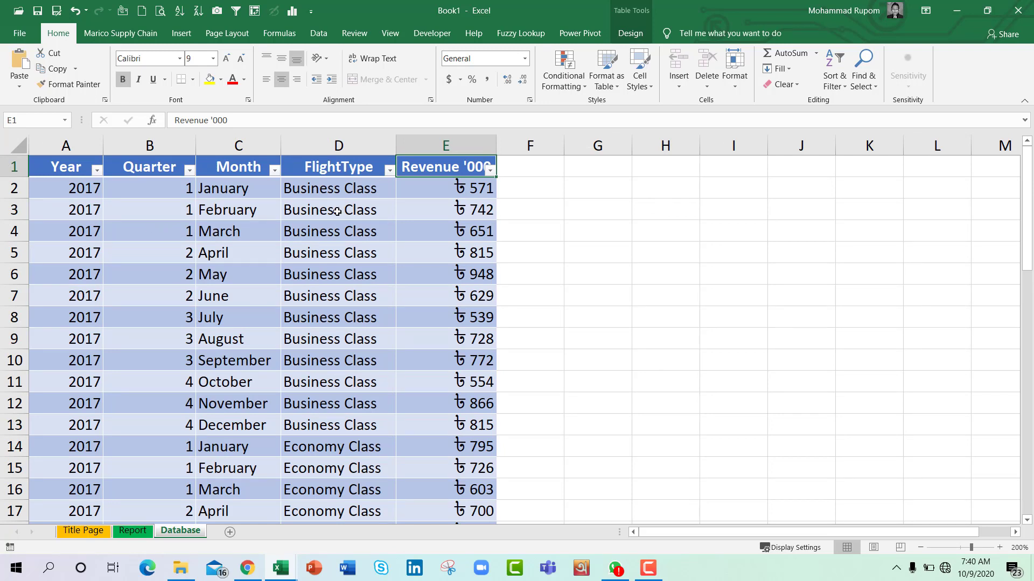
left_click_drag(329, 186, 309, 402)
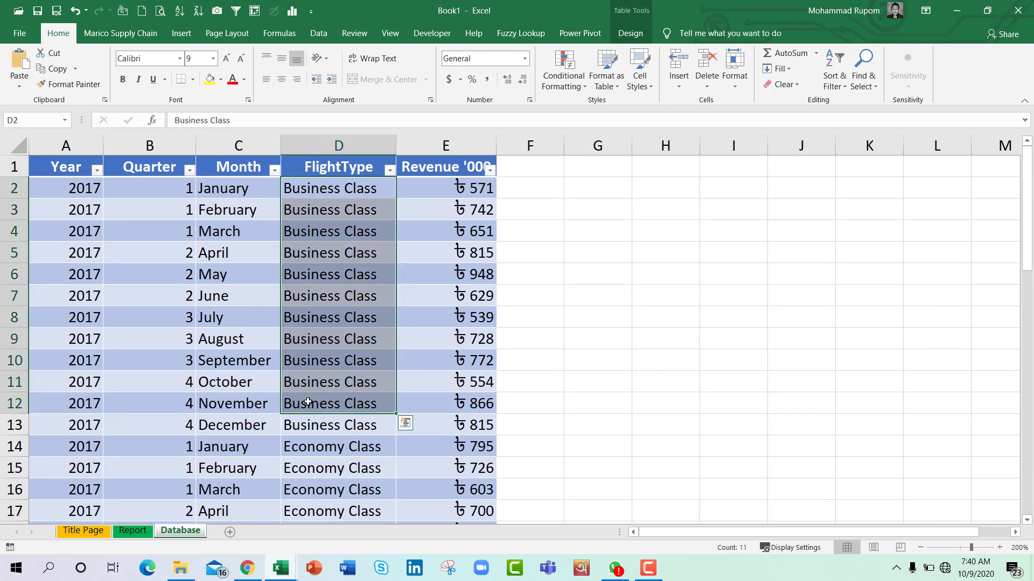
left_click(91, 251)
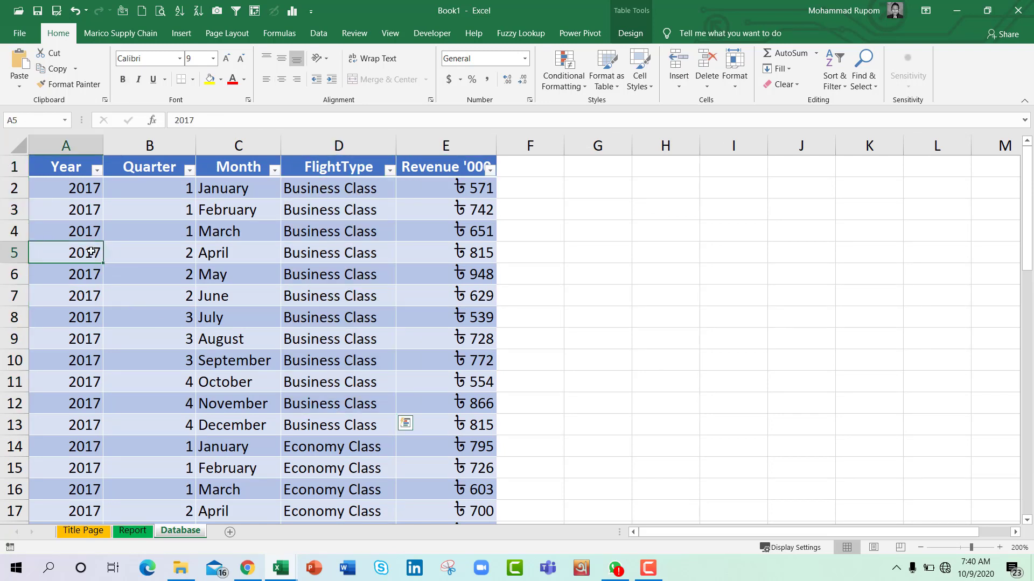
left_click_drag(1027, 260, 1023, 166)
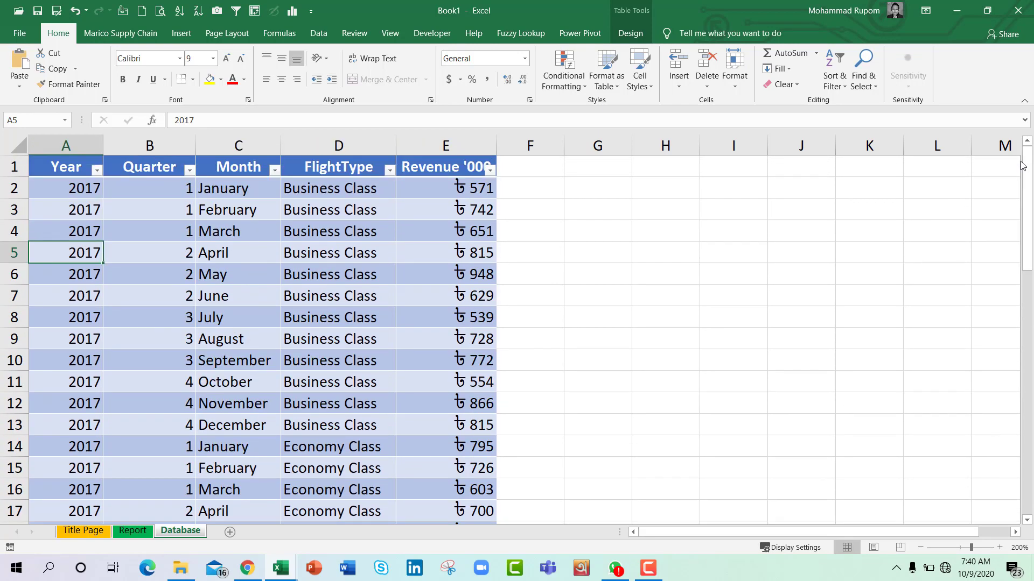
Create a PivotTable from RevenueTable on a new worksheet
left_click(237, 229)
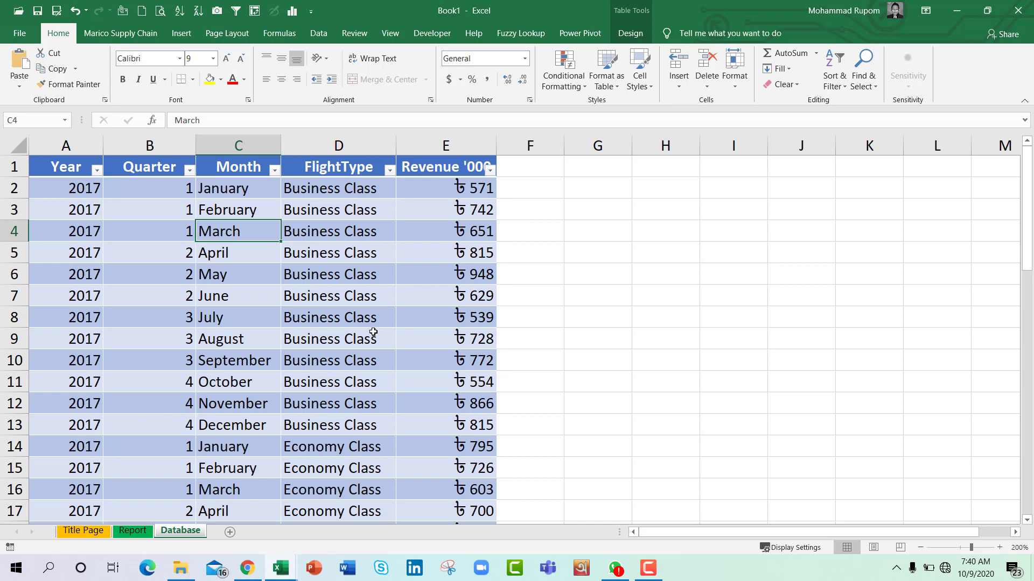
left_click(182, 34)
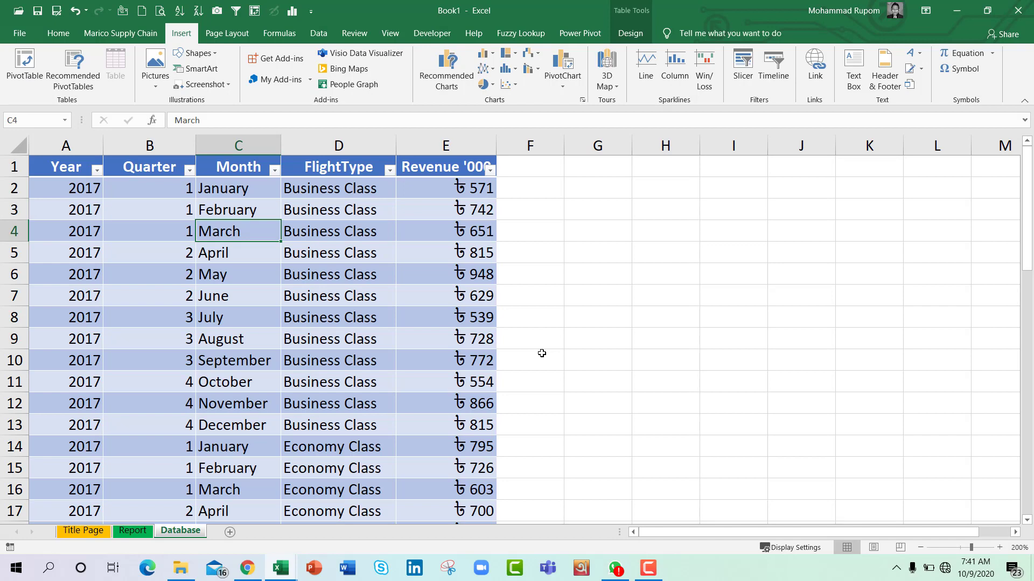
key("alt")
key("n")
key("v")
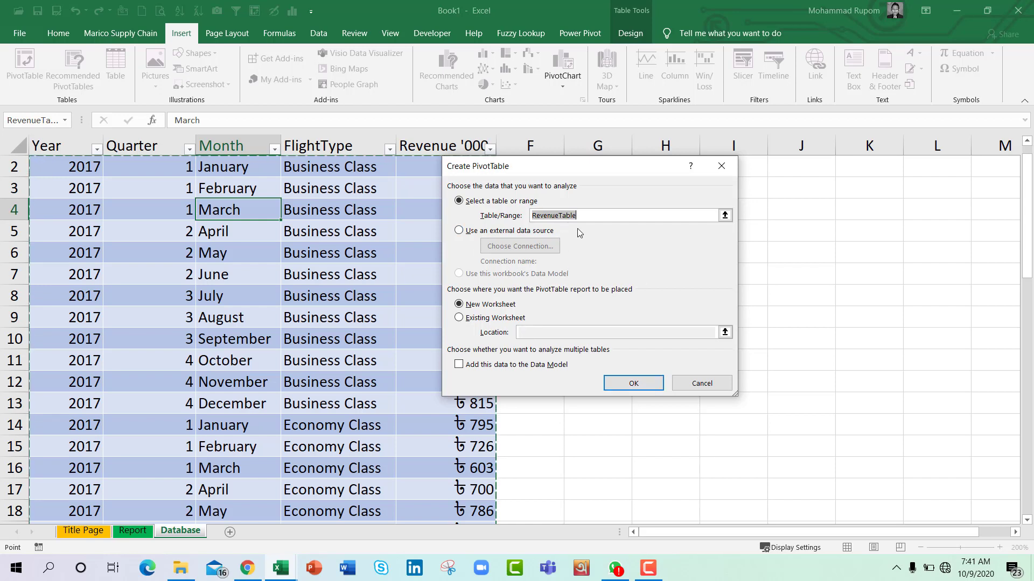
left_click_drag(577, 215, 526, 210)
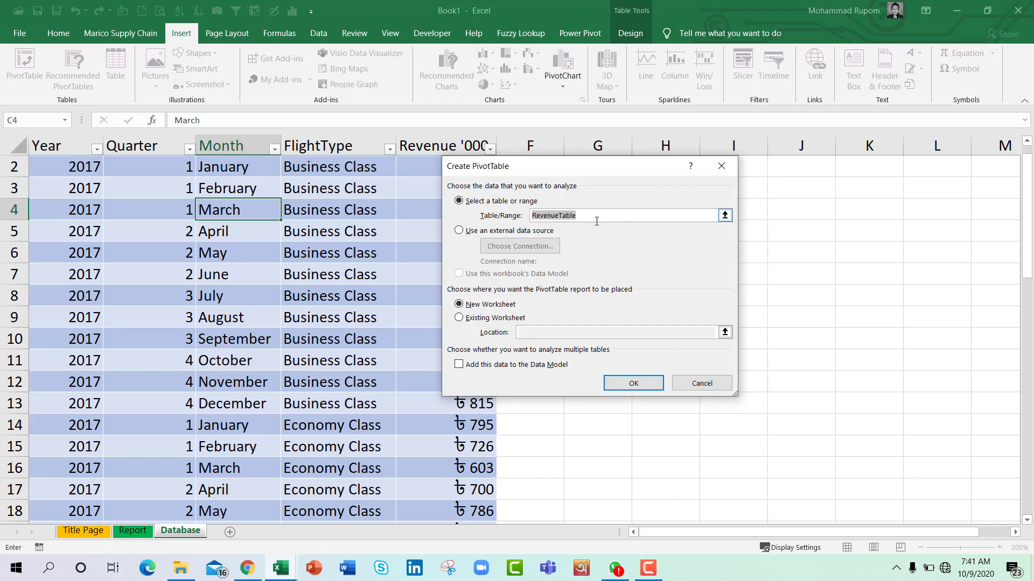
left_click(628, 384)
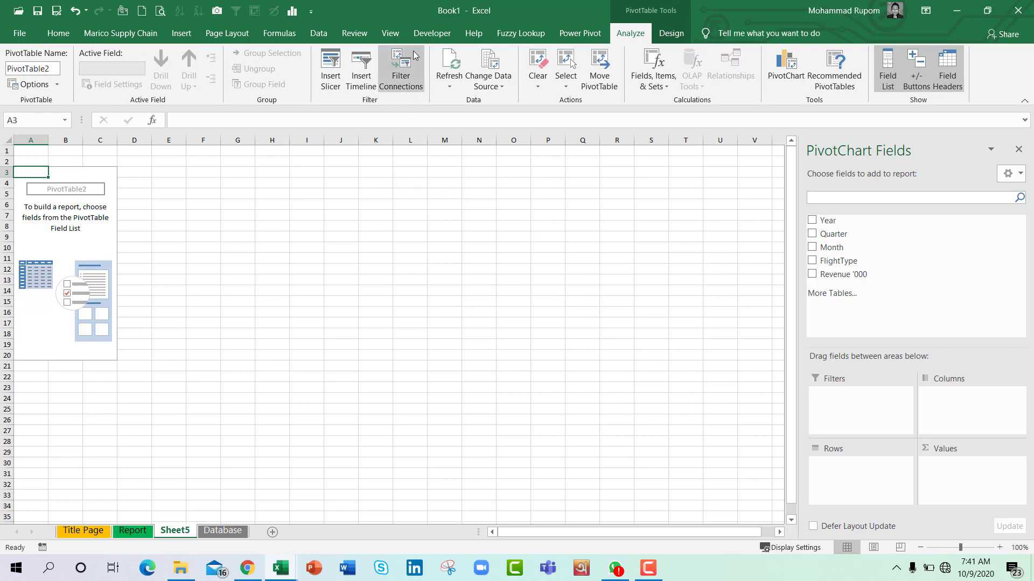
Hide the new sheet's gridlines and lay out the PivotTable with Month as rows and the sum of Revenue '000 as values
left_click(400, 41)
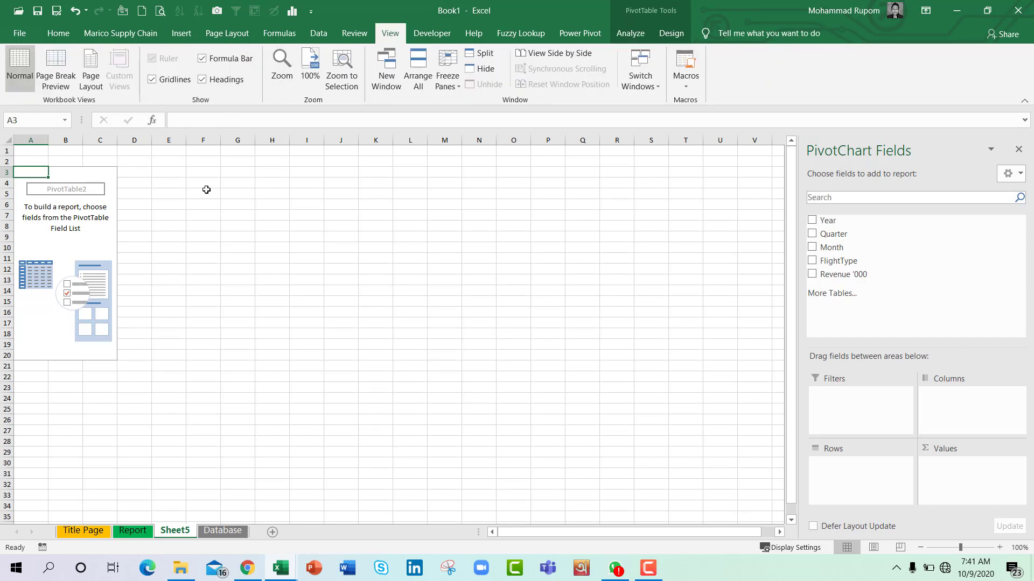
left_click(173, 81)
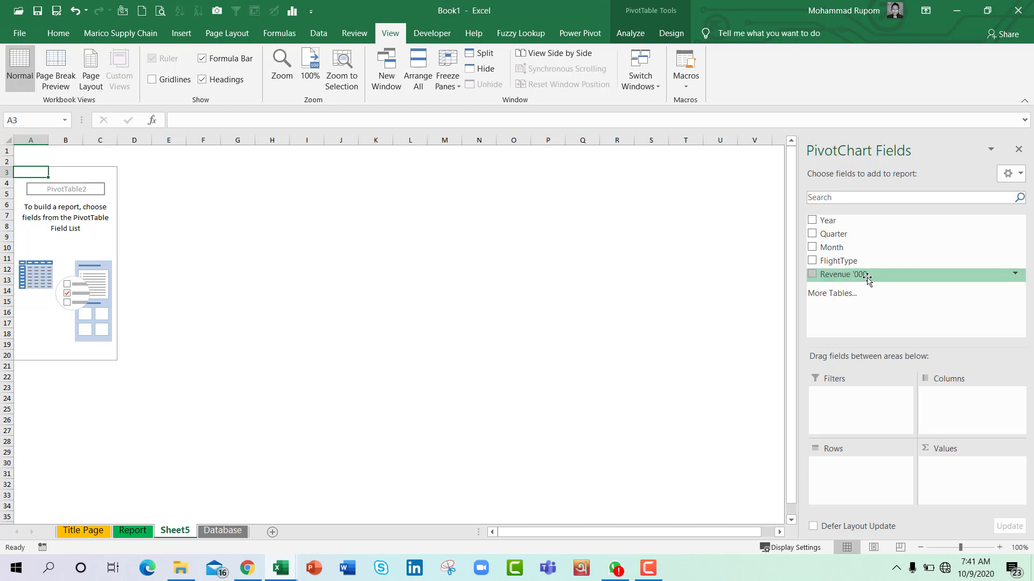
left_click_drag(845, 247, 864, 478)
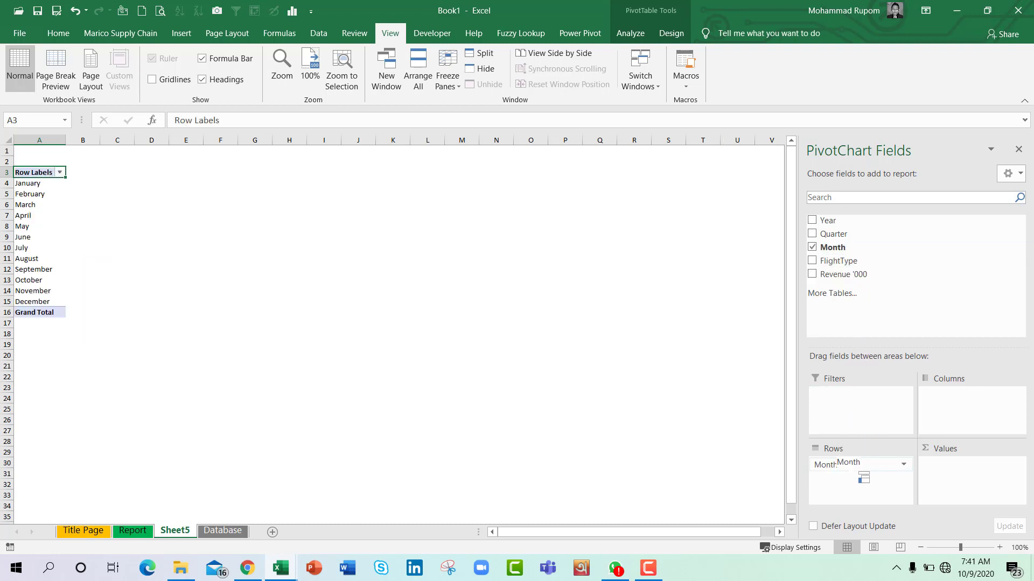
left_click_drag(856, 275, 964, 479)
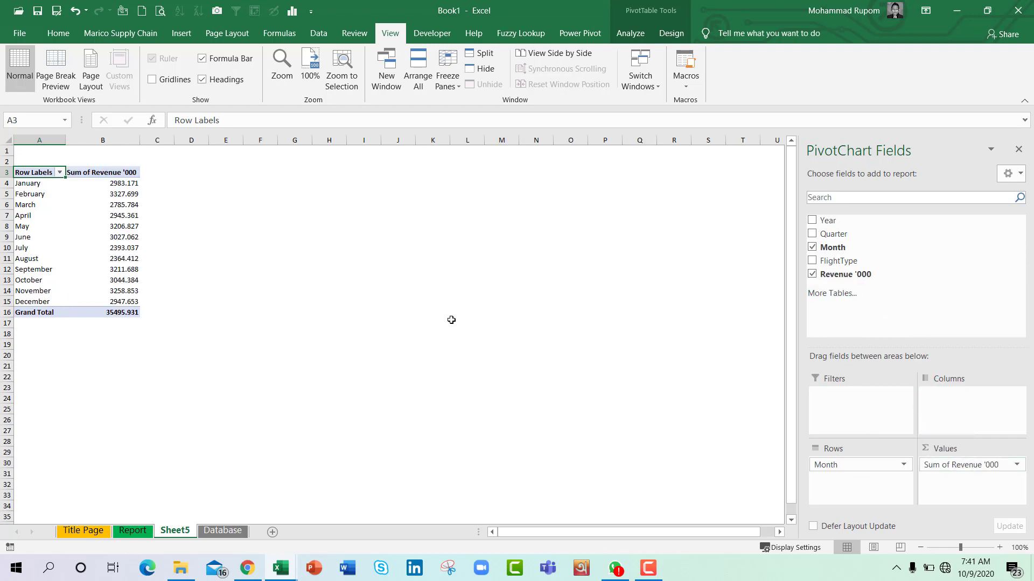
Format the PivotTable's revenue values as Currency with the $ symbol and 0 decimal places
left_click(118, 248)
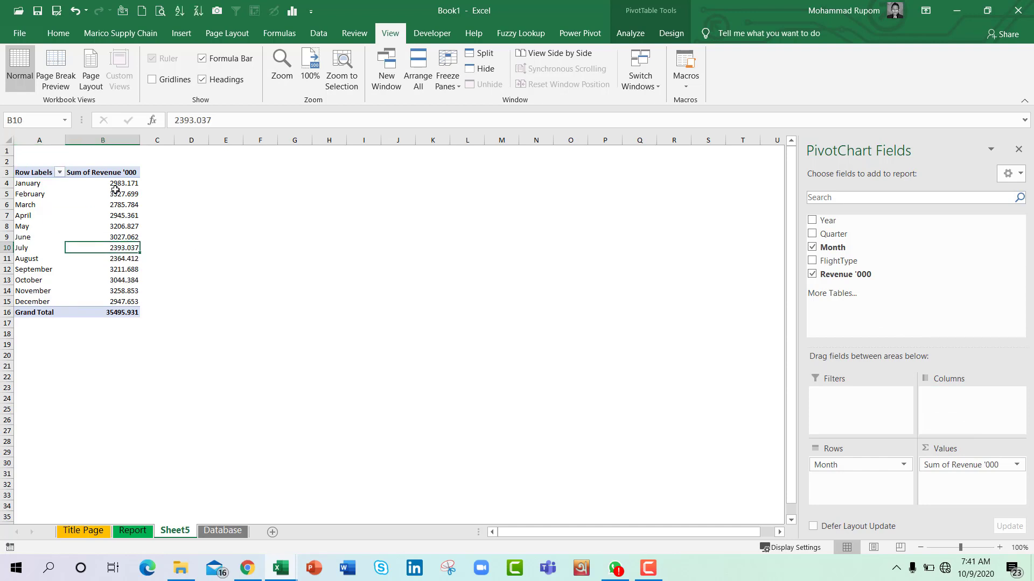
left_click_drag(116, 184, 115, 301)
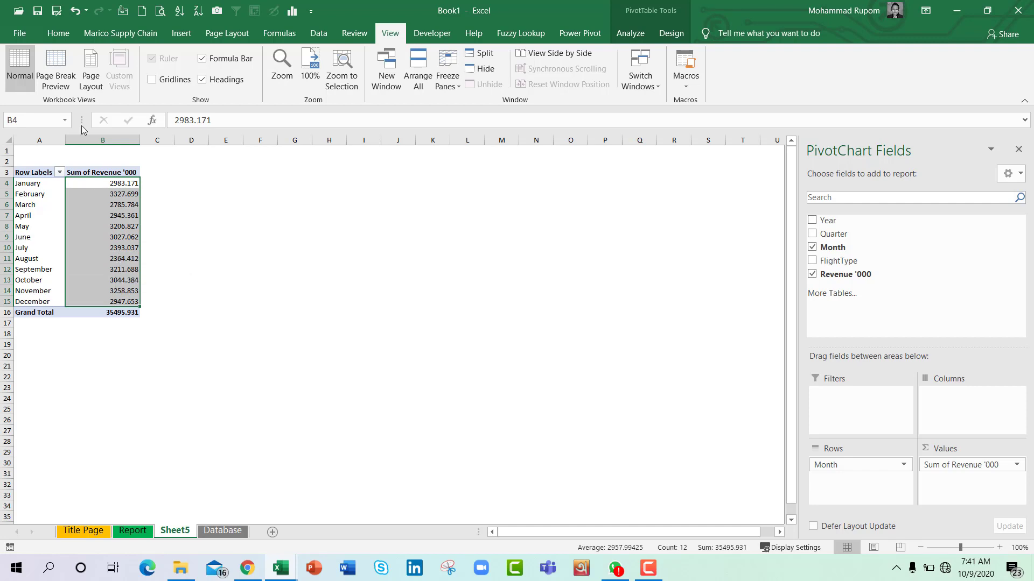
left_click(68, 33)
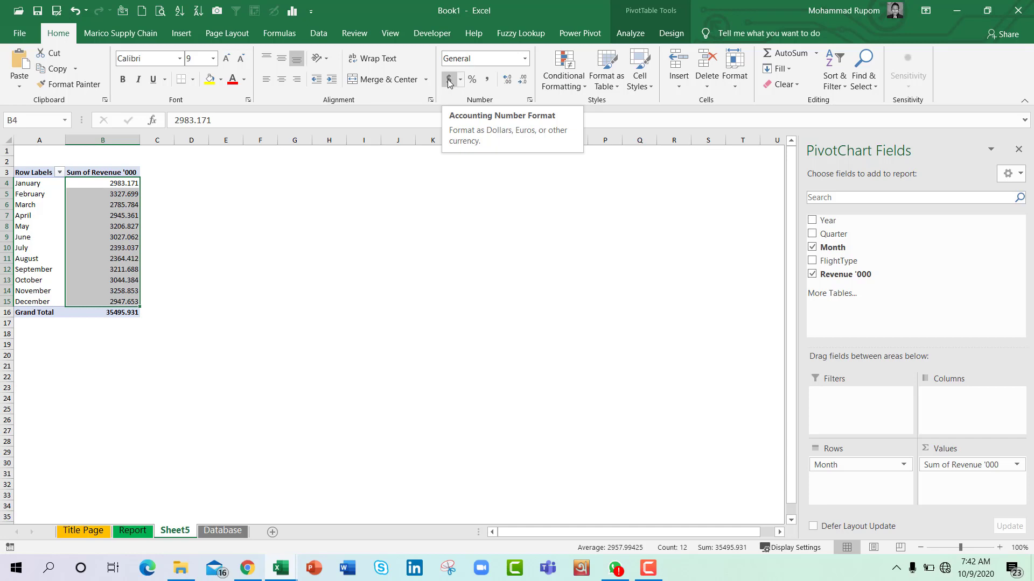
right_click(118, 230)
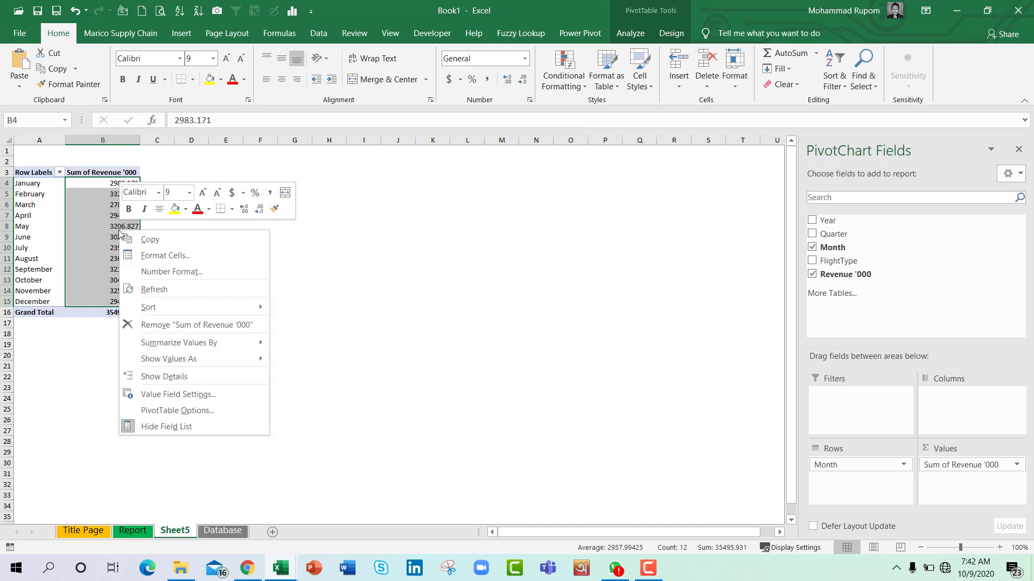
left_click(159, 273)
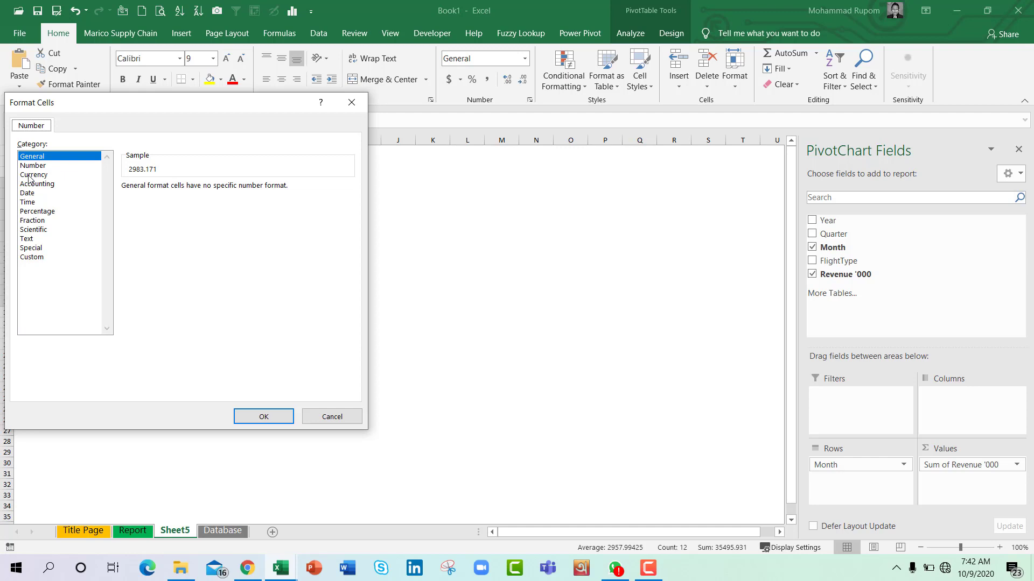
left_click(32, 176)
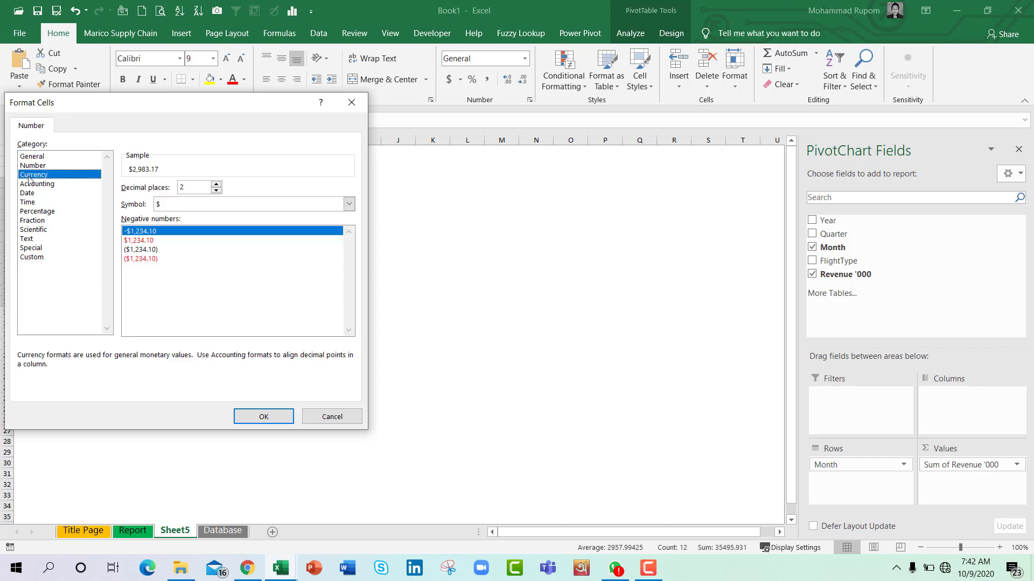
left_click(219, 191)
left_click(218, 191)
left_click(275, 419)
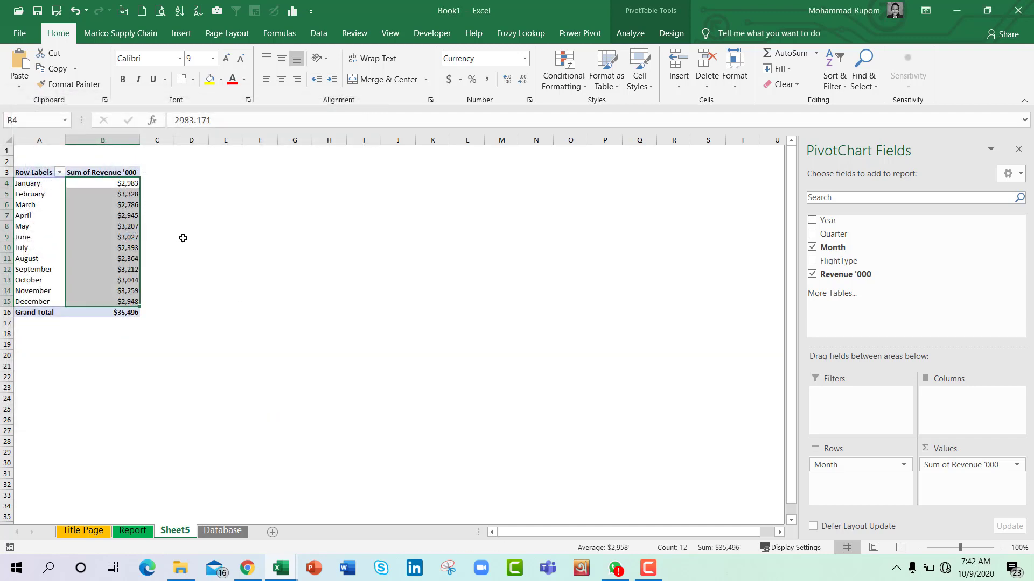
left_click(171, 172)
left_click_drag(171, 171, 242, 304)
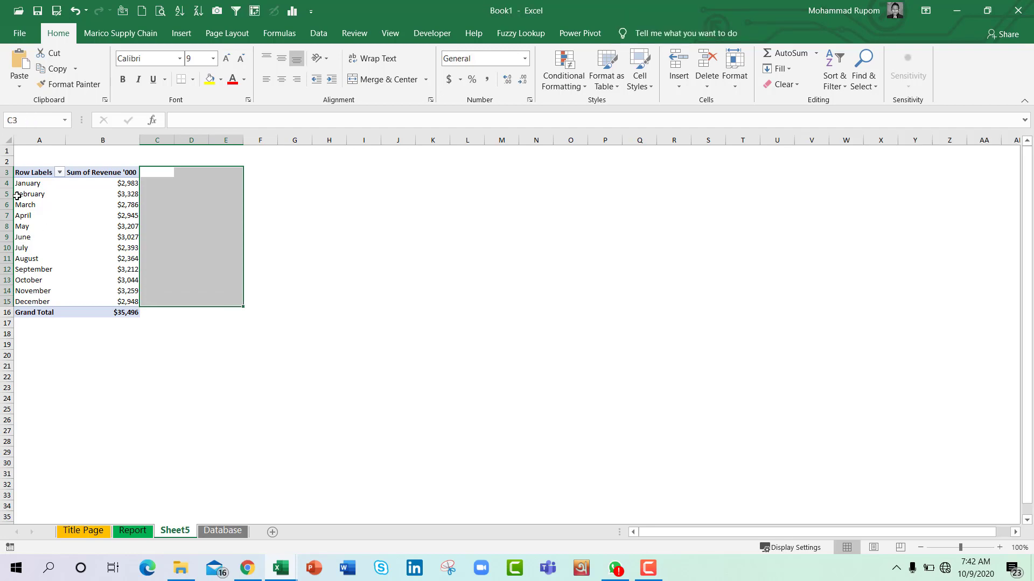
left_click_drag(22, 182, 30, 302)
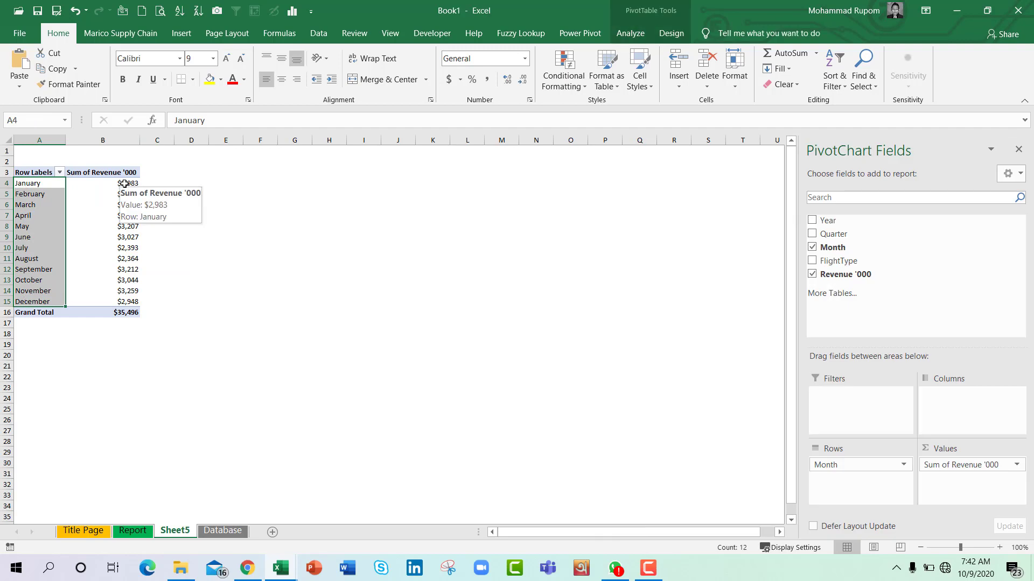
Enter the headers Month in C3 and Revenue in D3 beside the PivotTable
left_click(168, 173)
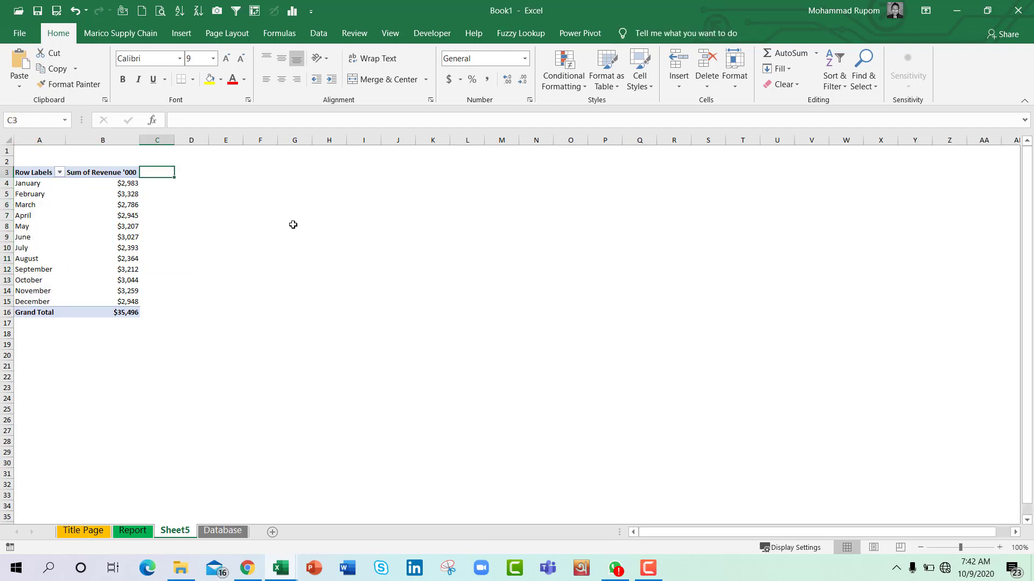
type("Month")
key("Return")
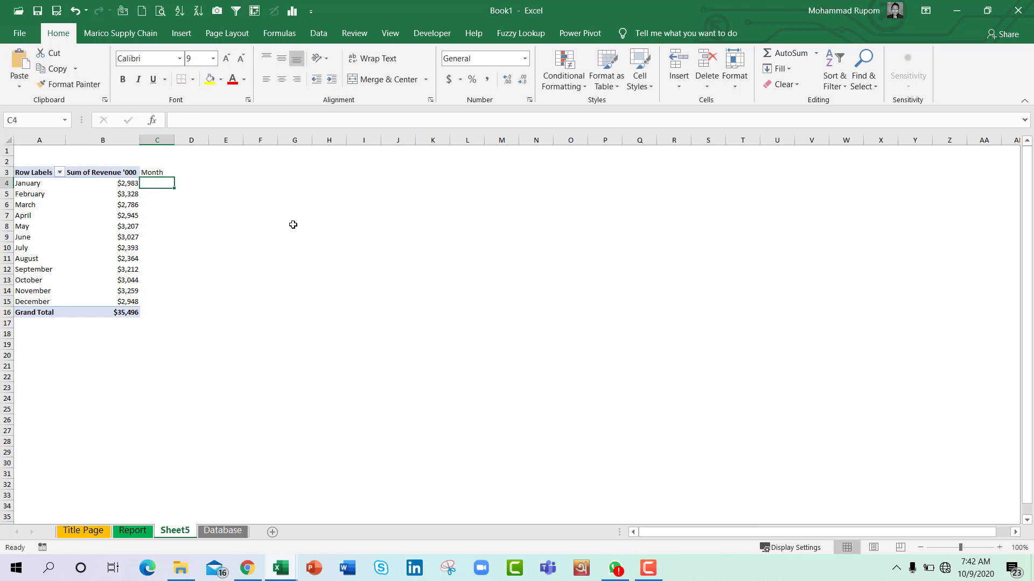
key("Up")
key("Right")
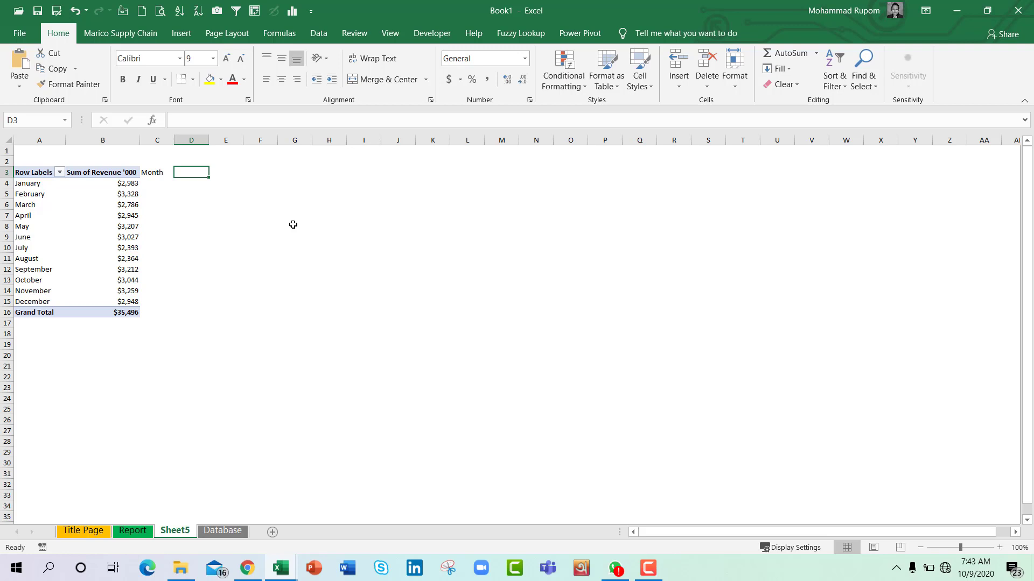
type("Mo")
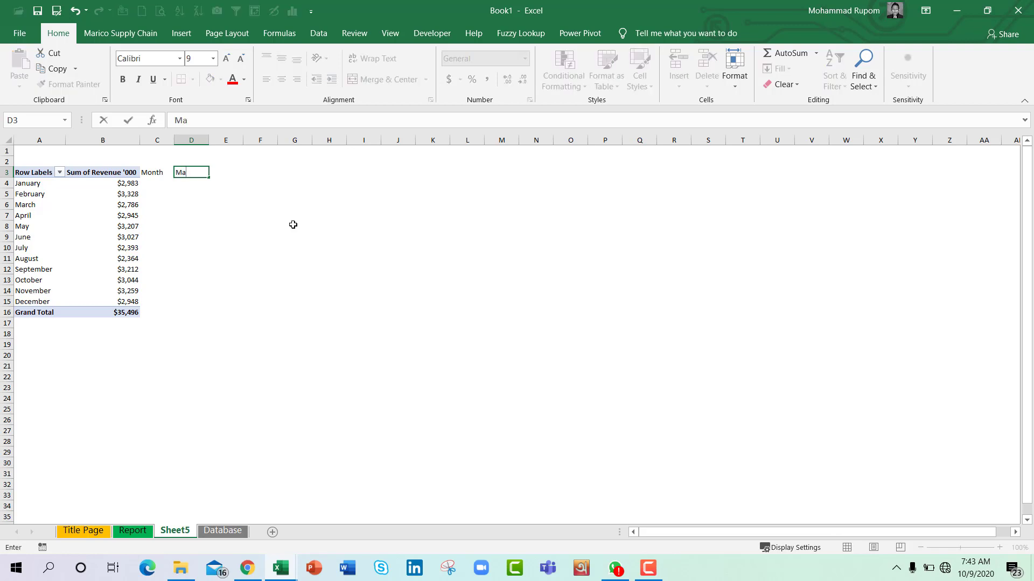
key("BackSpace")
key("BackSpace")
type("Re")
type("e")
key("Return")
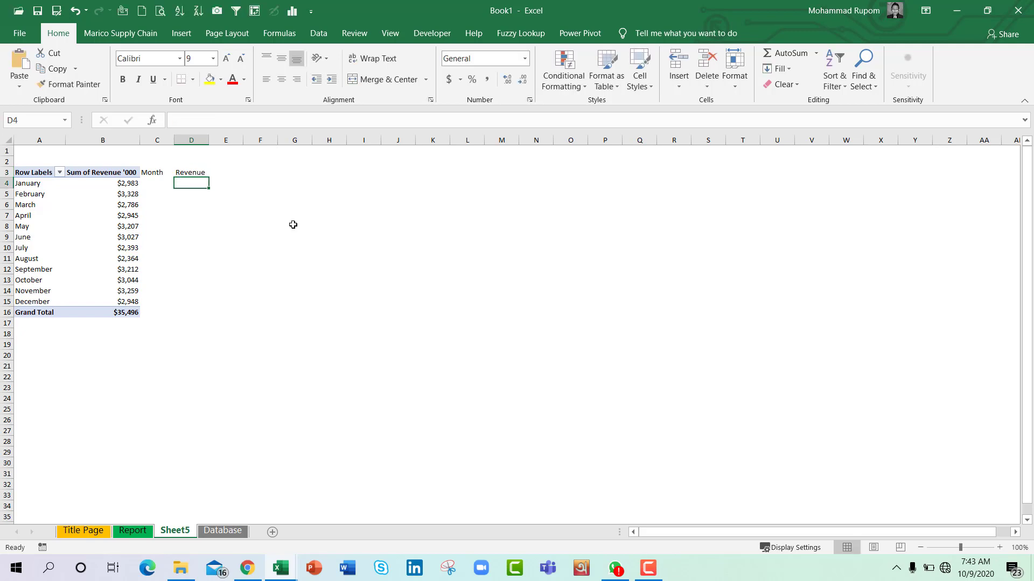
Enter the headers Max in E3 and Min in F3, continuing the helper table's header row
key("Up")
key("Right")
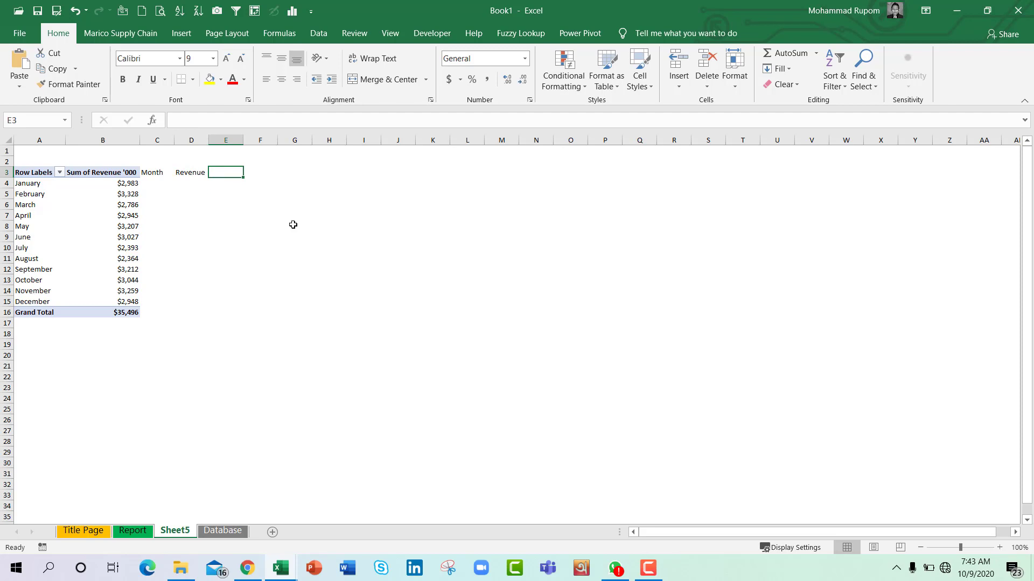
type("Max")
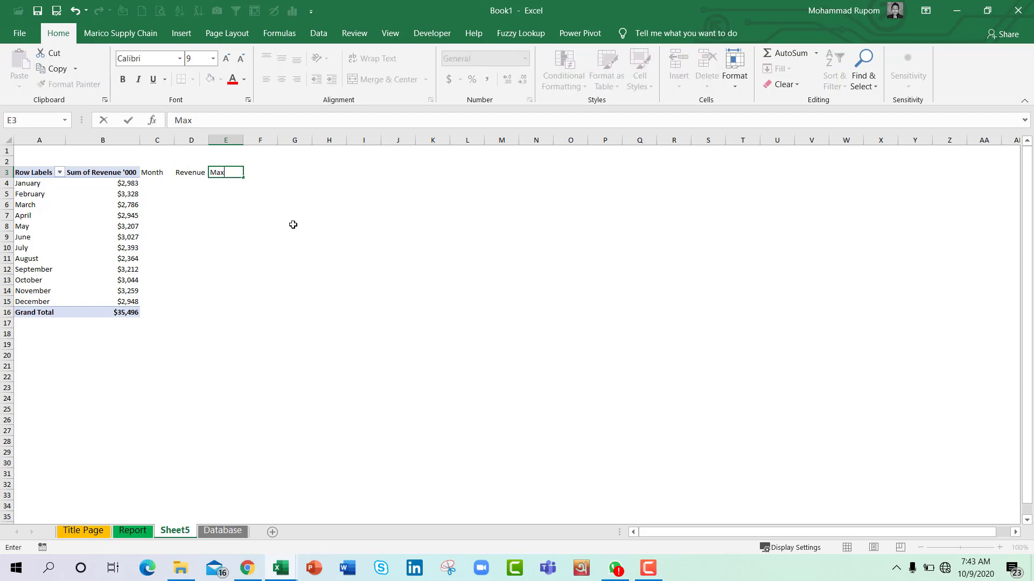
key("Return")
key("Up")
key("Right")
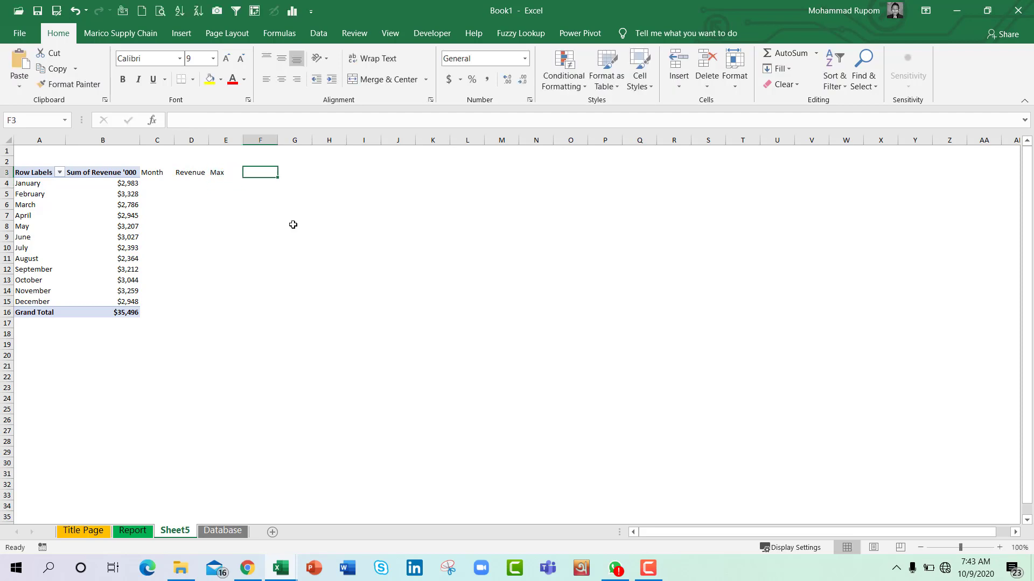
type("Min")
key("Return")
key("Left")
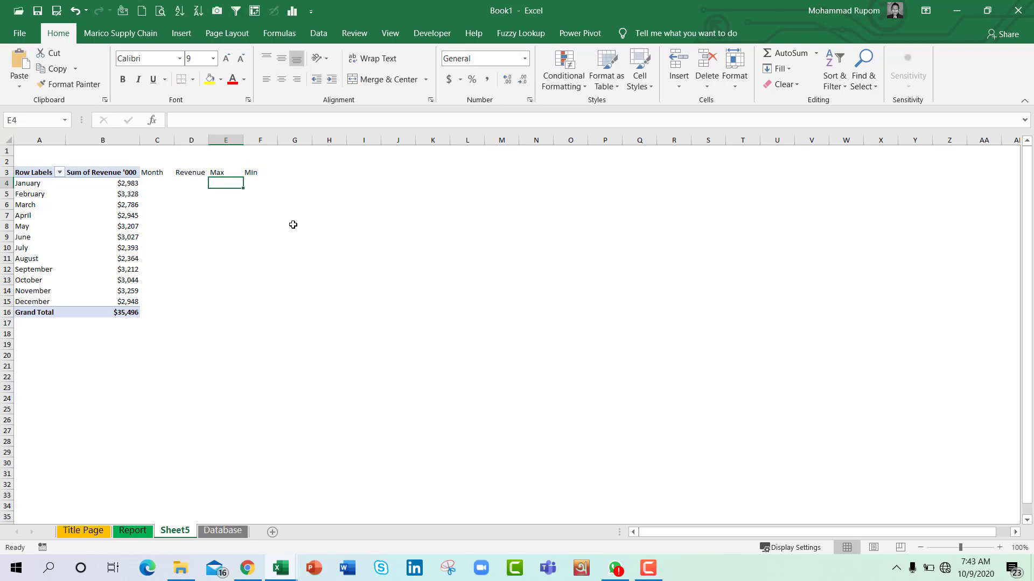
Fill C4:C15 with references to the PivotTable's month labels, starting with =A4, and fit column C to its contents
key("Left")
key("Right")
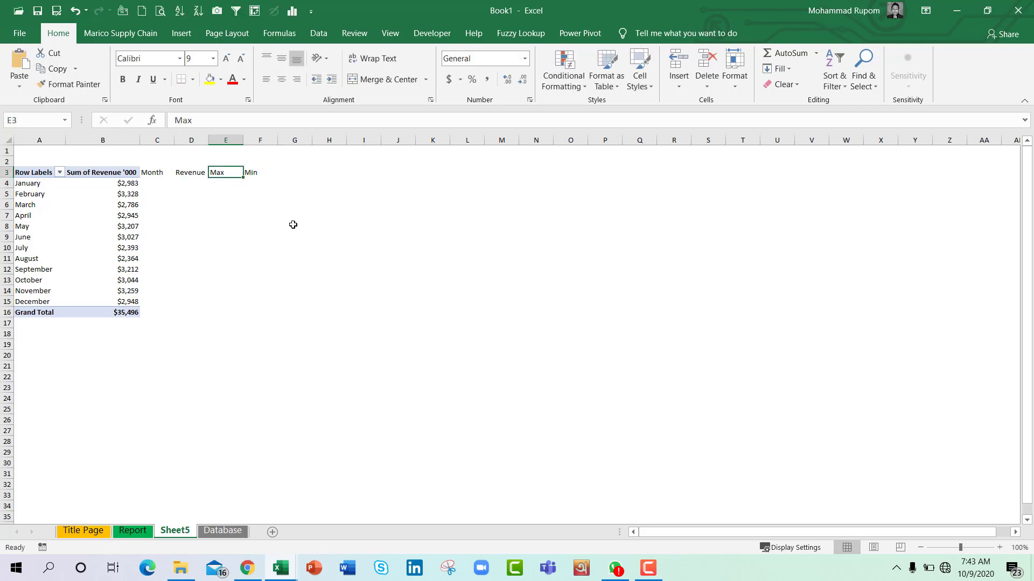
key("shift+Right")
key("Left")
key("Left")
key("Down")
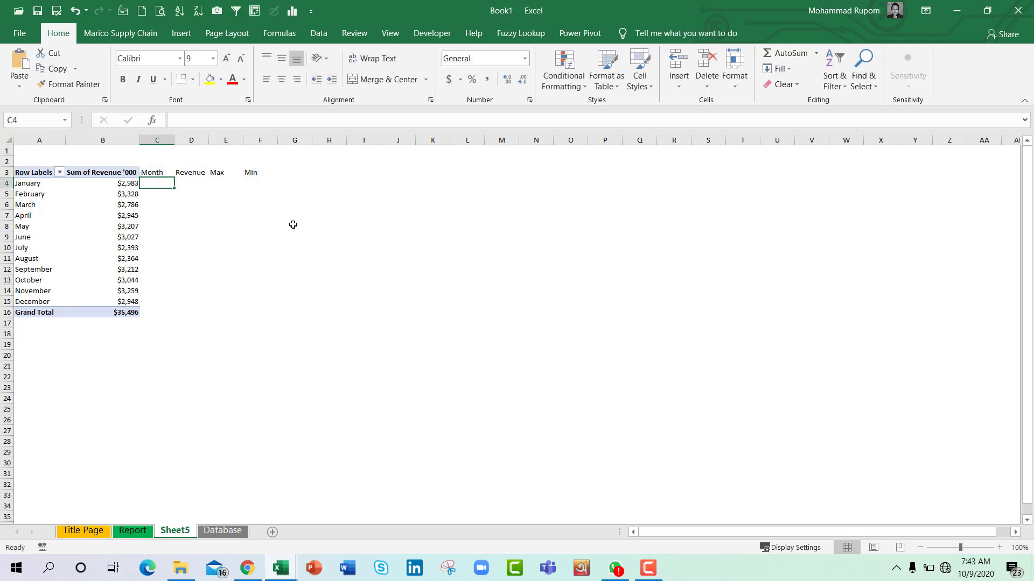
type("=")
key("Left")
key("Left")
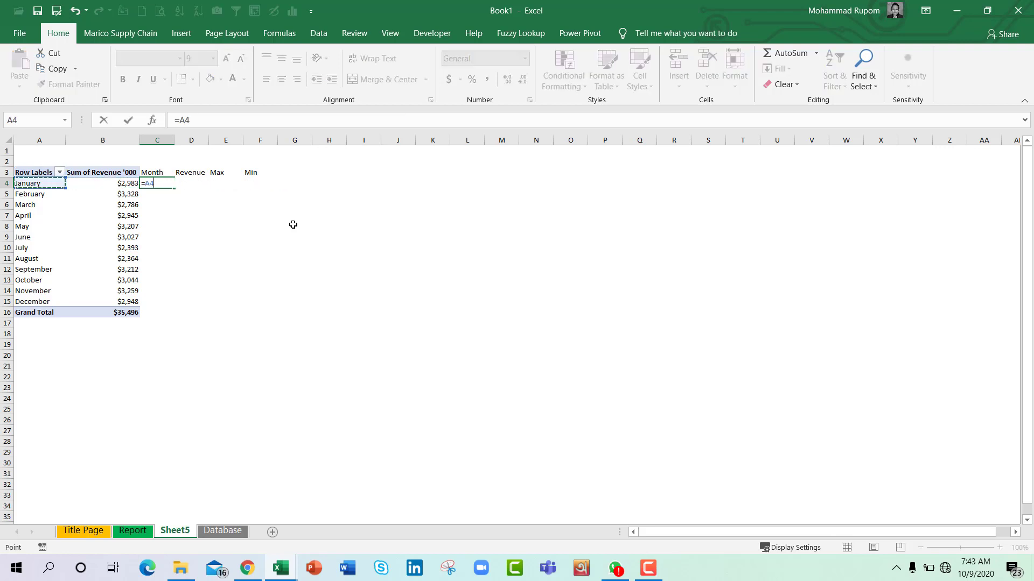
key("ctrl+Return")
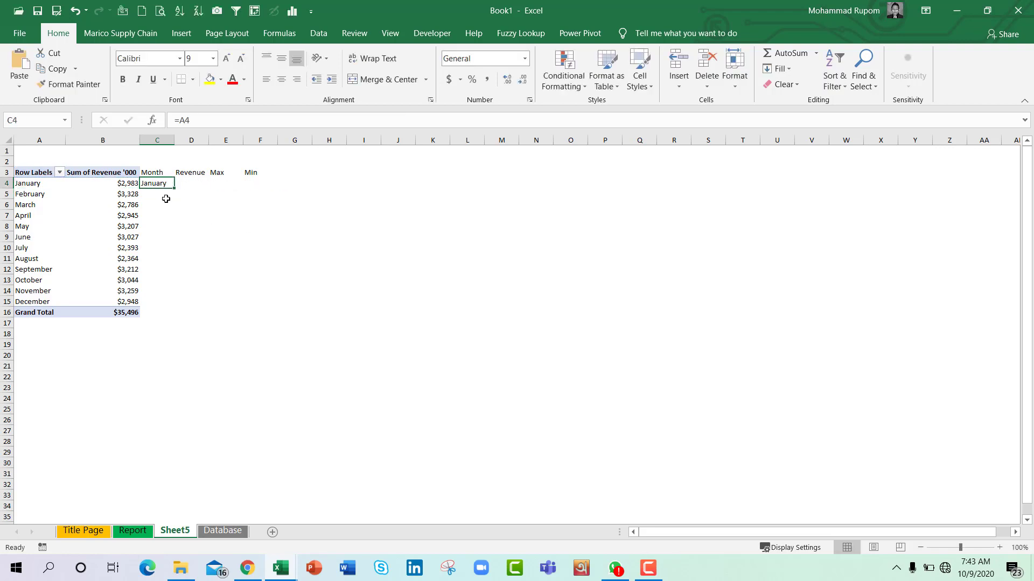
left_click_drag(175, 190, 167, 305)
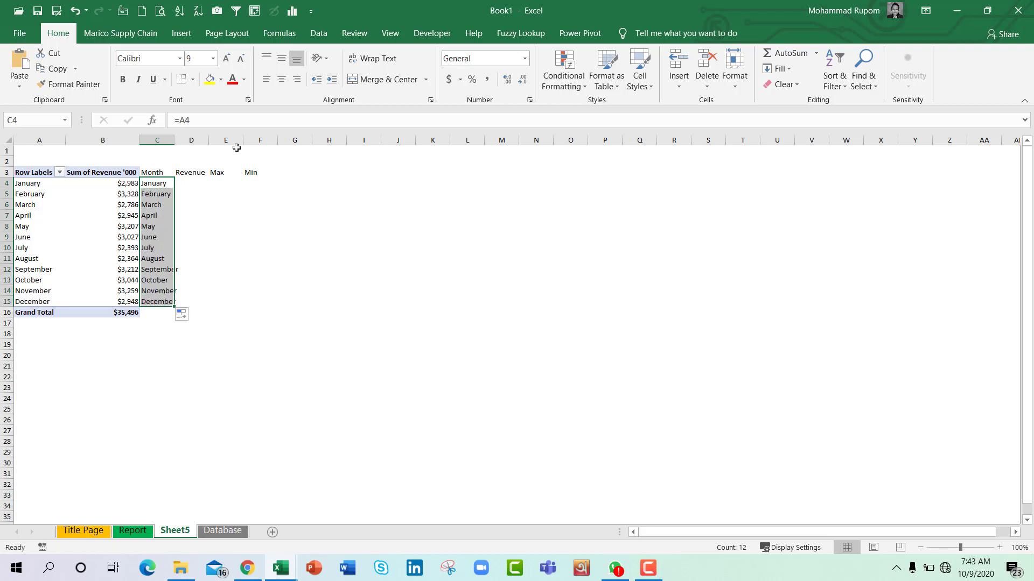
double_click(175, 140)
left_click(187, 180)
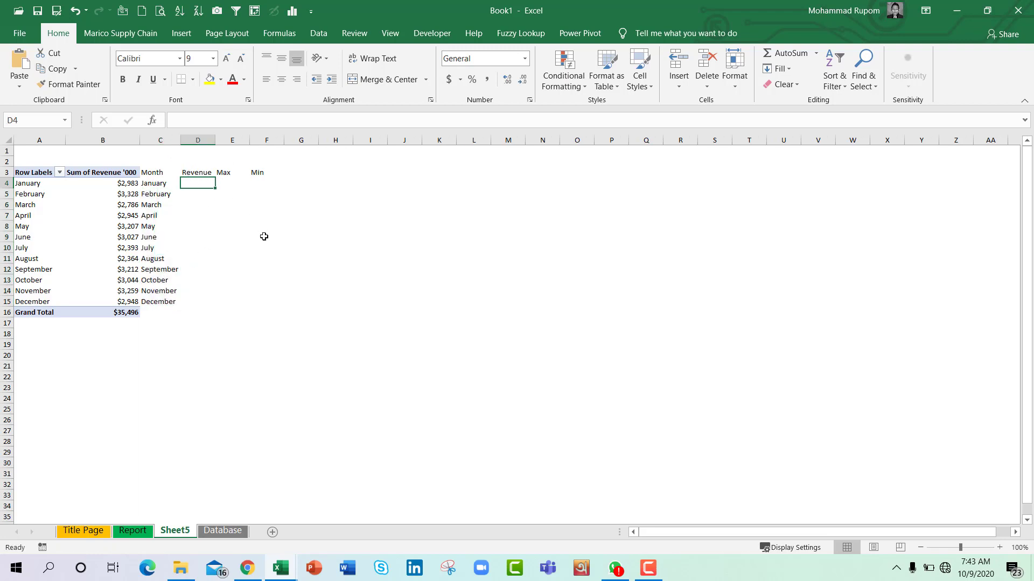
type("=")
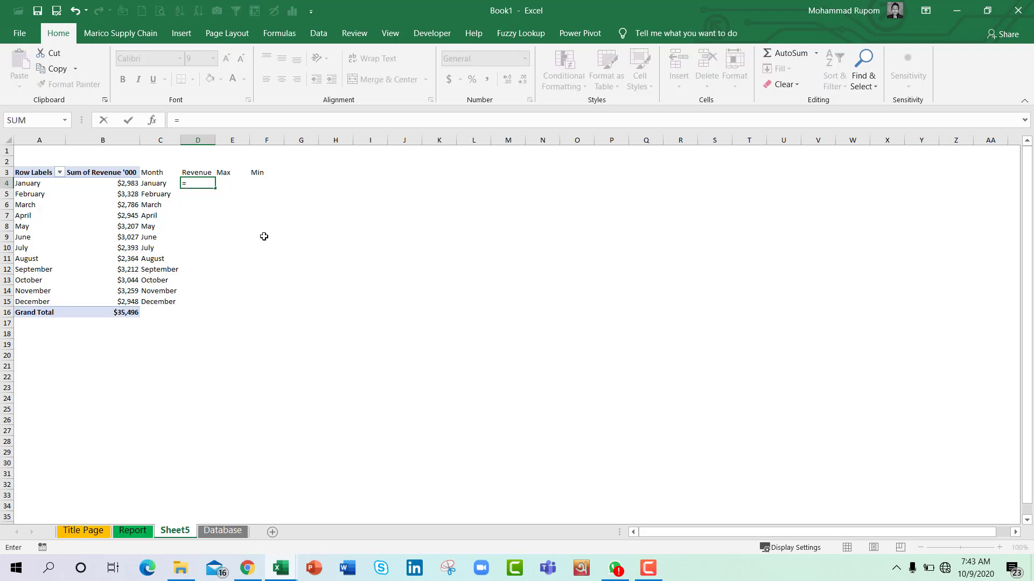
key("Left")
key("Left")
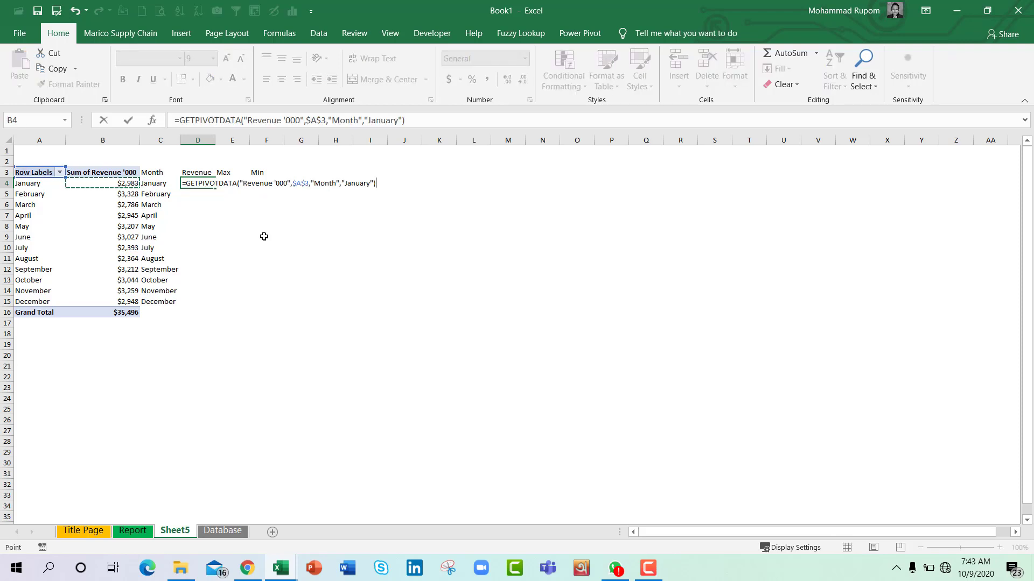
left_click(425, 119)
key("shift+Home")
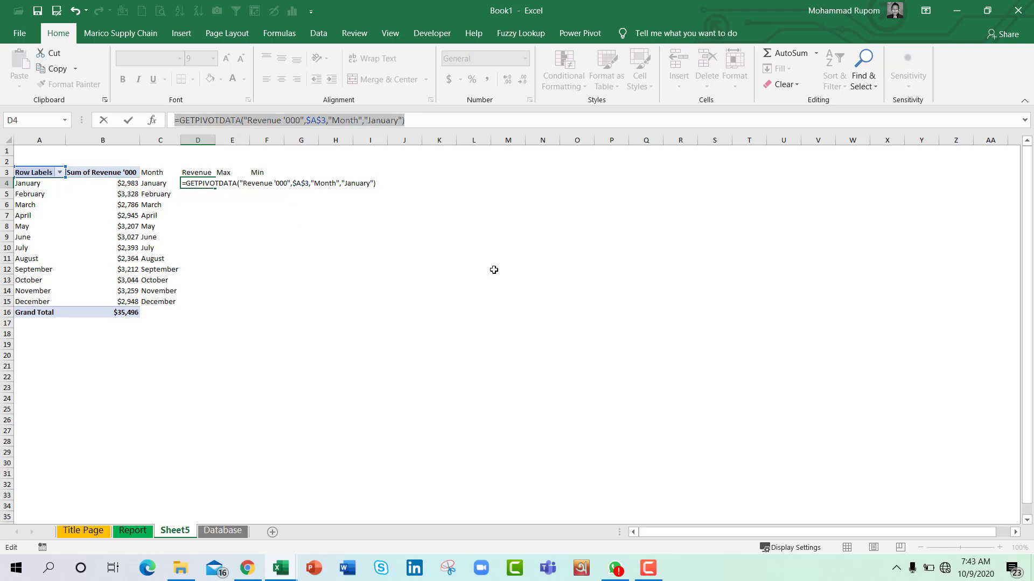
Enter =$B4 in D4 and fill it down to D15 to bring in the PivotTable's monthly revenue
type("=")
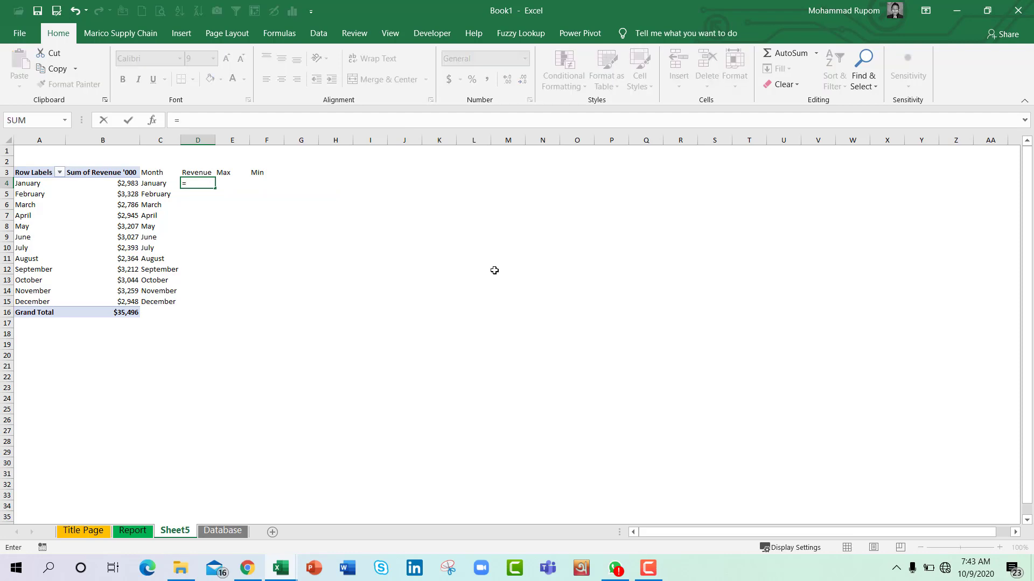
type("$B4")
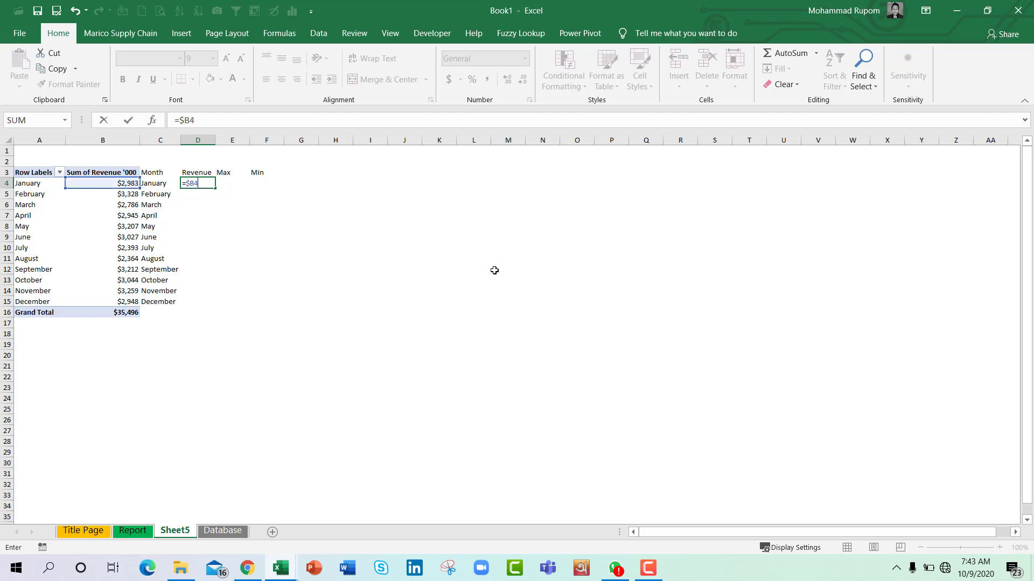
key("Return")
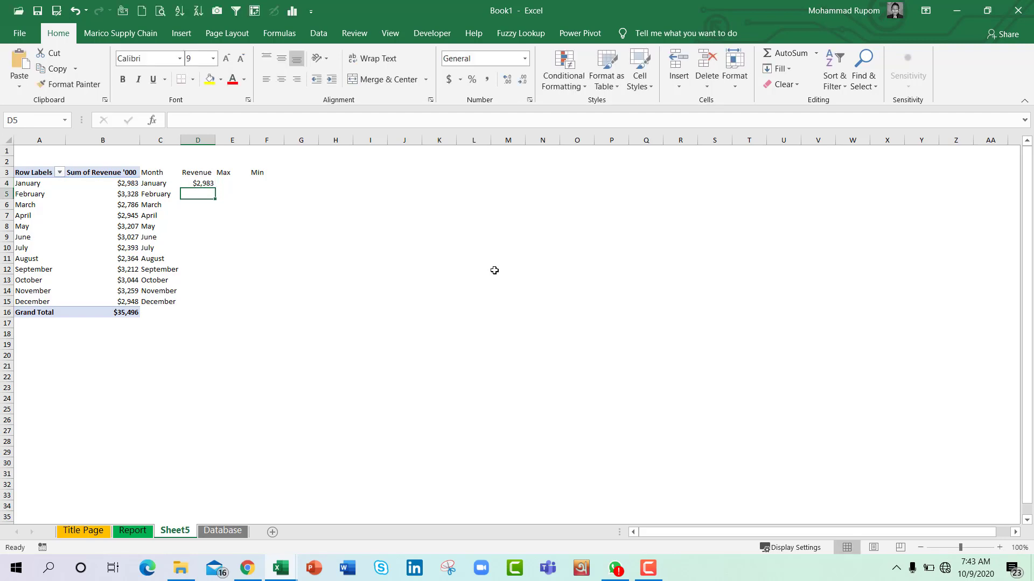
key("Up")
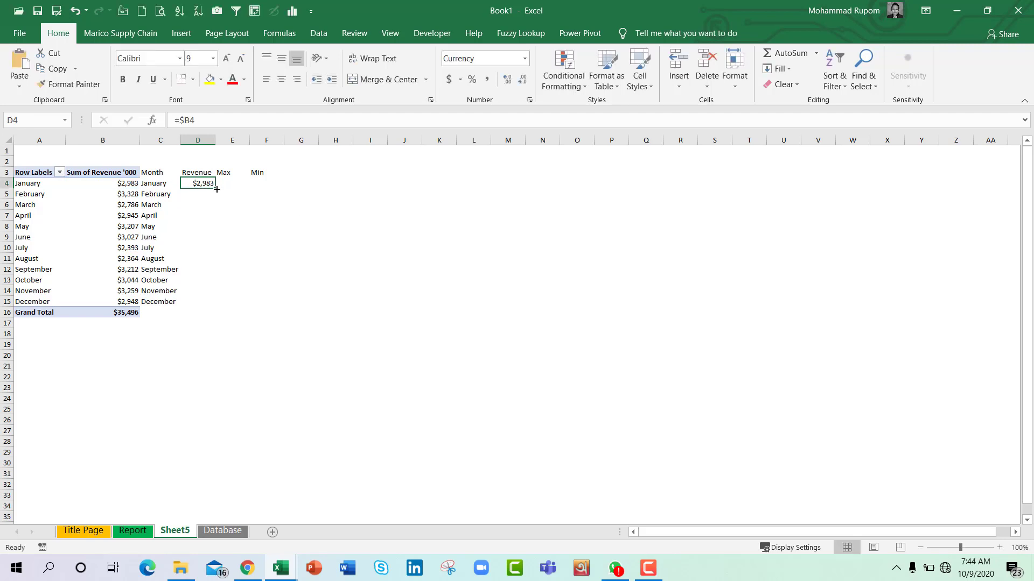
left_click_drag(215, 188, 206, 313)
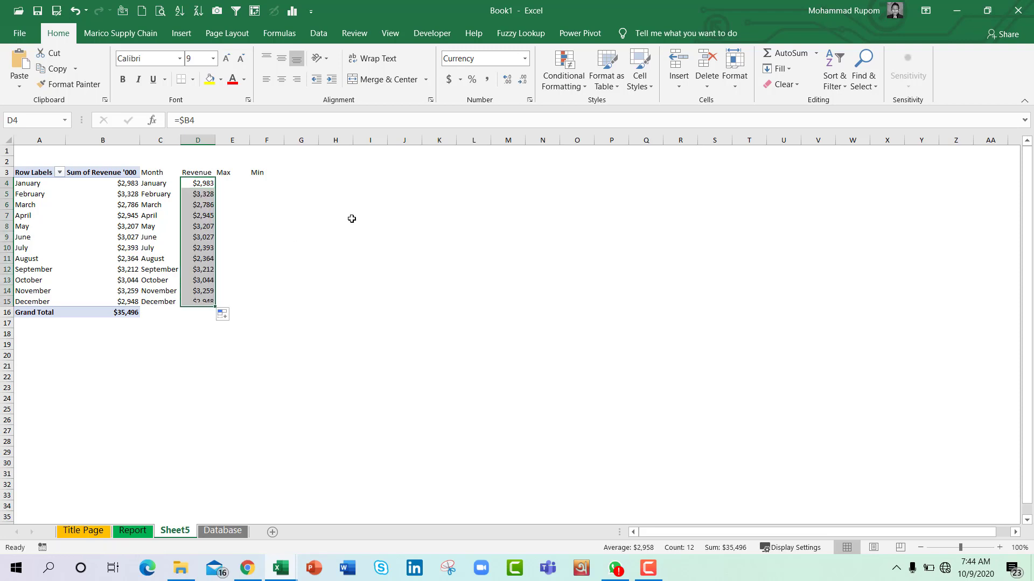
Total the Revenue column in D16 with =SUM(D4:D15) and make the total bold
left_click(227, 182)
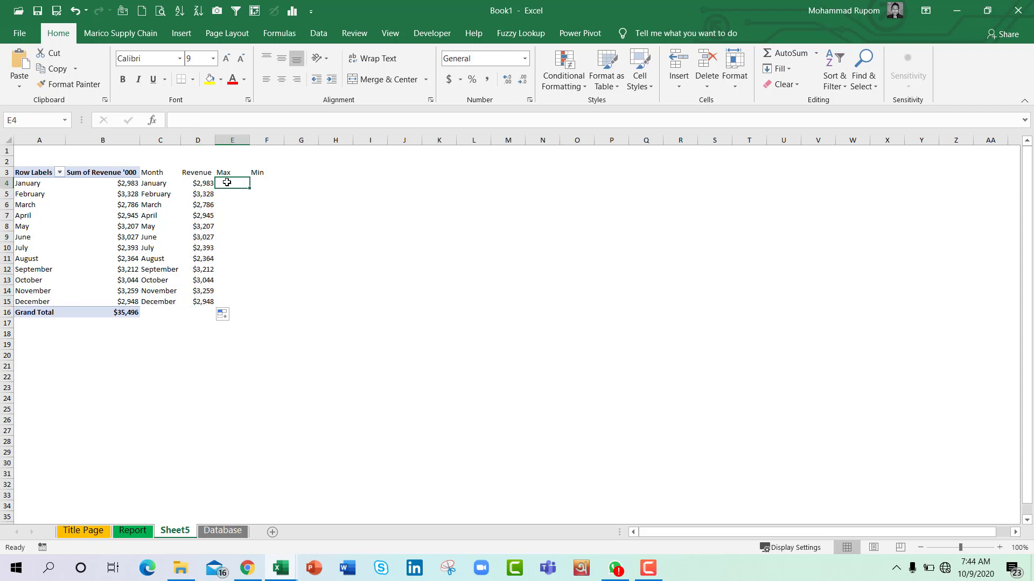
left_click(196, 311)
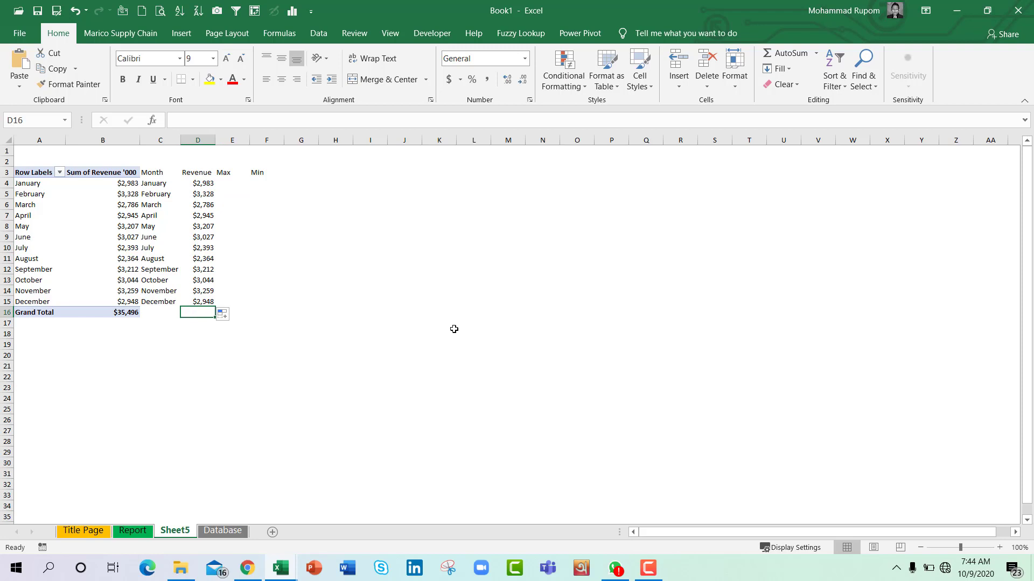
key("alt+equal")
key("alt+equal")
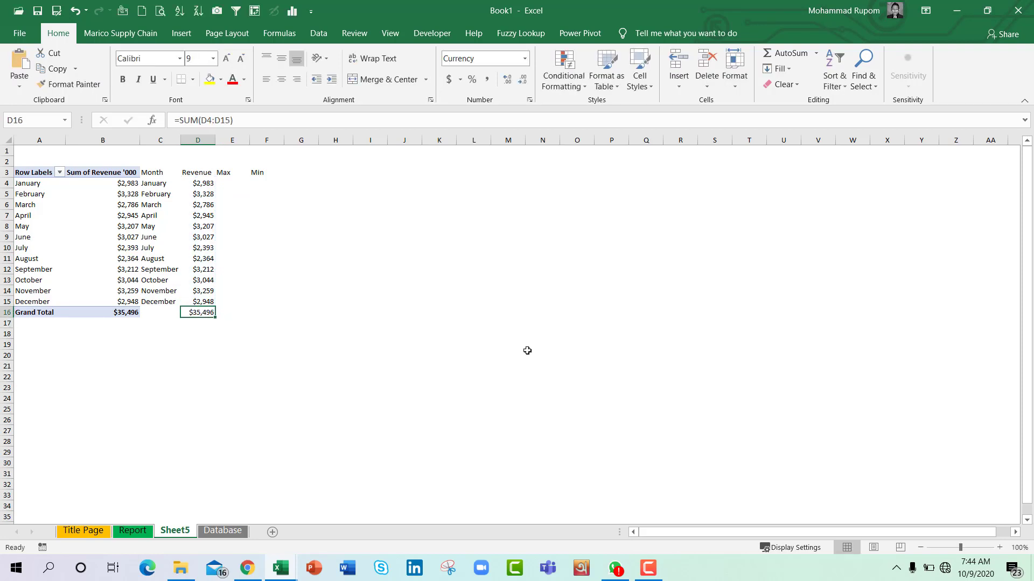
key("ctrl+b")
left_click(1000, 547)
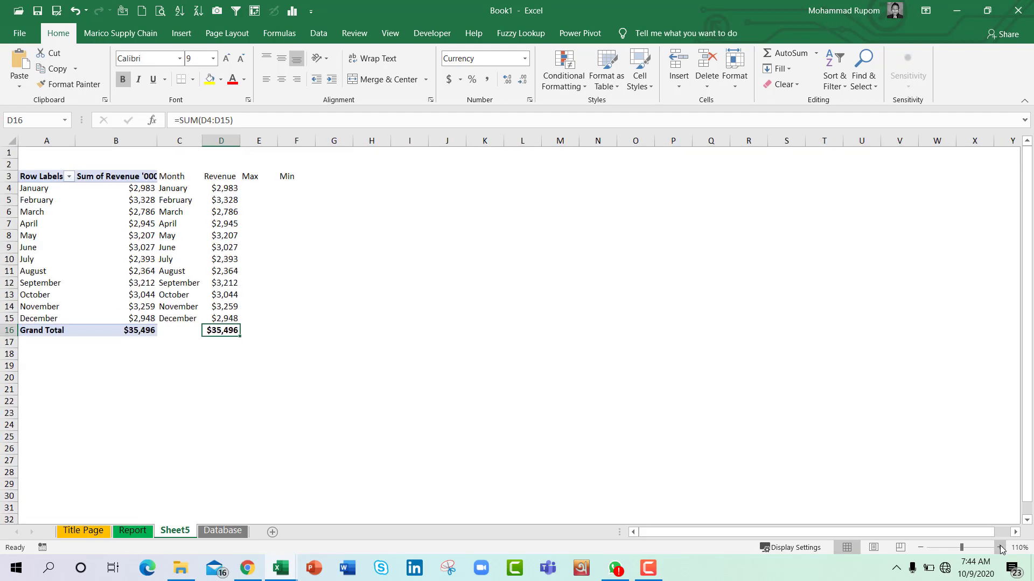
left_click(999, 548)
left_click(999, 547)
left_click(999, 548)
left_click(1000, 547)
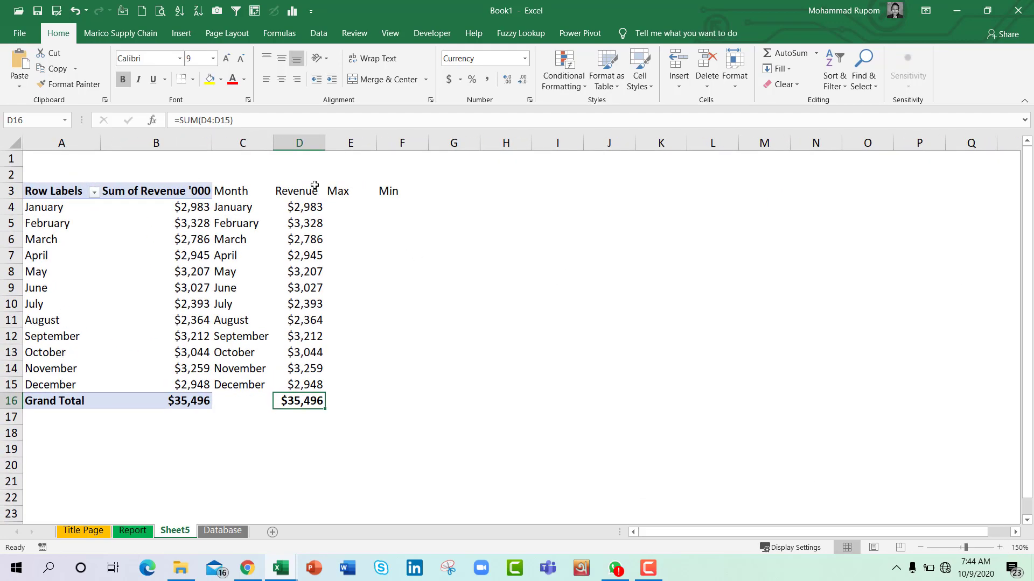
left_click_drag(341, 206, 342, 382)
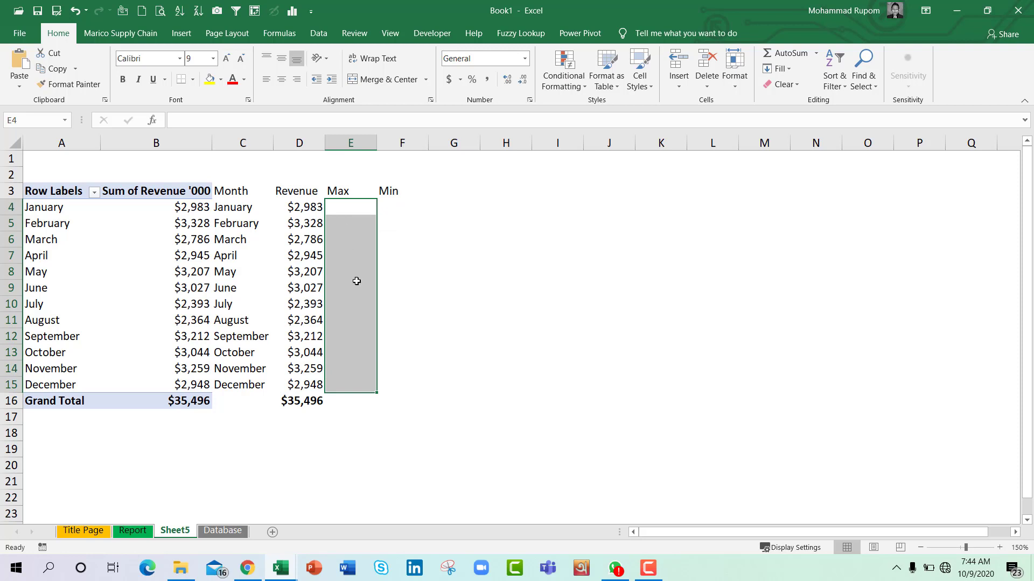
left_click(401, 206)
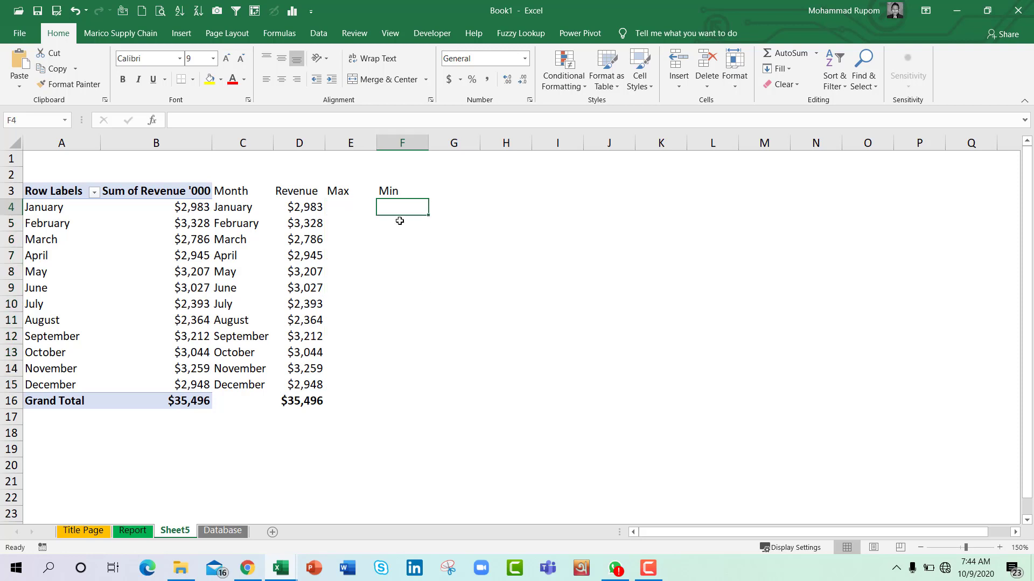
left_click_drag(399, 221, 404, 388)
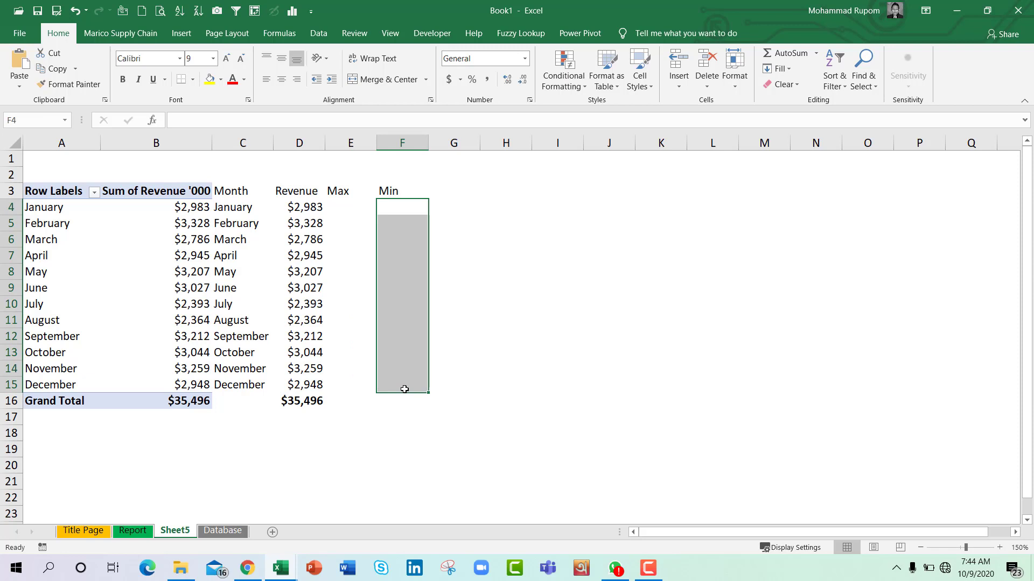
left_click(354, 207)
type("=")
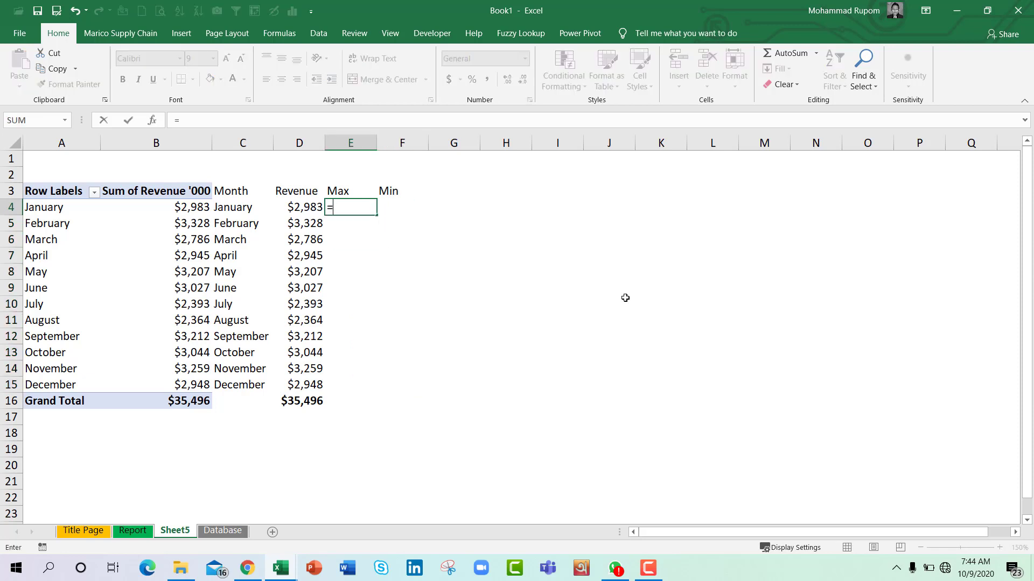
type("m")
key("Escape")
key("Escape")
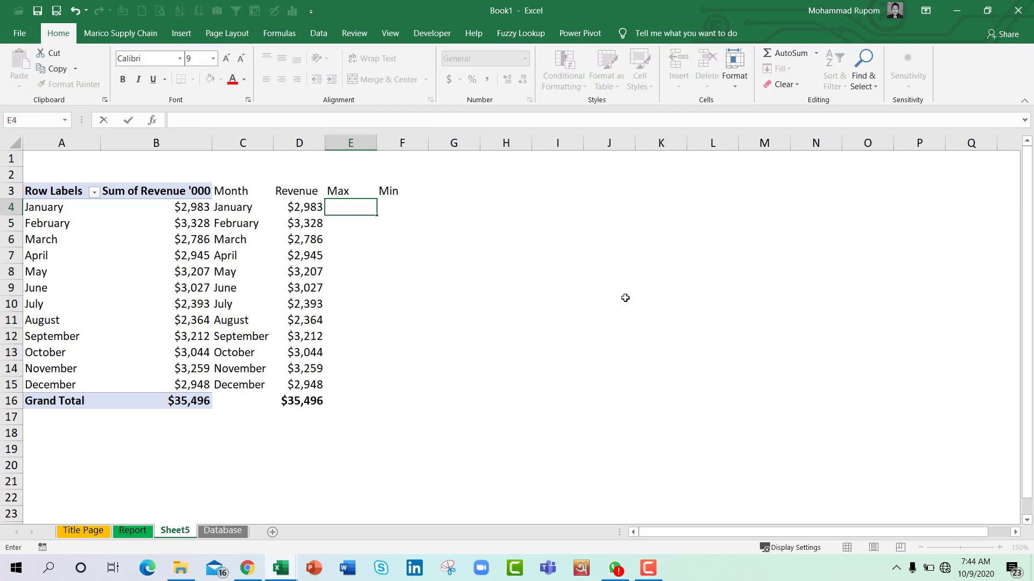
Start an IF formula in E4 that tests whether D4 equals MAX($D$4:$D$15)
type("=if(")
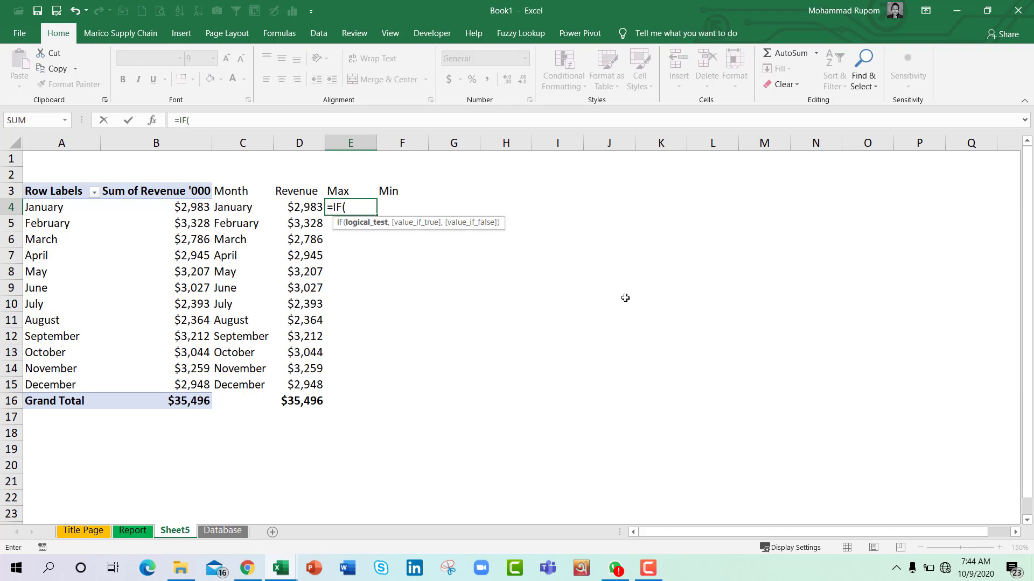
key("Left")
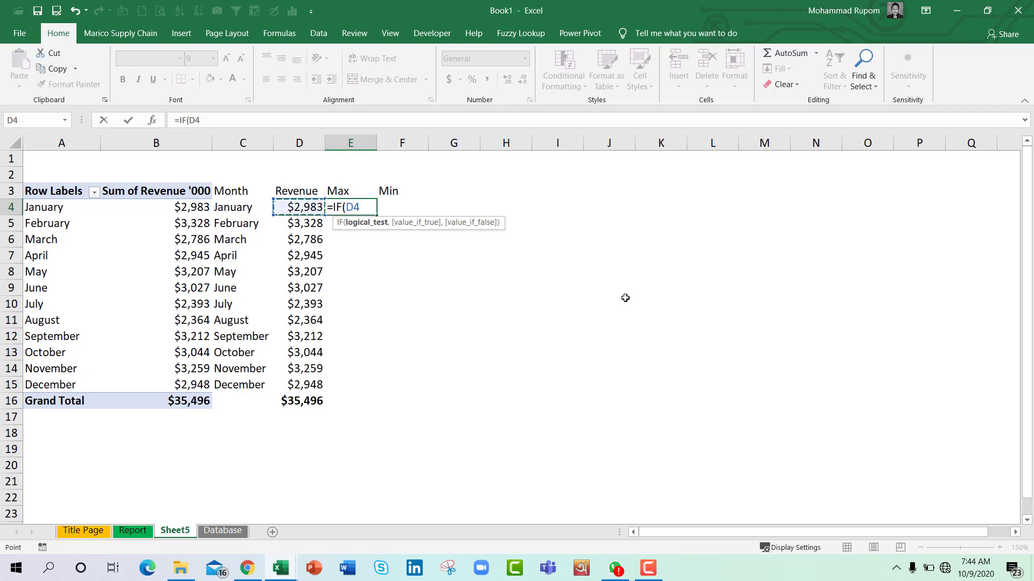
type("=max(")
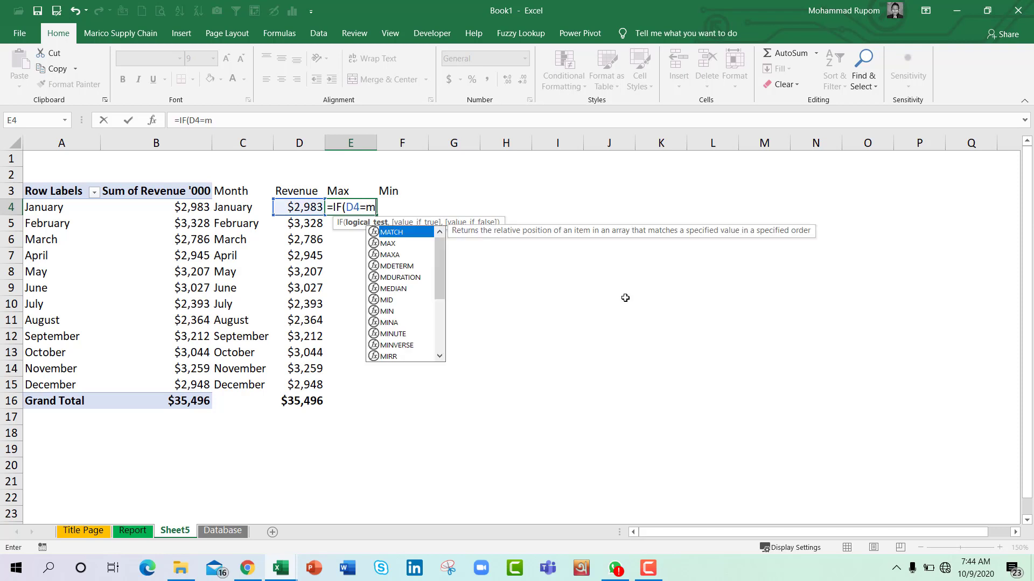
left_click(307, 208)
key("ctrl+shift+Down")
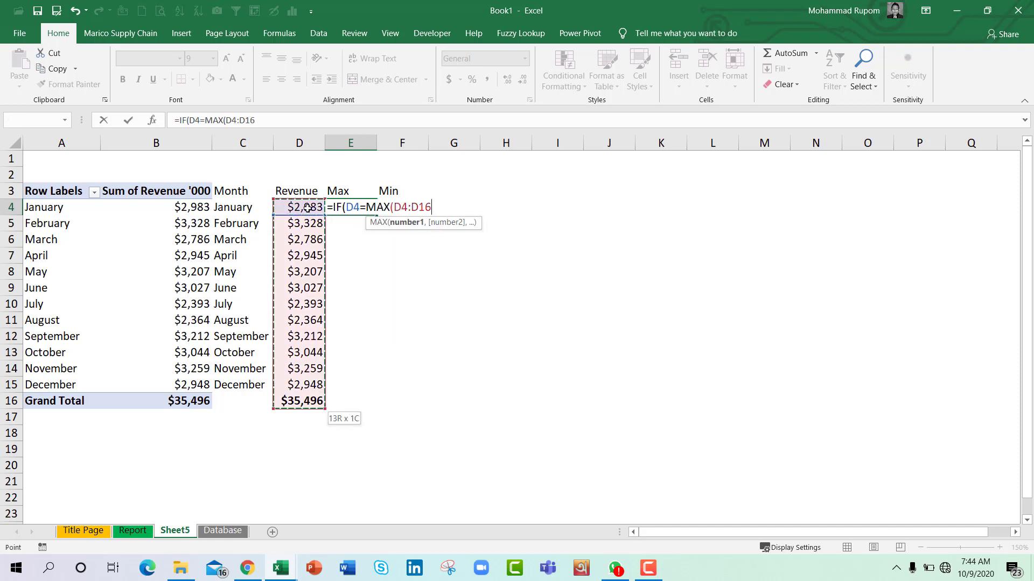
key("shift+Up")
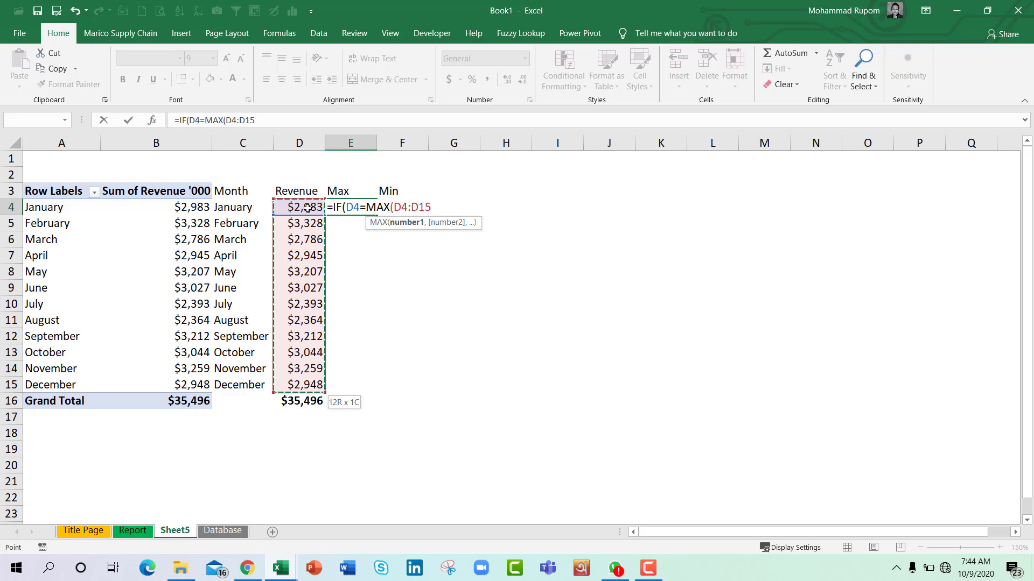
key("F4")
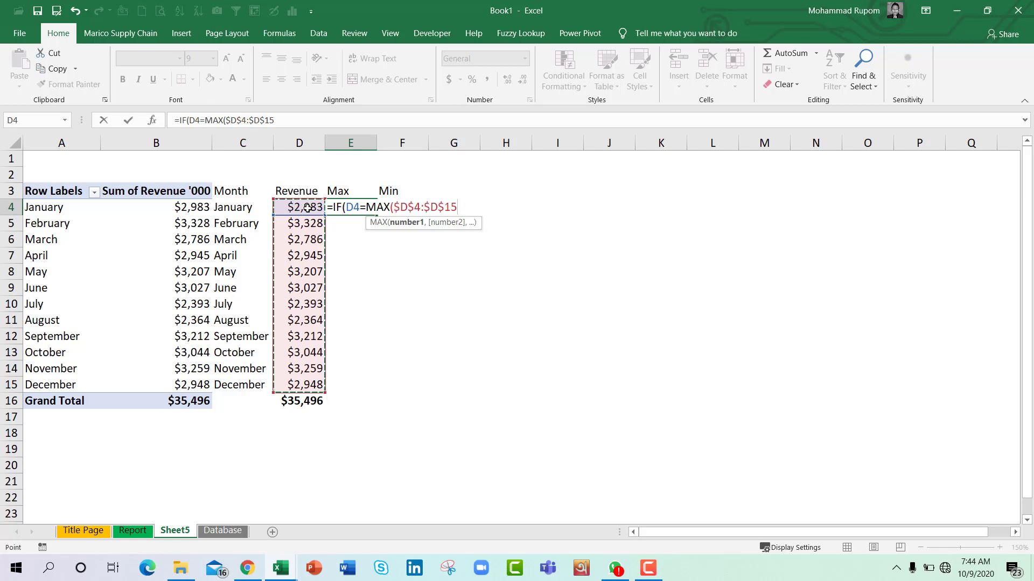
type(")")
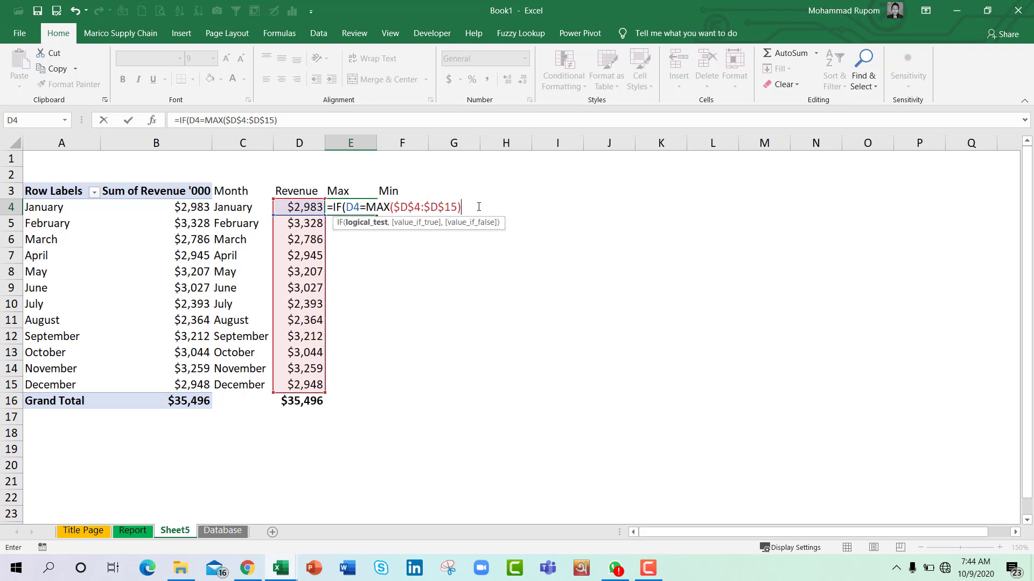
Complete the E4 formula with D4 as the true result, using $D4 for both single-cell references: =IF($D4=MAX($D$4:$D$15),$D4)
type(",")
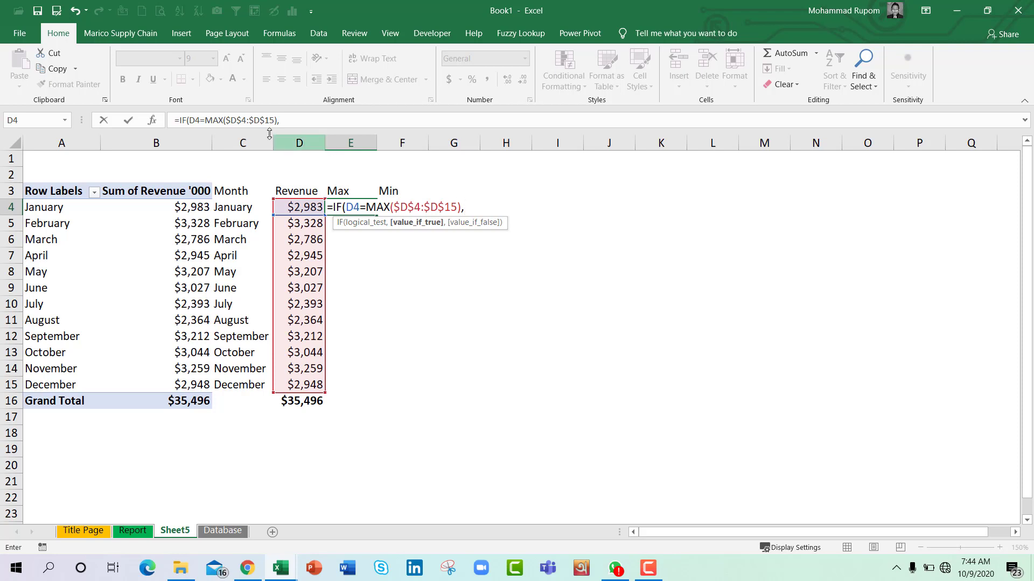
left_click(294, 204)
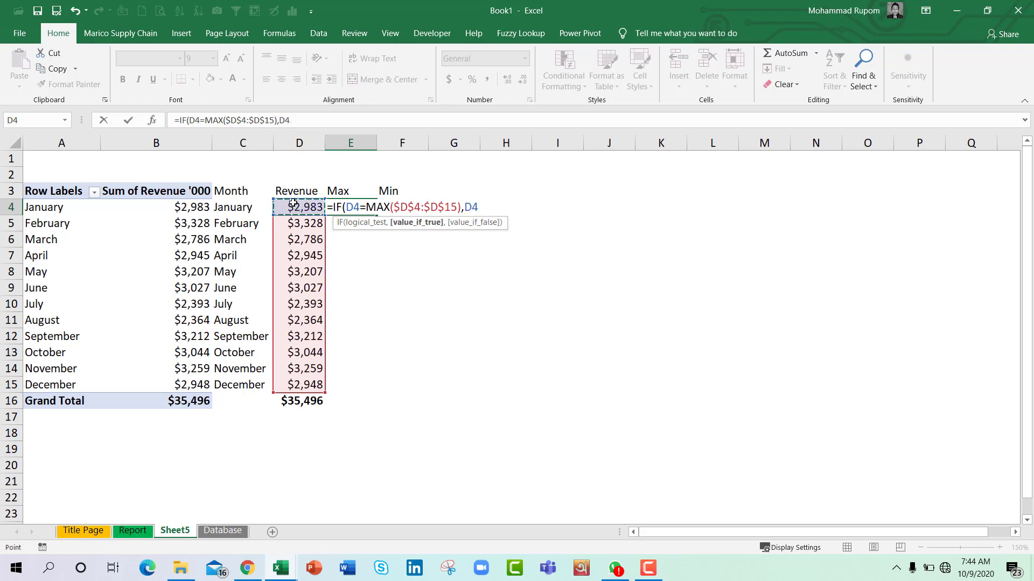
key("F4")
left_click(200, 119)
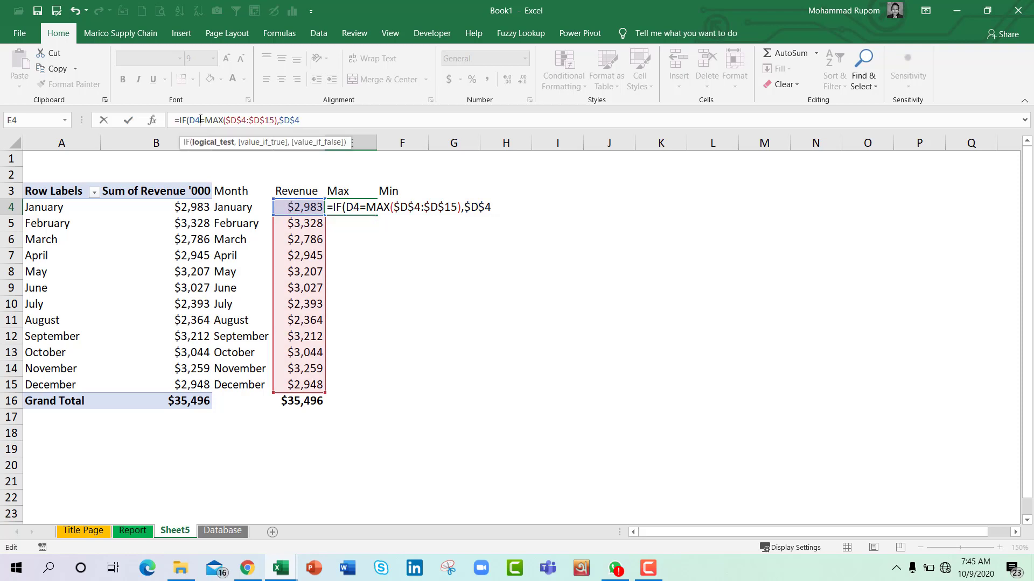
key("F4")
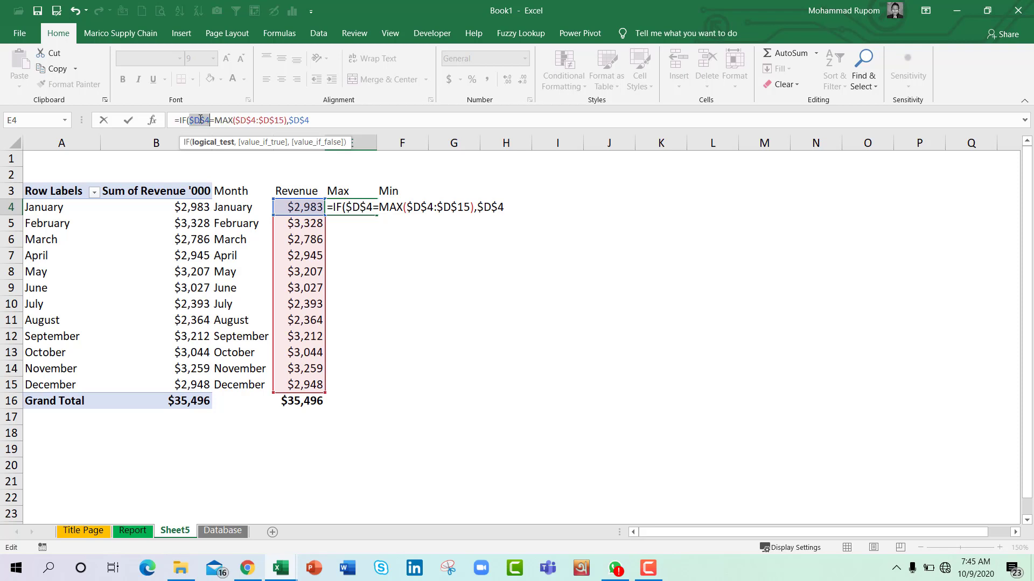
key("F4")
key("F4")
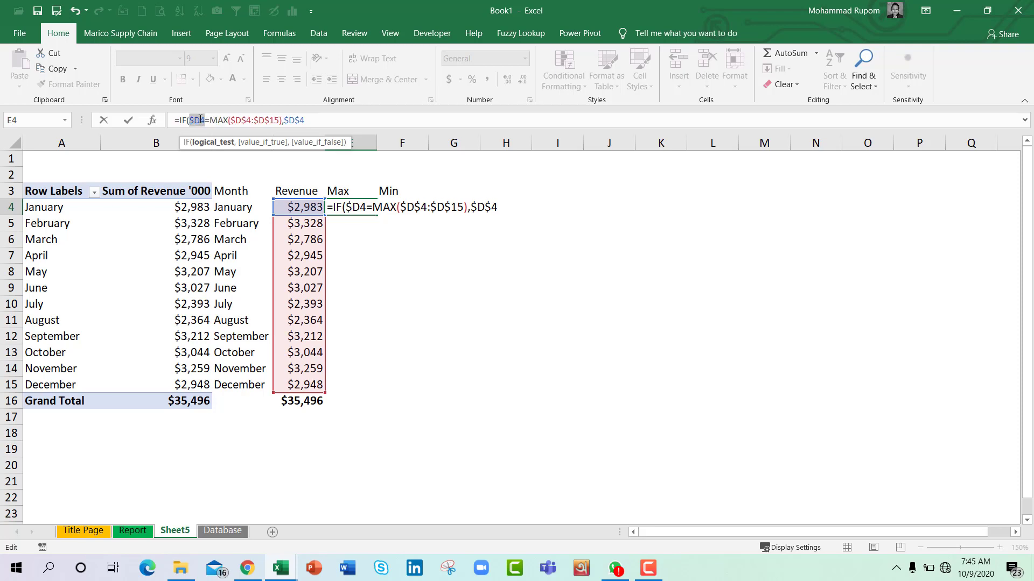
left_click(300, 119)
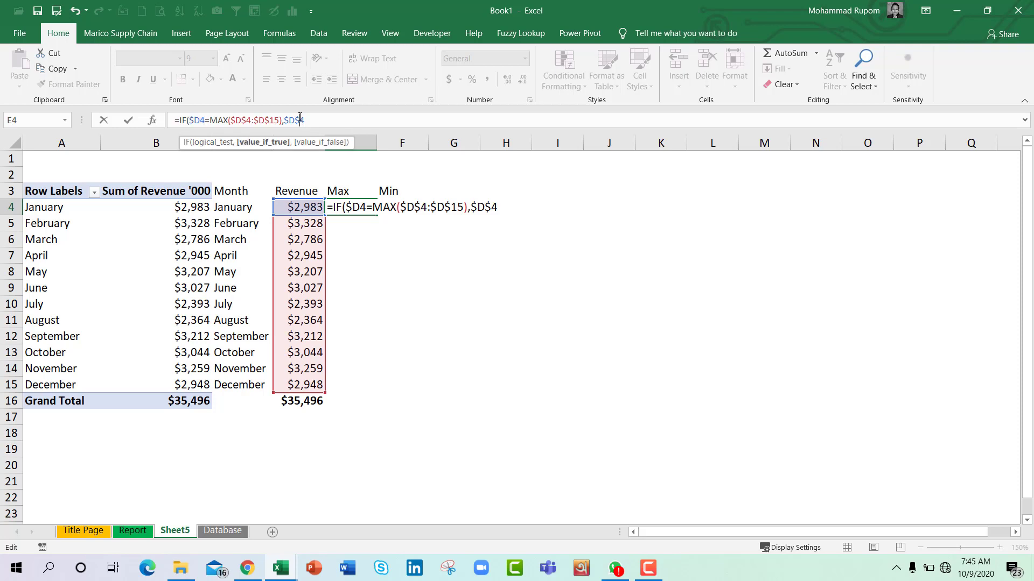
key("F4")
key("F4")
type(")")
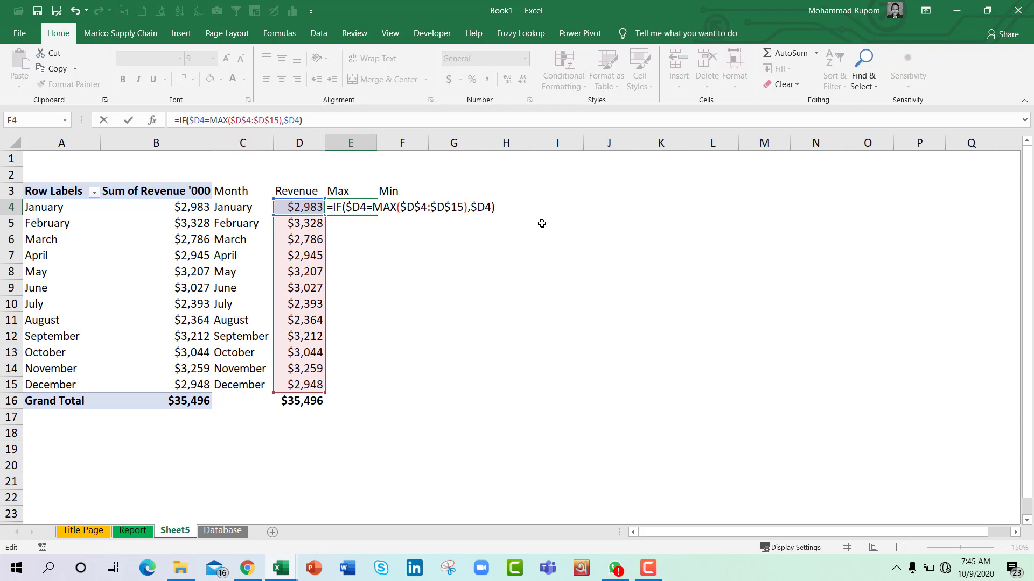
key("Return")
key("Up")
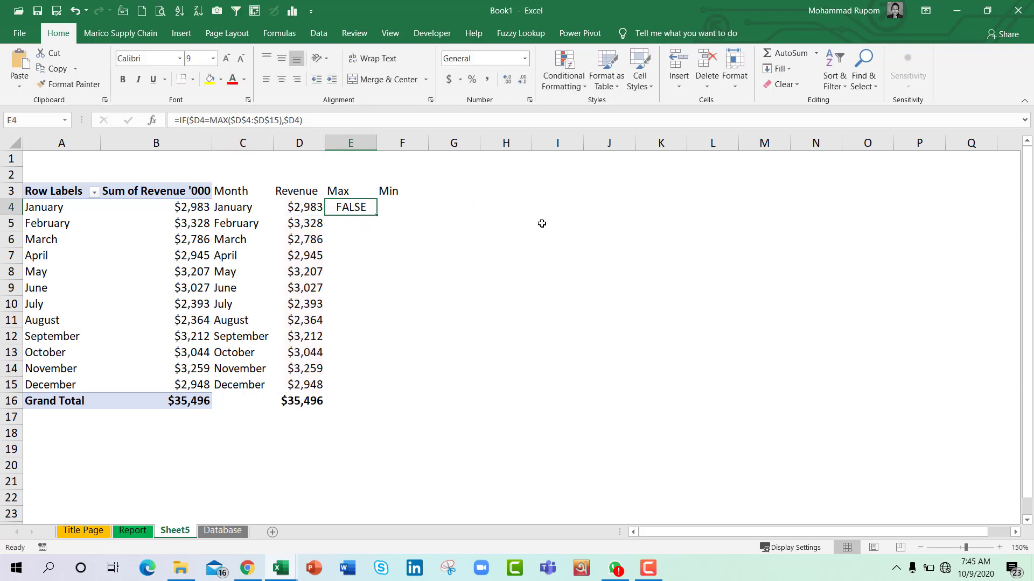
Add an empty string ("") as the false result of the IF formula in E4
left_click(301, 120)
type(",")
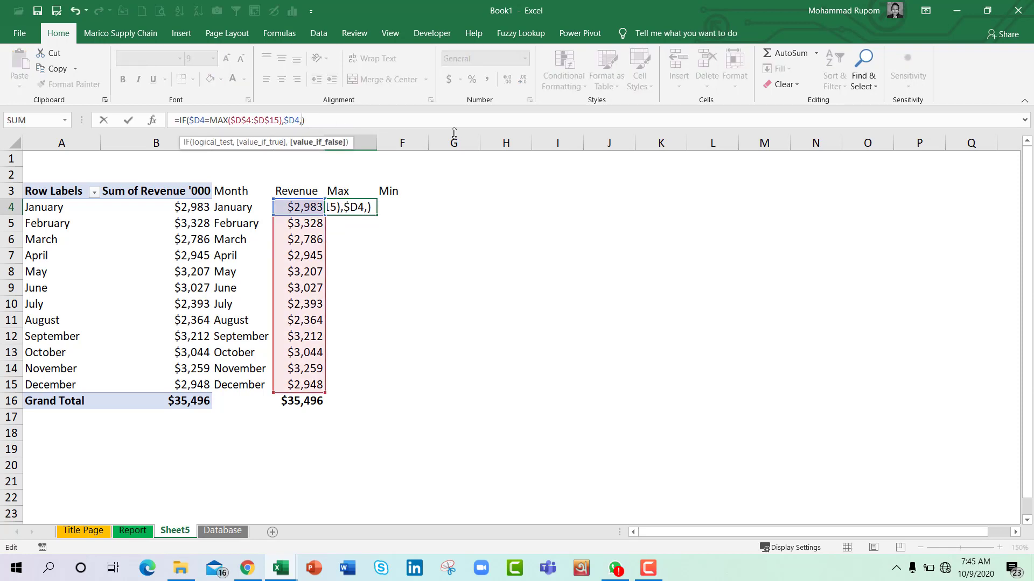
type("\"\"")
left_click(348, 121)
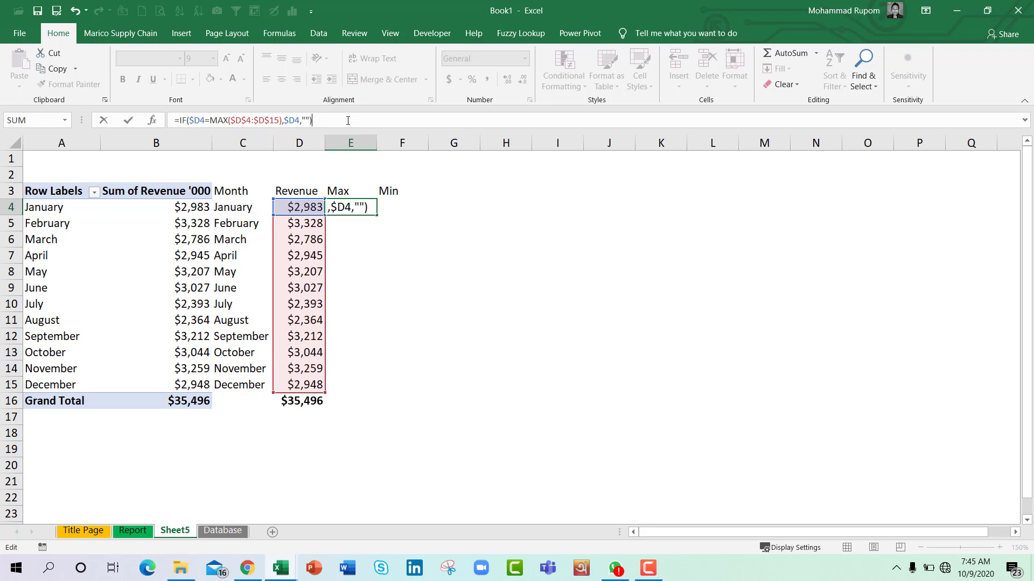
key("ctrl+Return")
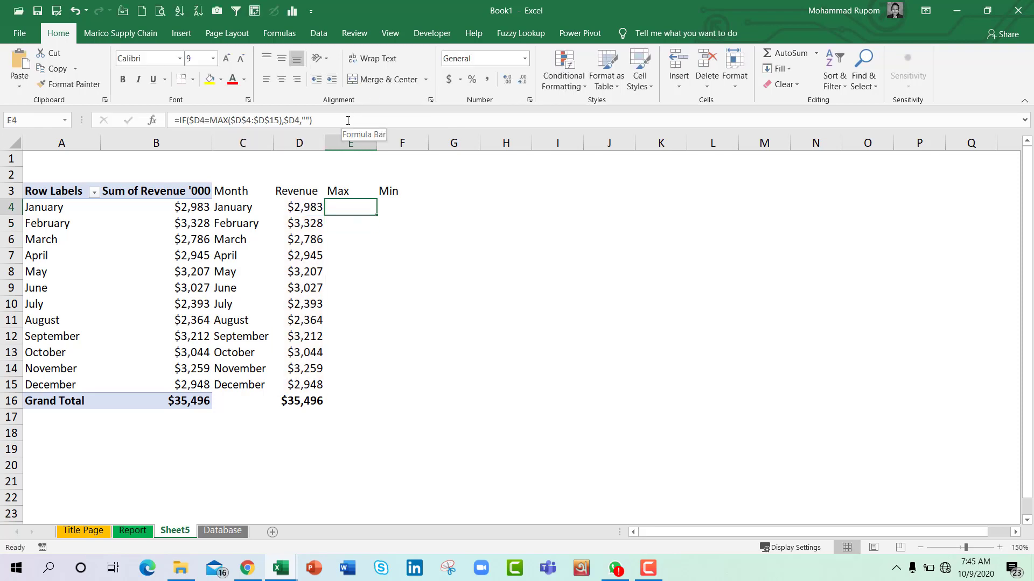
Copy the E4 formula into F4 and change MAX to MIN, giving =IF($D4=MIN($D$4:$D$15),$D4,"")
key("ctrl+c")
key("Right")
key("Return")
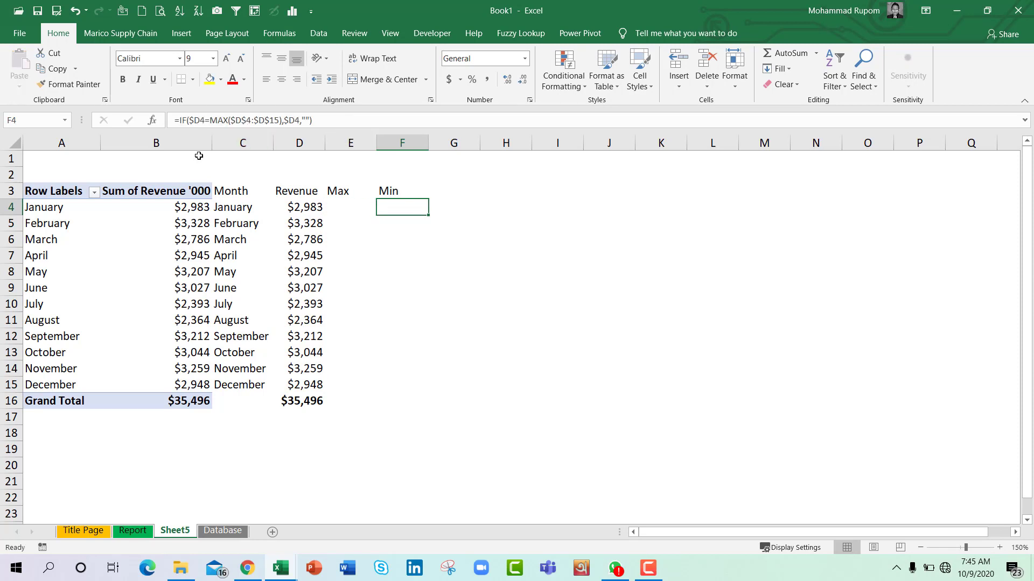
left_click(227, 120)
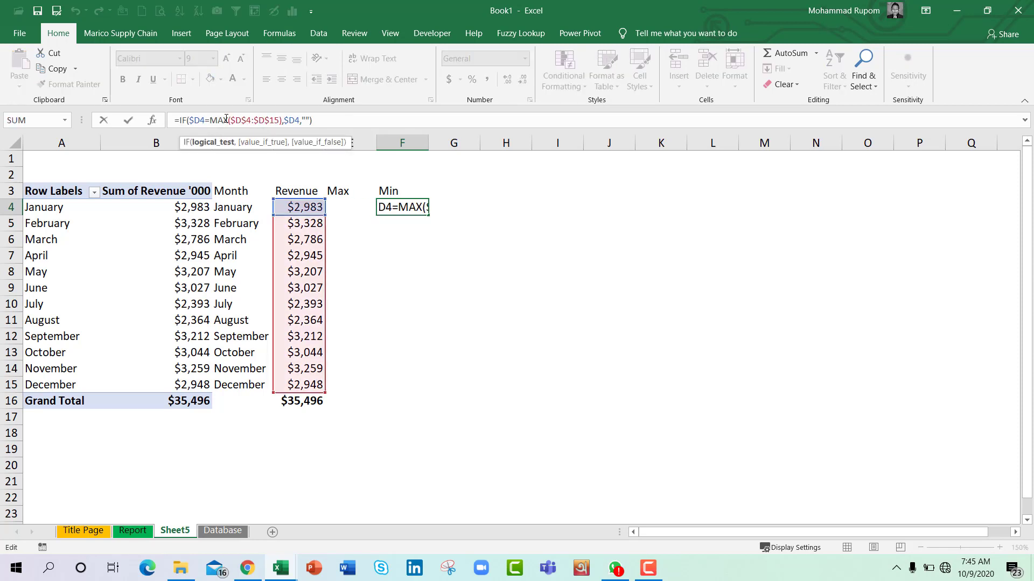
key("BackSpace")
key("BackSpace")
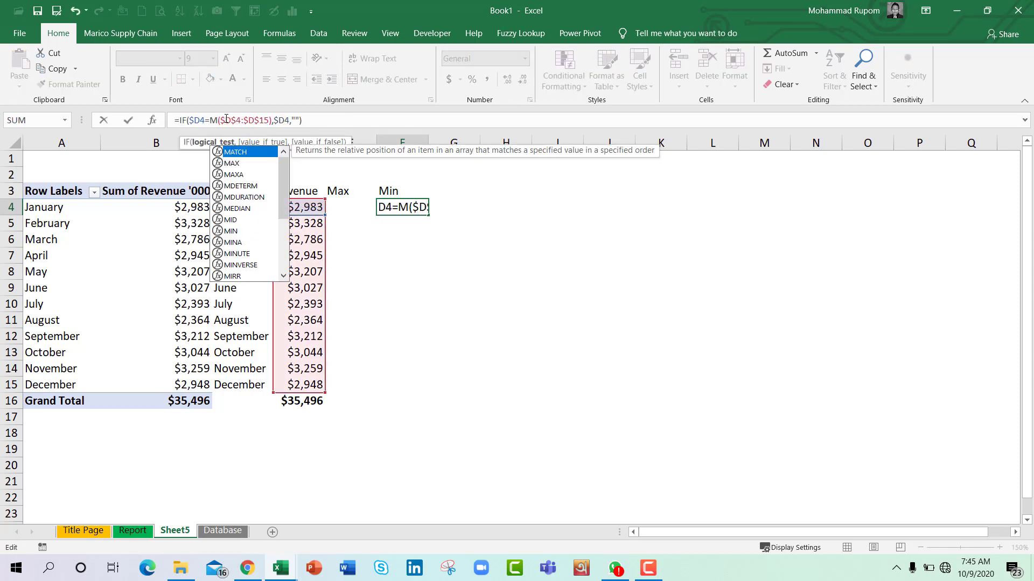
type("in")
key("Return")
key("Up")
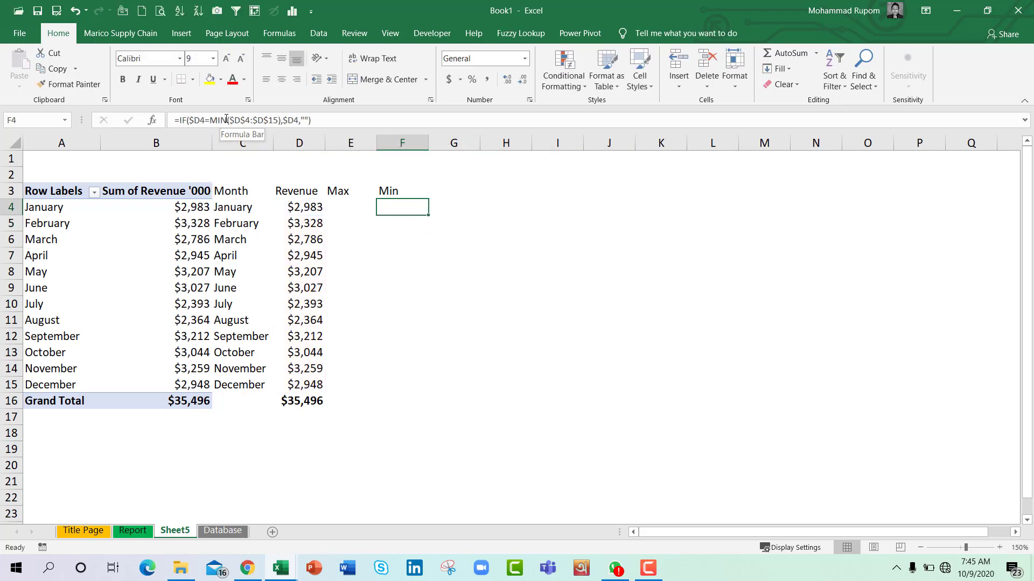
Fill the Max and Min formulas down through row 15 and format E4:F15 as dollar accounting without decimals
left_click(349, 208)
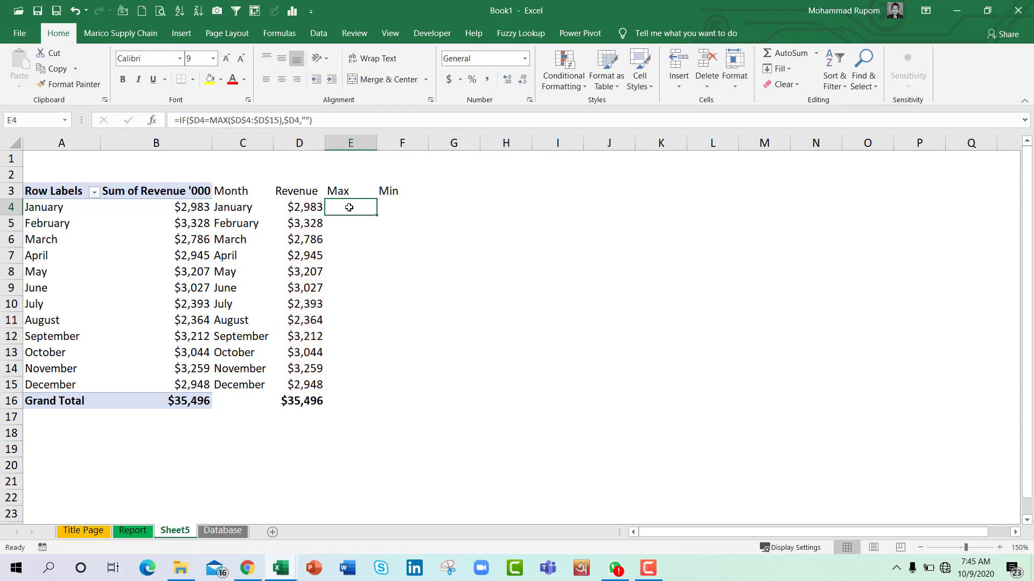
left_click_drag(349, 207, 423, 392)
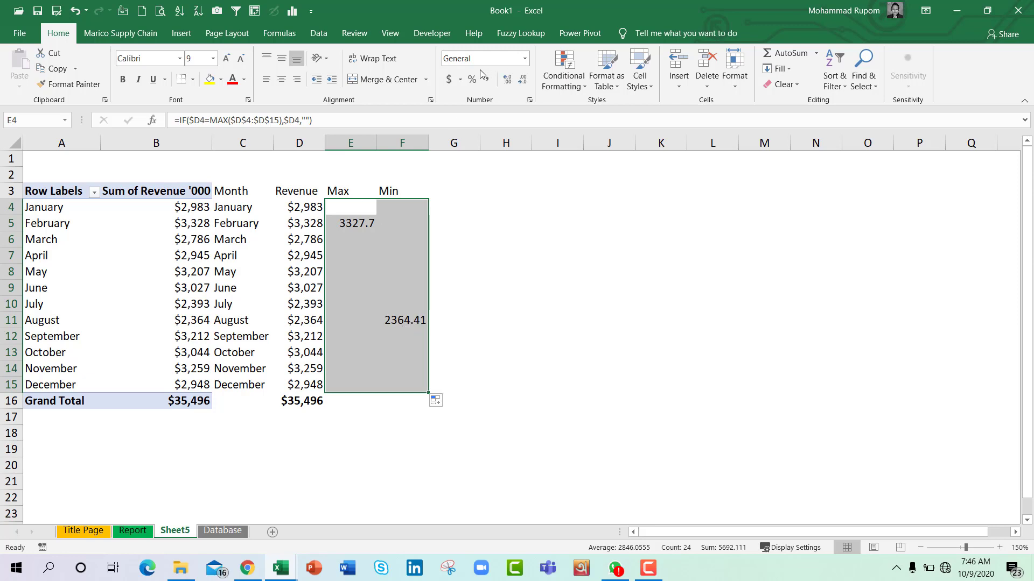
left_click(448, 79)
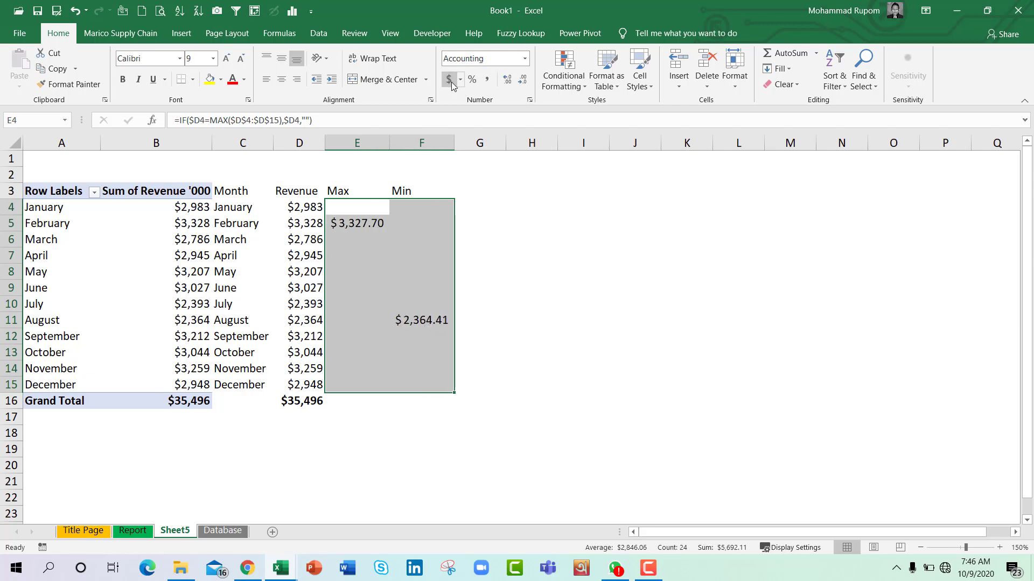
double_click(522, 79)
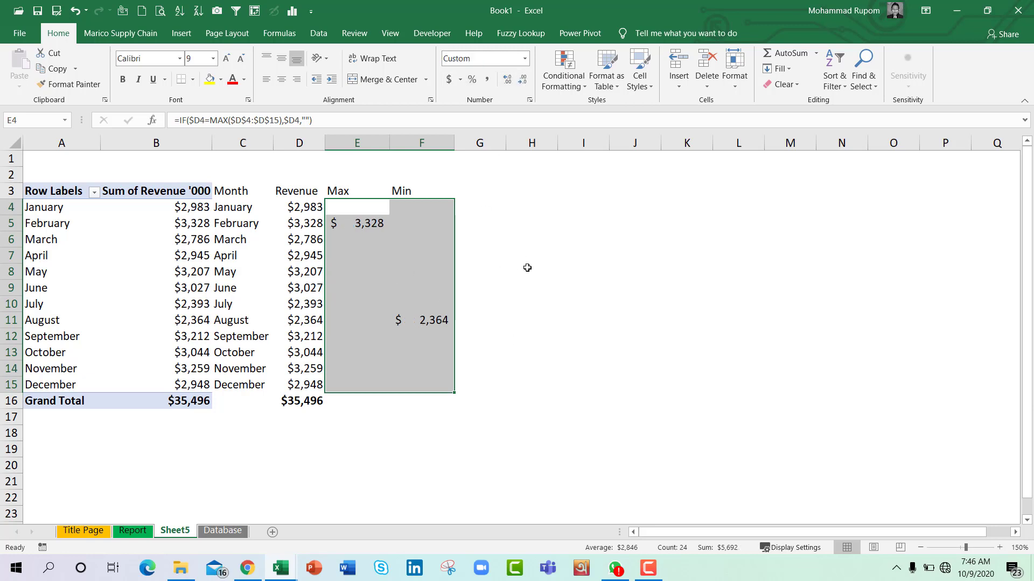
left_click(595, 256)
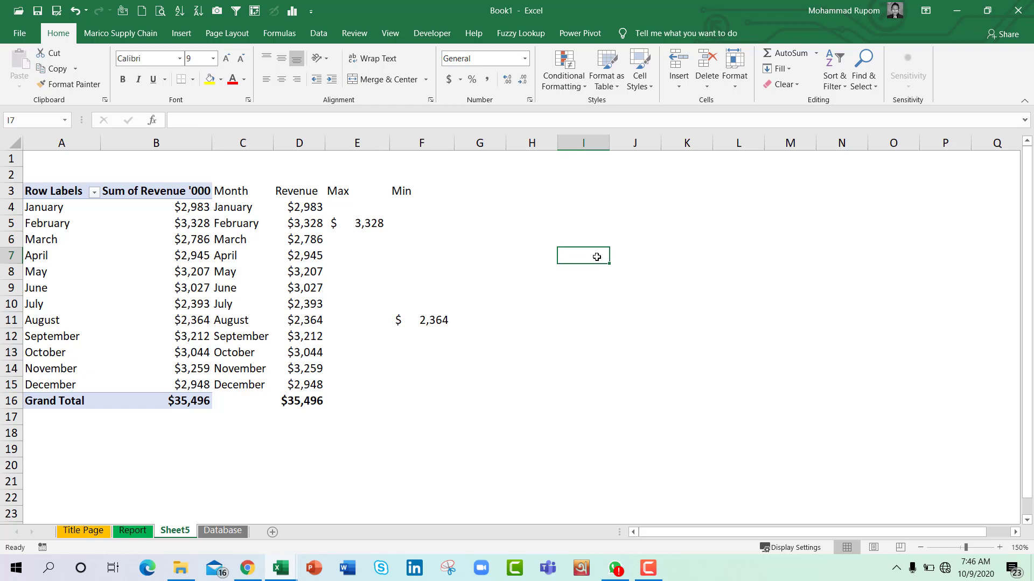
Insert a default column chart from C3:D15, place it beside the helper columns and widen it slightly
left_click(237, 192)
left_click_drag(237, 192, 286, 381)
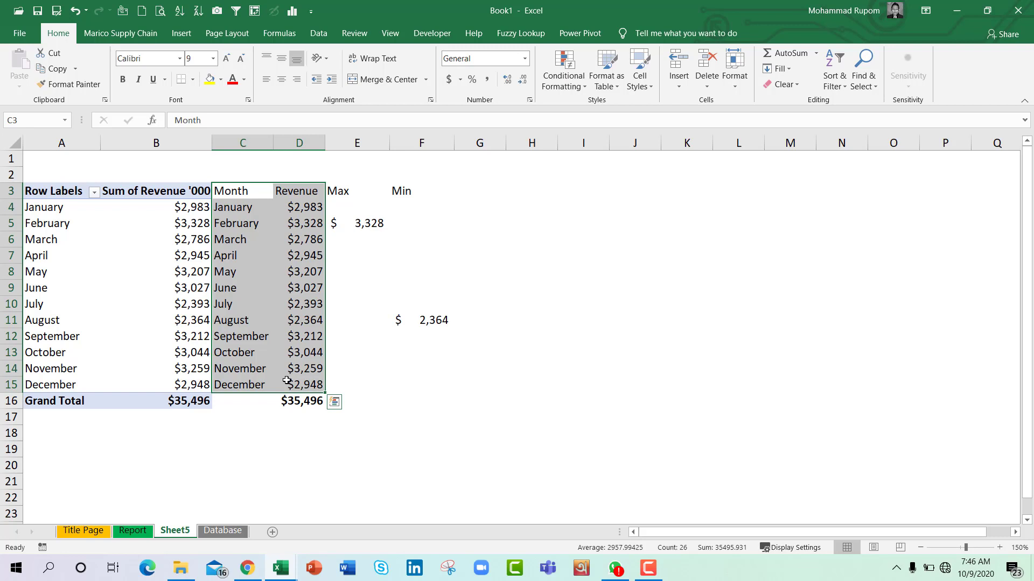
key("alt+F1")
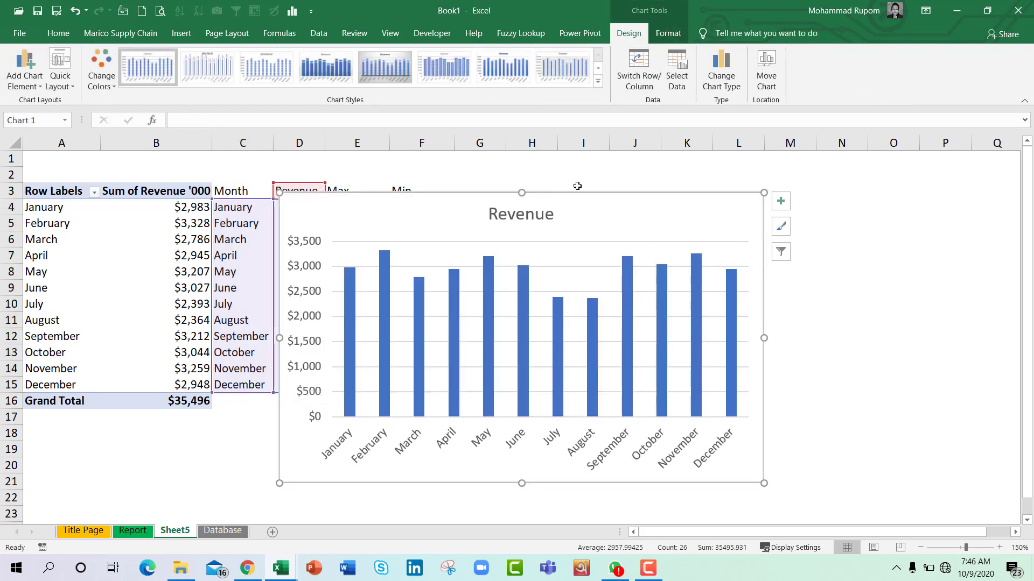
left_click_drag(584, 194, 766, 172)
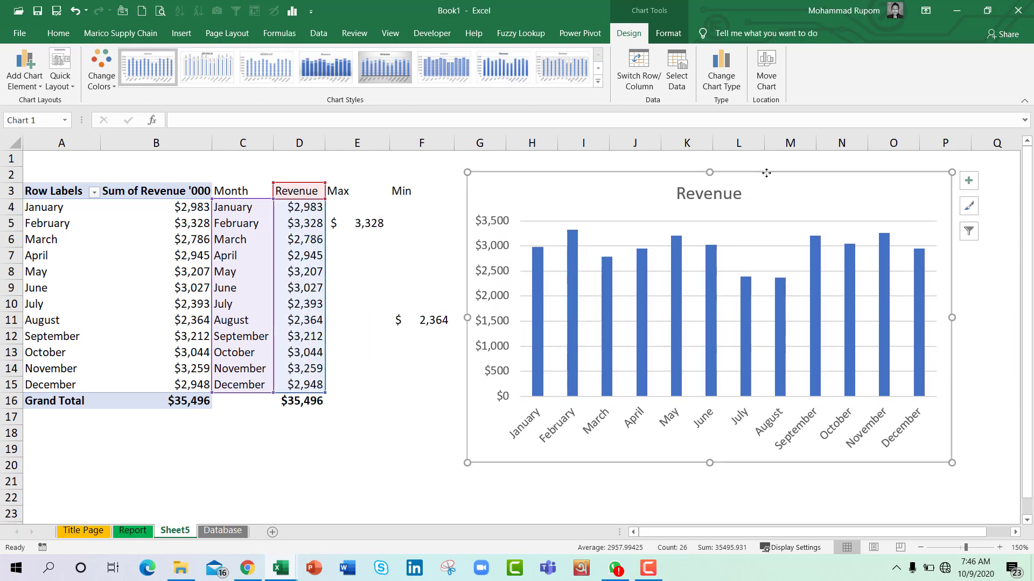
left_click_drag(952, 318, 985, 318)
Change the chart title to "Monthly Revenue" and delete the chart's vertical axis
double_click(696, 193)
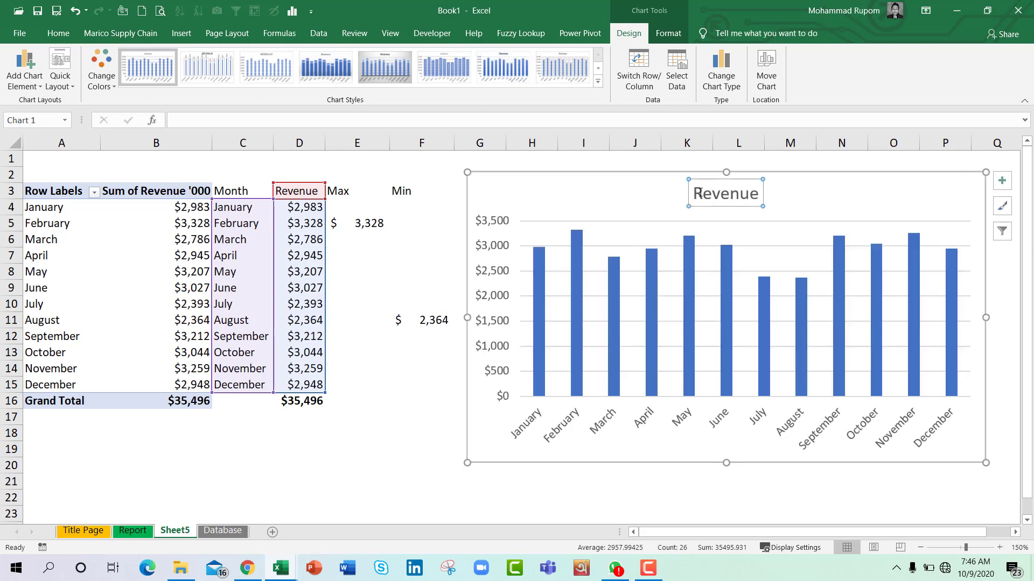
left_click(696, 193)
type("Monthly")
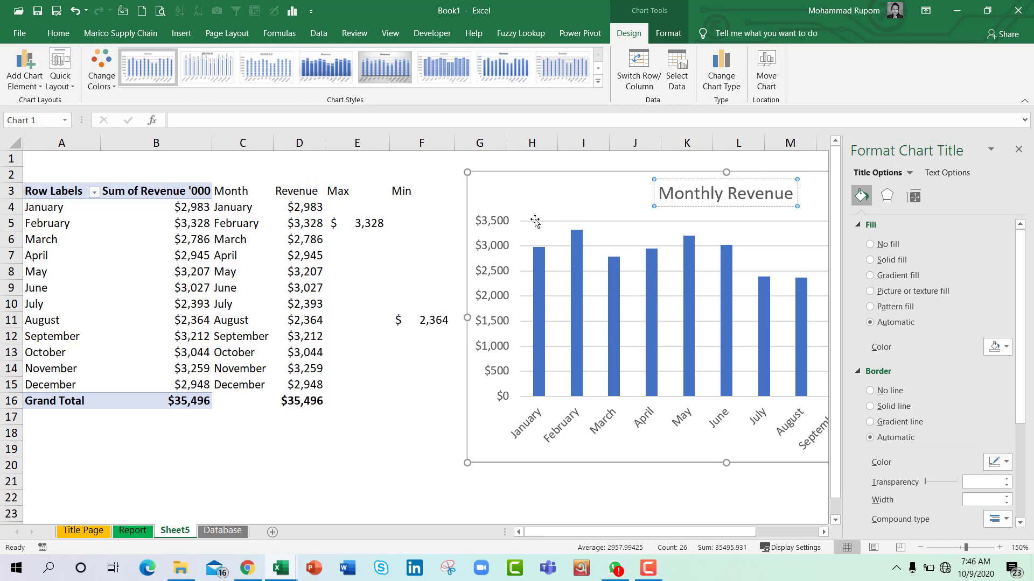
left_click(494, 228)
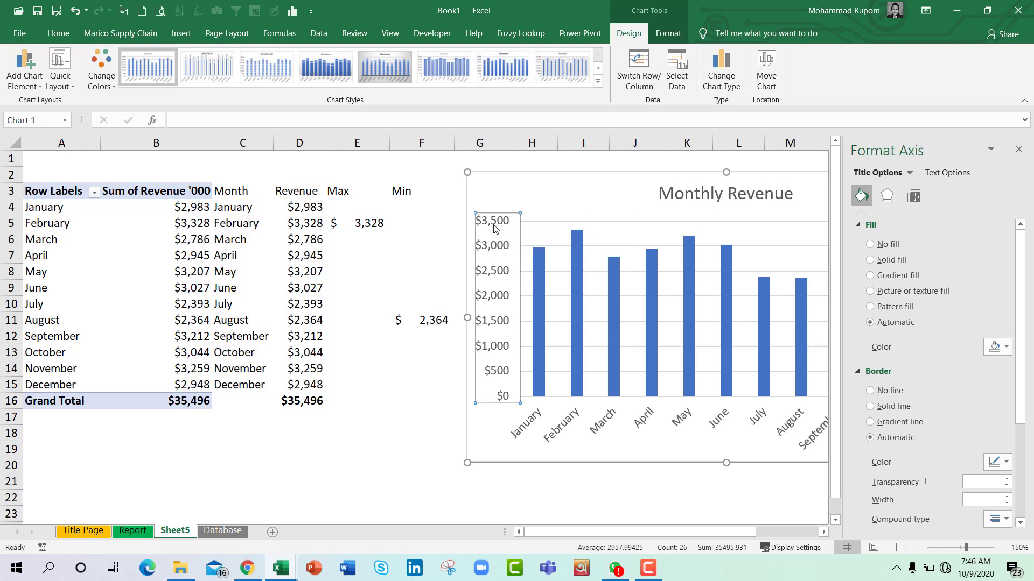
key("Delete")
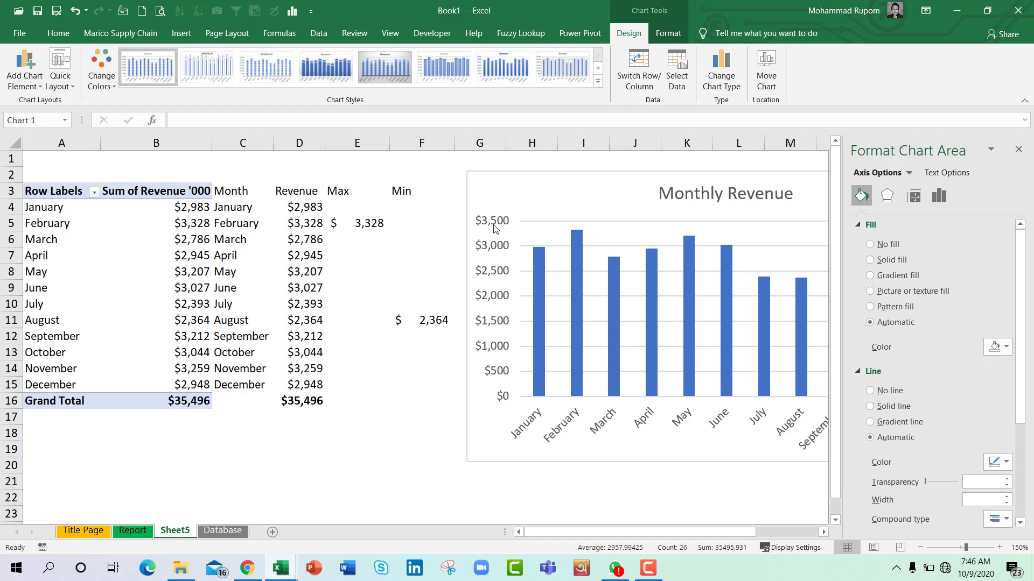
Reduce the month axis labels to font size 6 and delete the chart's horizontal gridlines
left_click(592, 418)
left_click(59, 33)
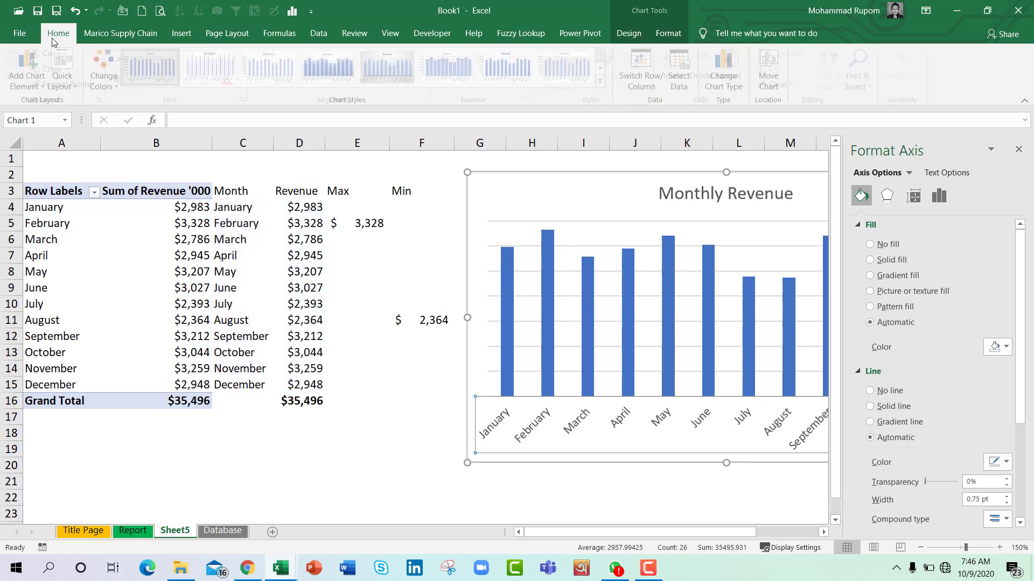
left_click(241, 59)
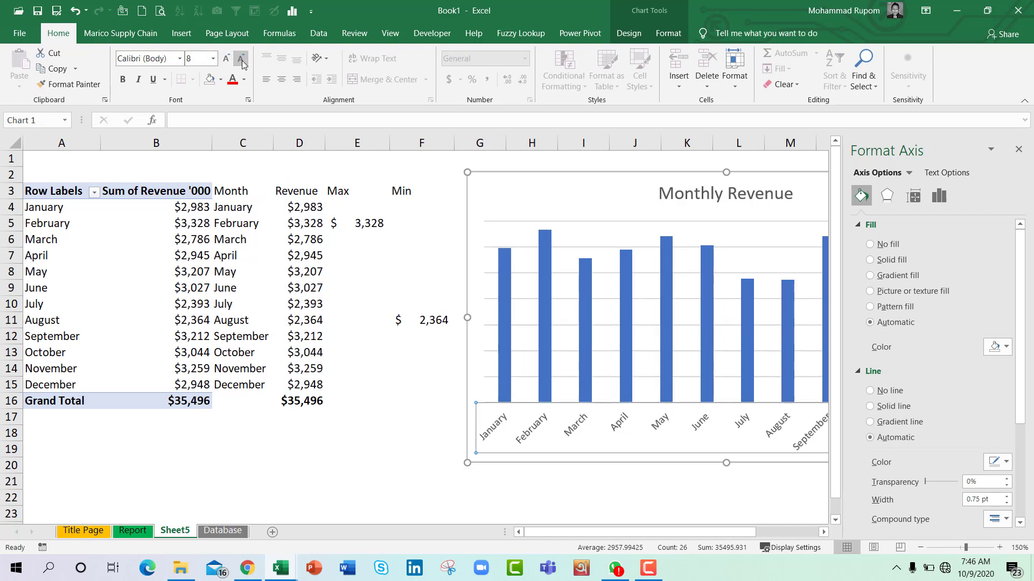
left_click(241, 59)
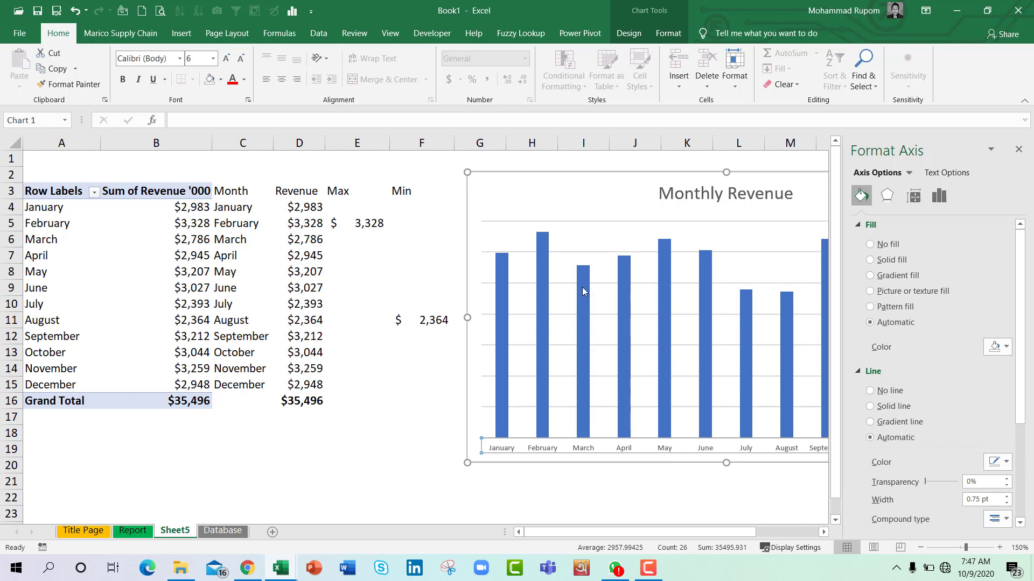
left_click(526, 252)
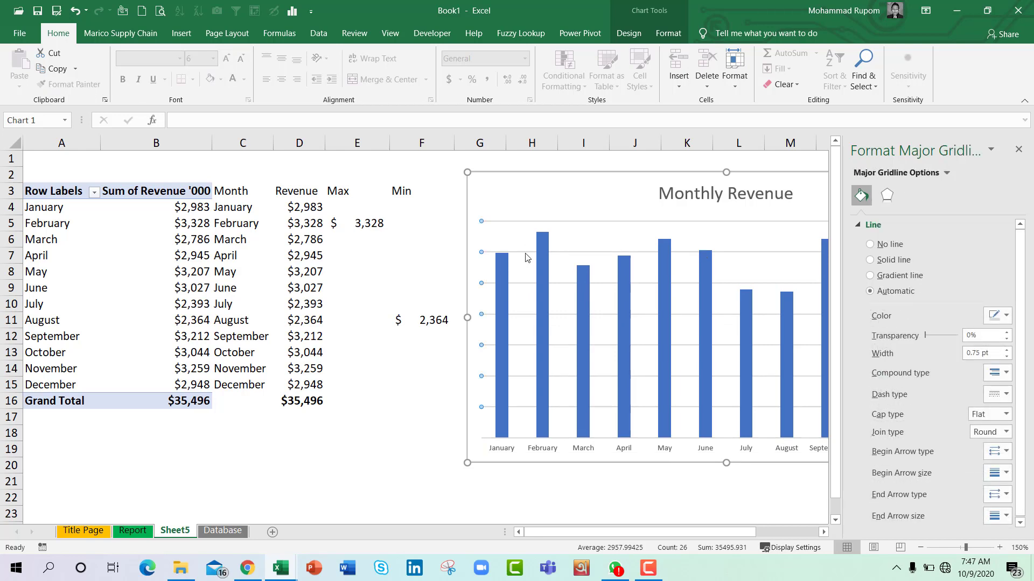
key("Escape")
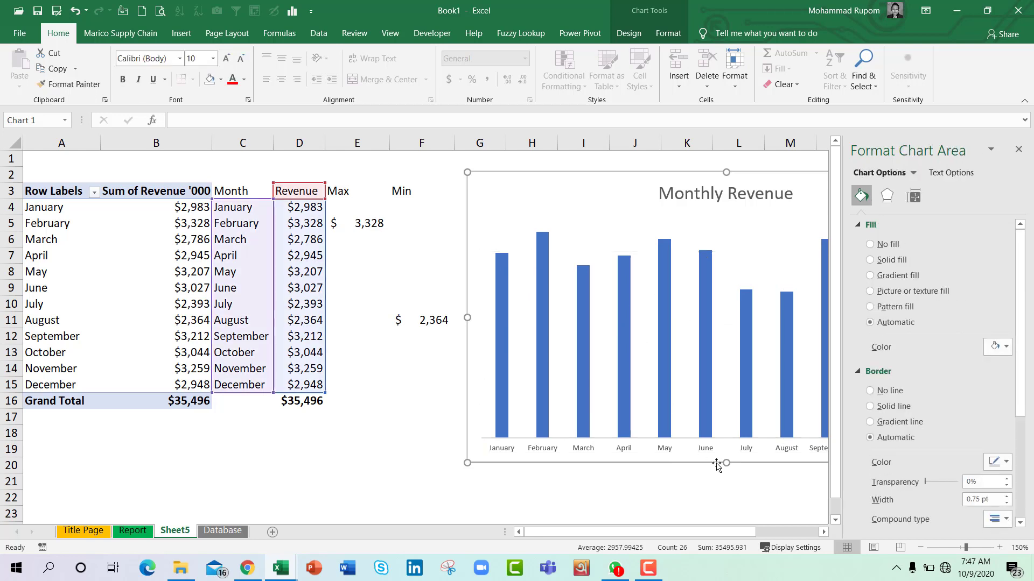
Fill the Revenue columns with solid dark gray
left_click(505, 363)
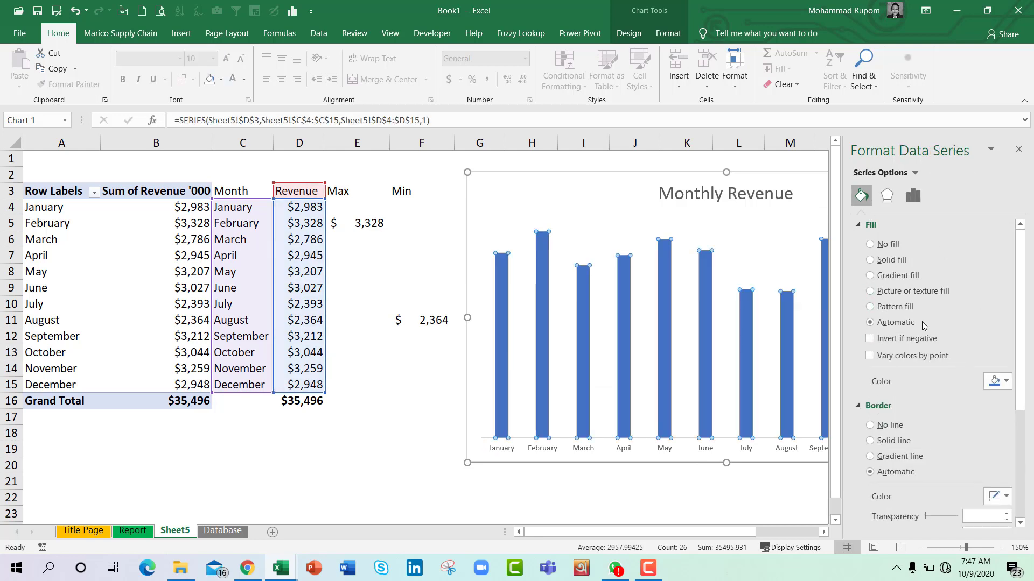
left_click(1005, 382)
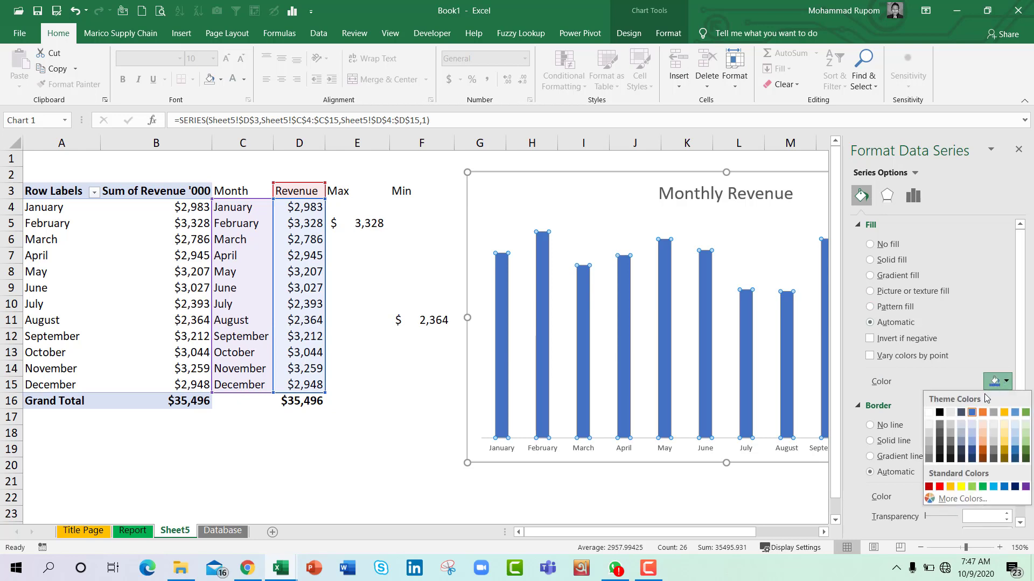
left_click(951, 441)
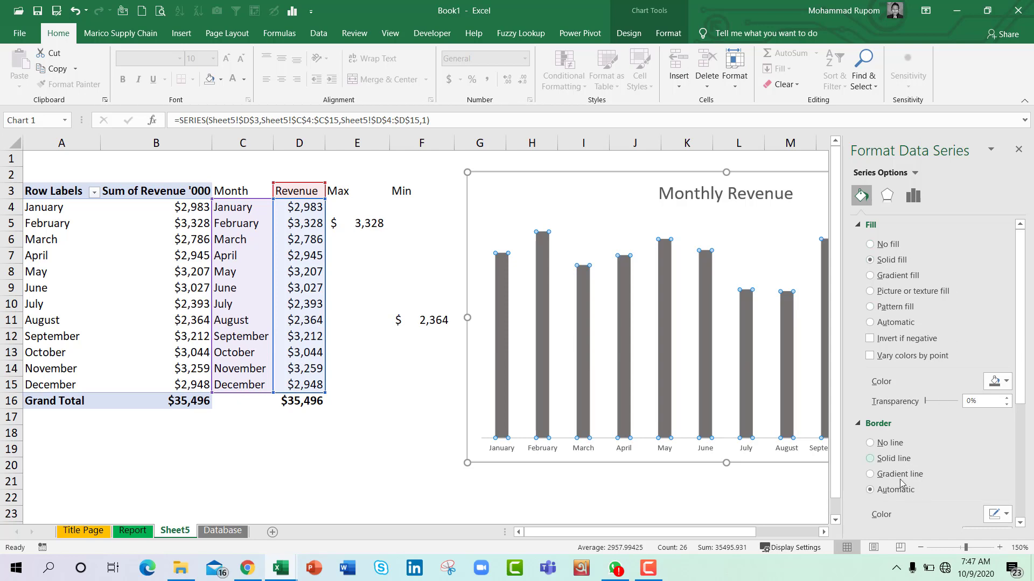
Give the Revenue columns a solid border in a light blue-gray theme color
left_click(895, 459)
left_click(1006, 514)
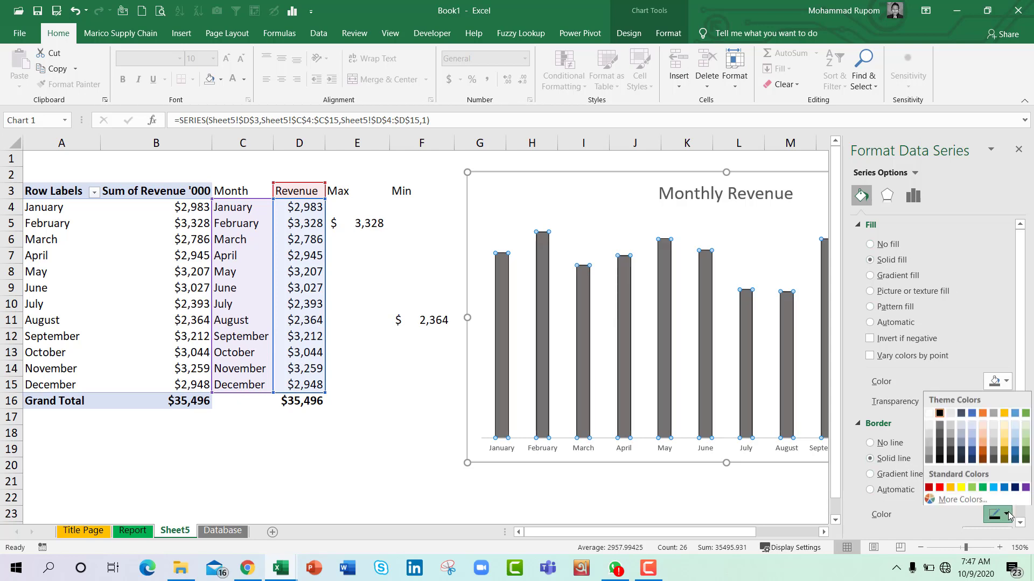
left_click(965, 432)
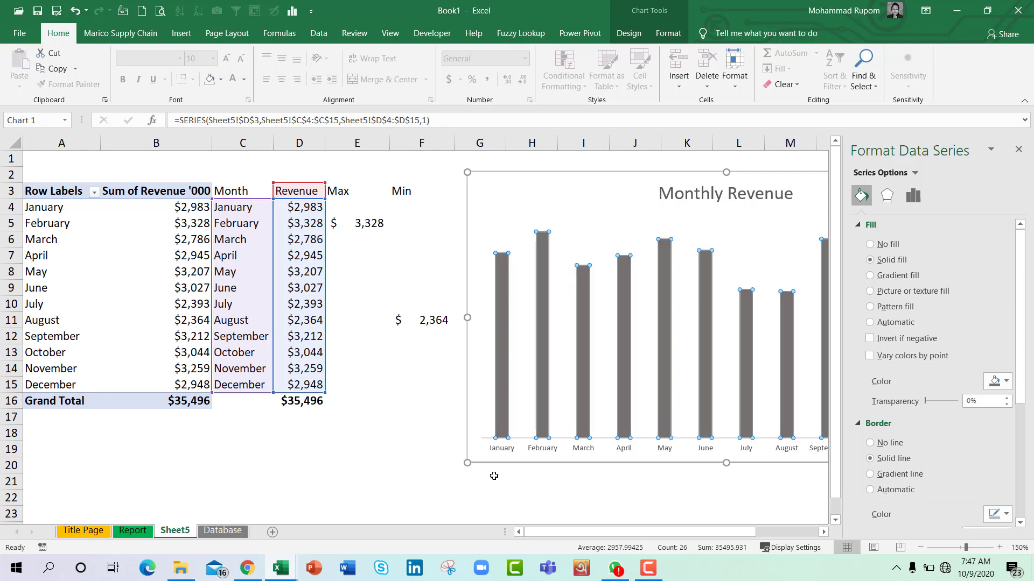
Reduce the gap width of the Revenue columns to 51%
left_click(914, 196)
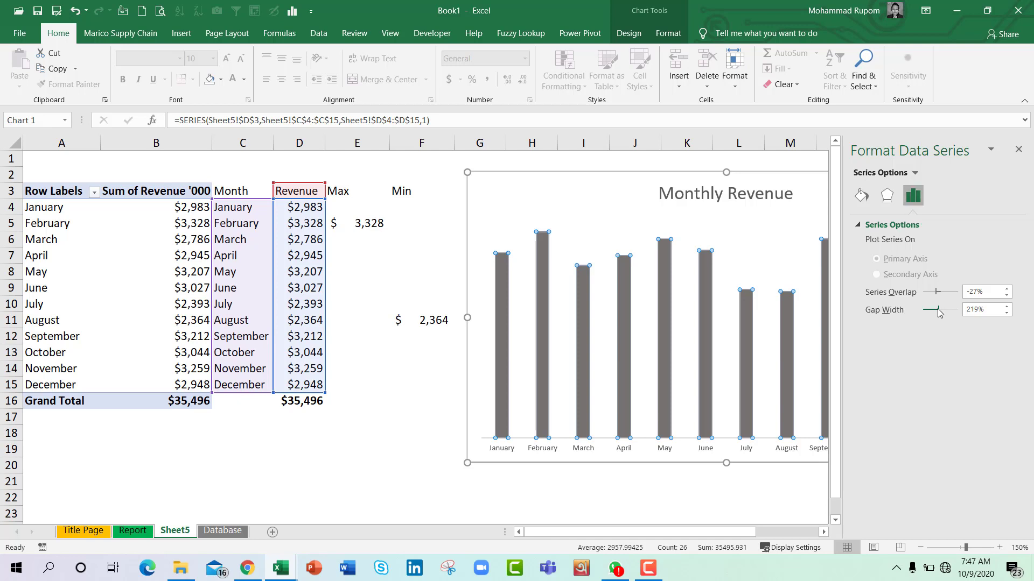
left_click_drag(936, 314, 929, 314)
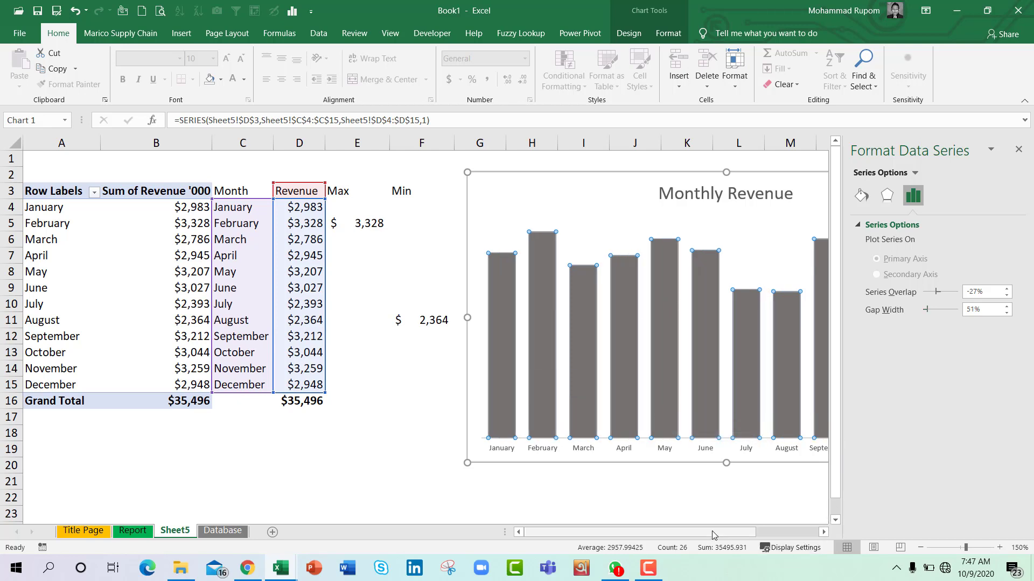
left_click_drag(713, 535, 759, 535)
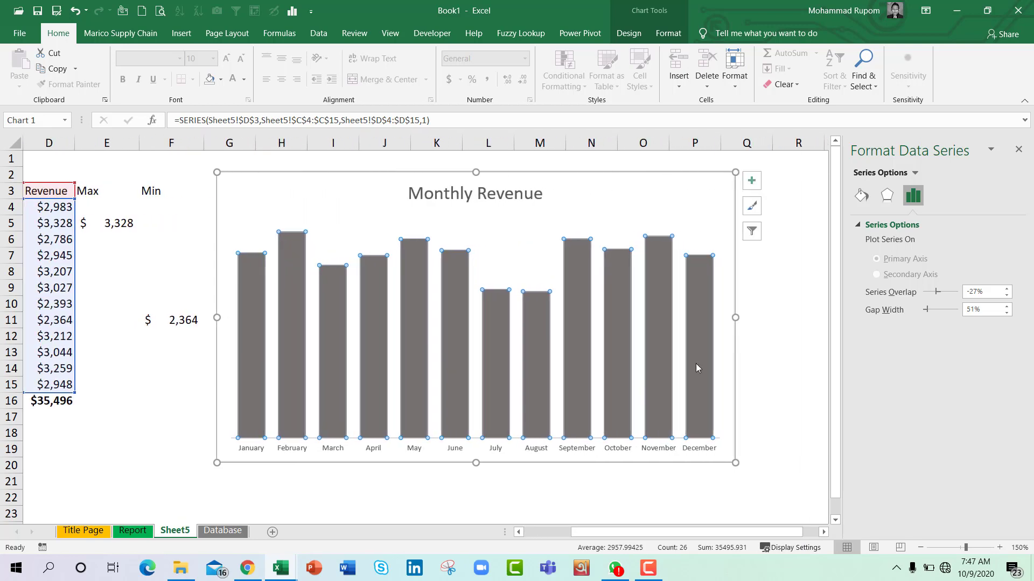
left_click(778, 414)
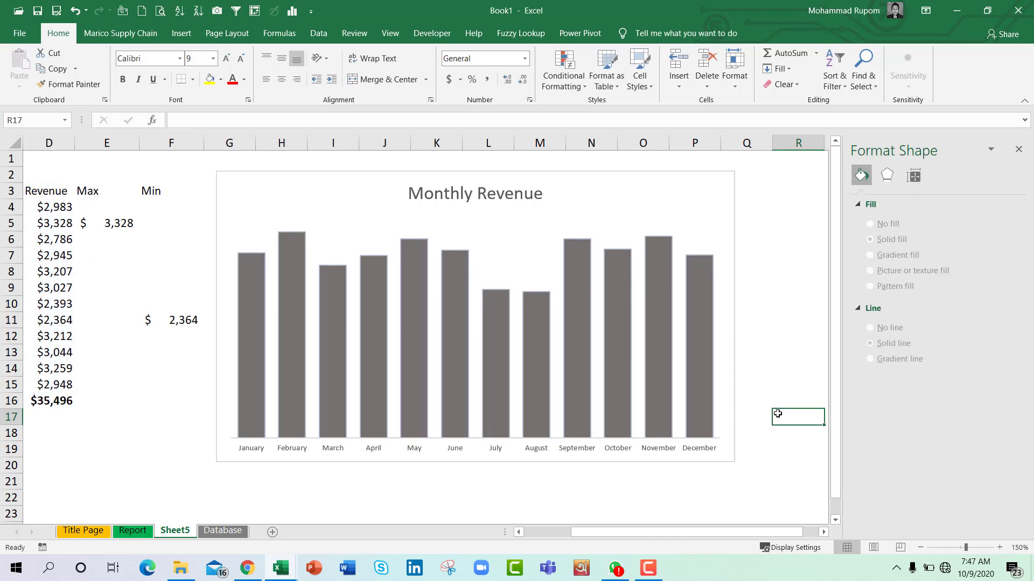
Remove the fill and the outline from the Monthly Revenue chart area
left_click(637, 174)
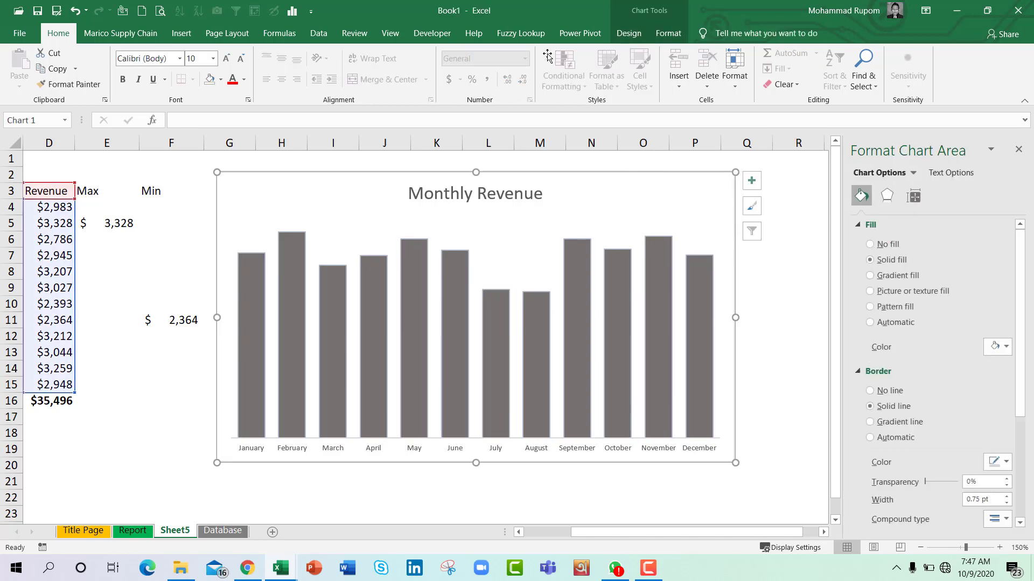
left_click(668, 33)
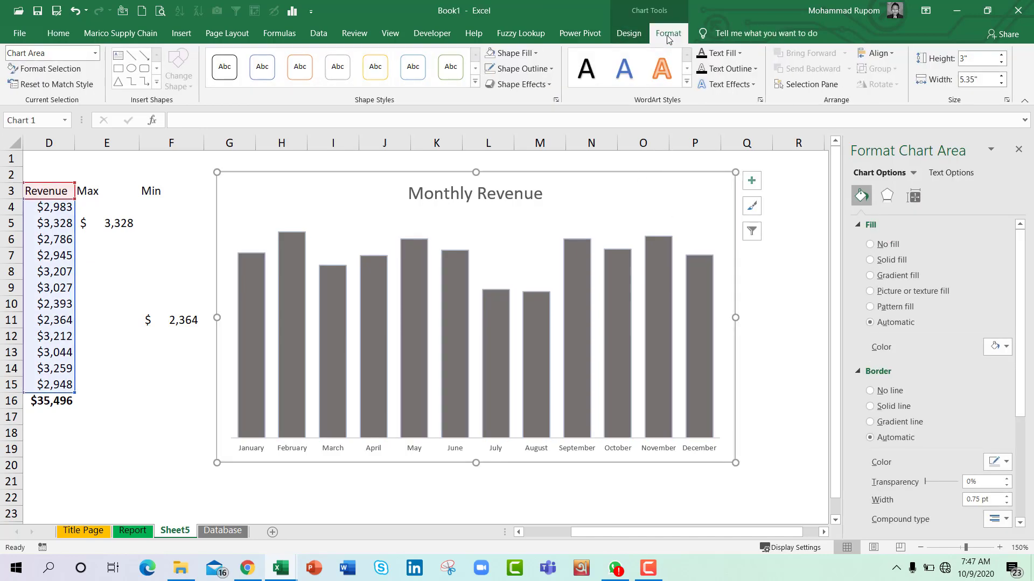
left_click(490, 56)
left_click(489, 68)
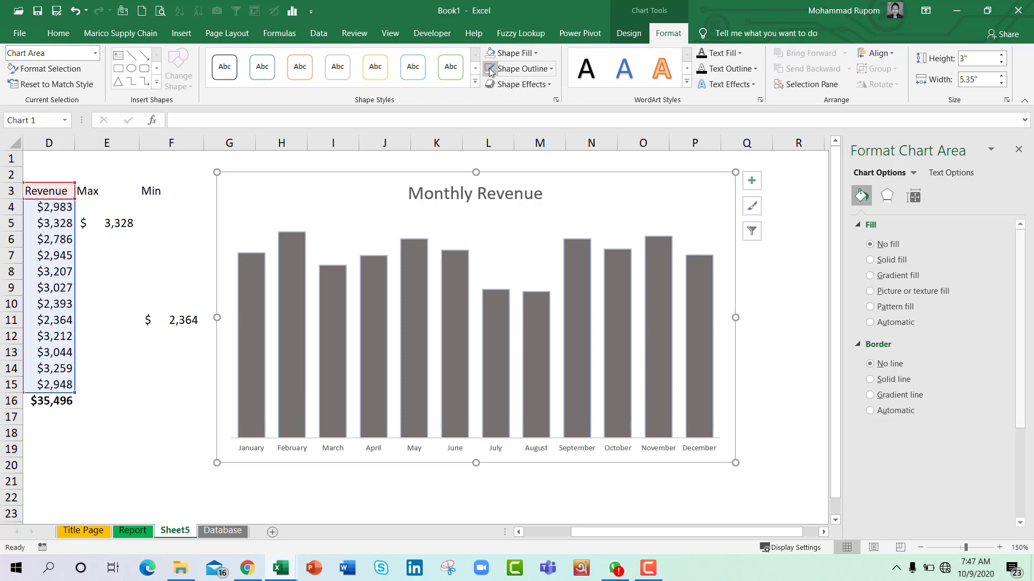
left_click(524, 56)
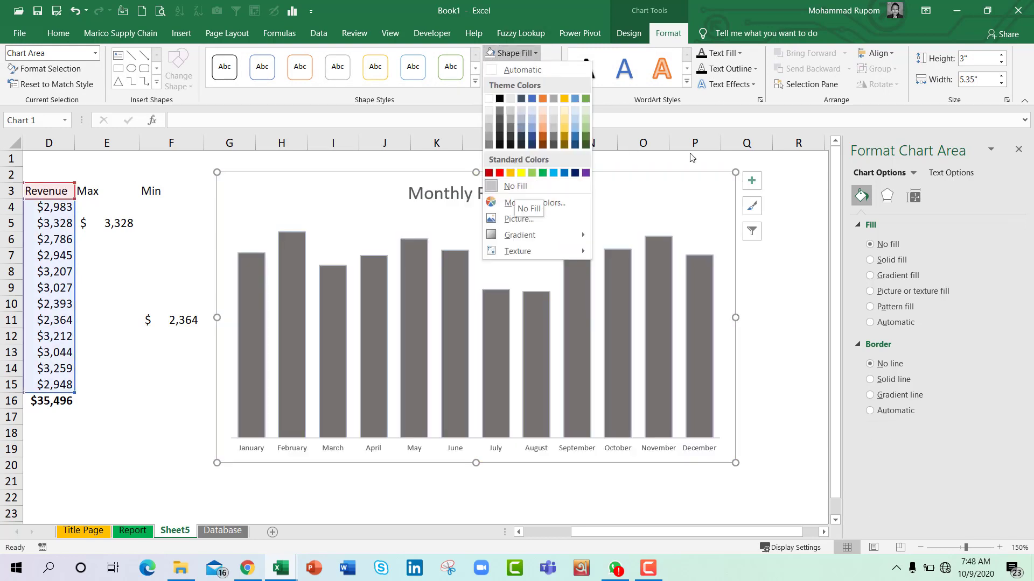
left_click(515, 187)
left_click(522, 70)
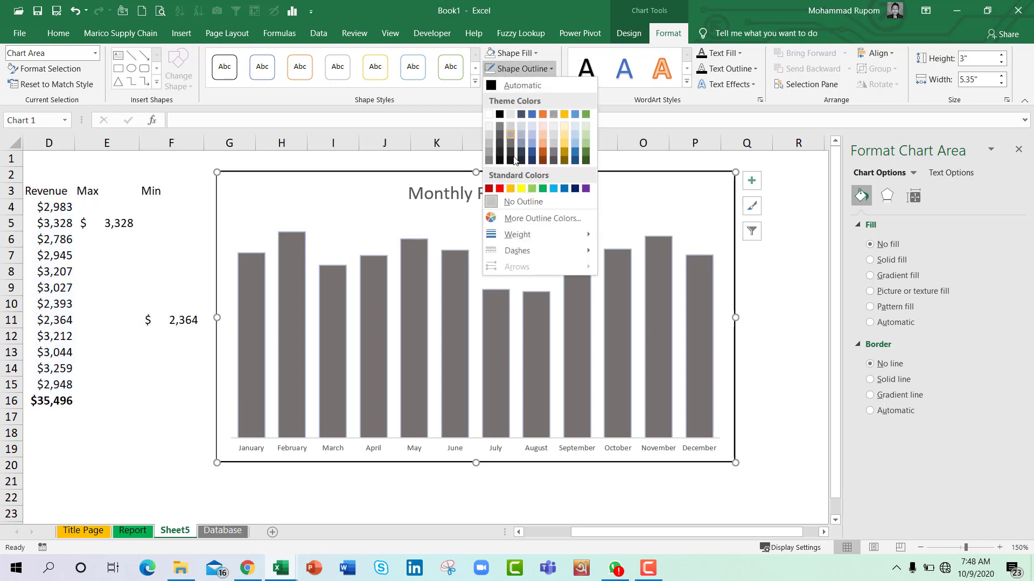
left_click(775, 316)
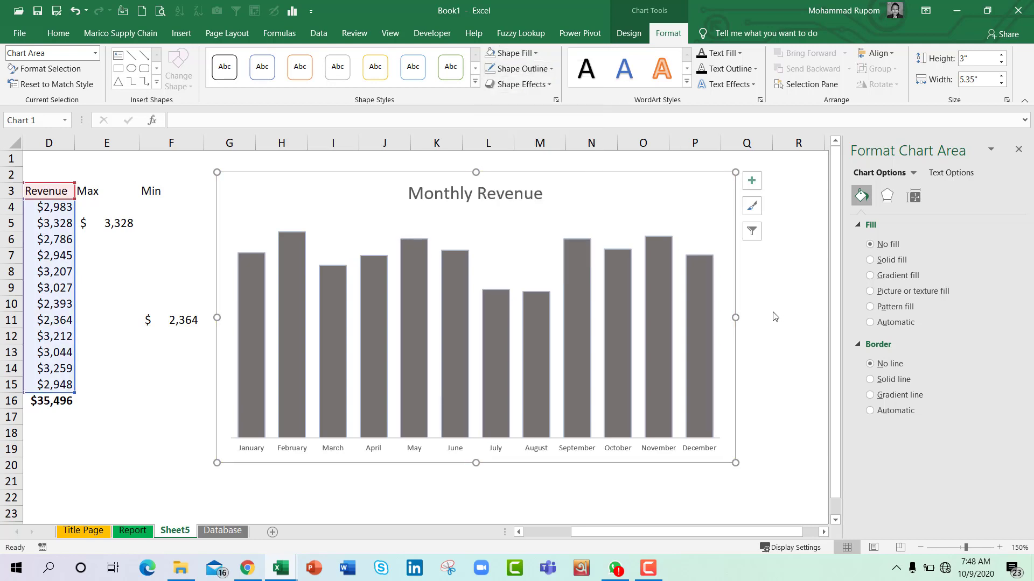
left_click(791, 338)
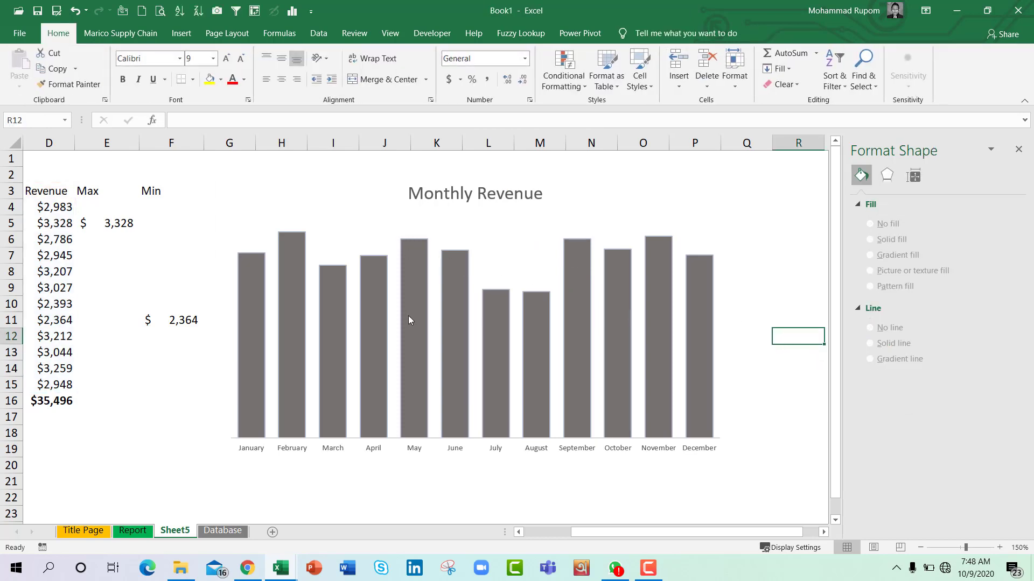
Add data labels to the Revenue columns and make the labels bold
left_click(674, 214)
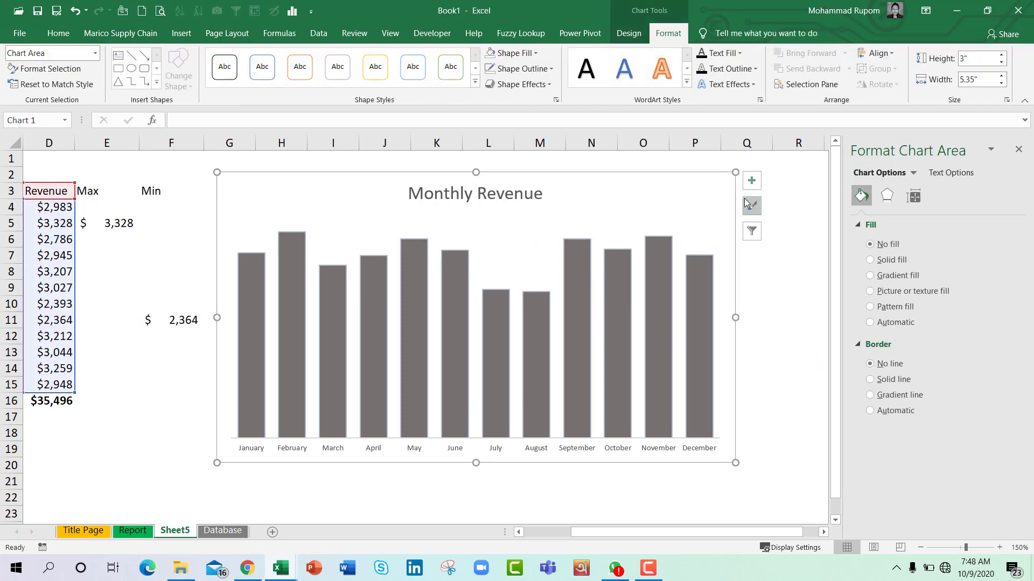
left_click(752, 181)
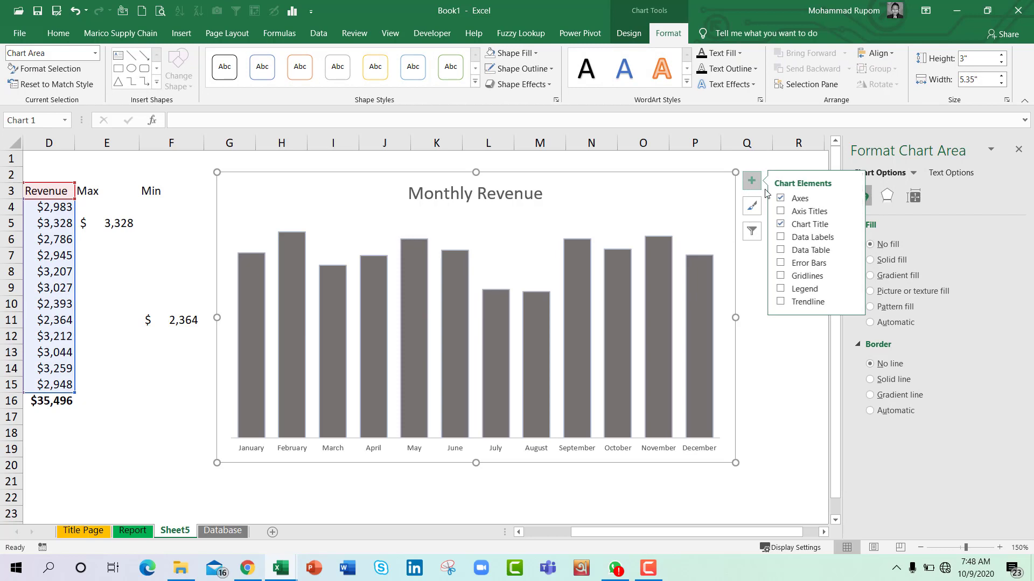
left_click(834, 238)
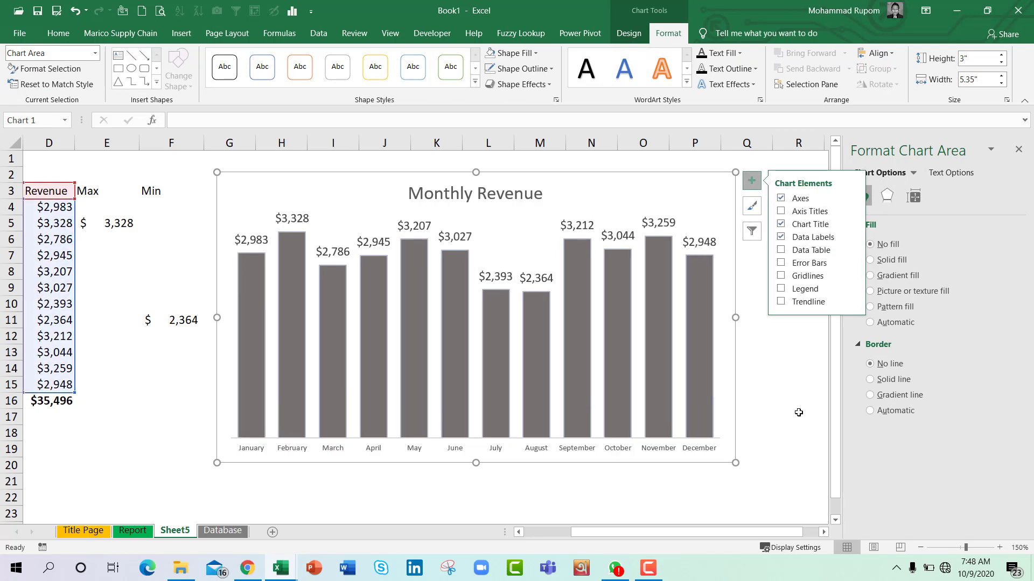
left_click(258, 241)
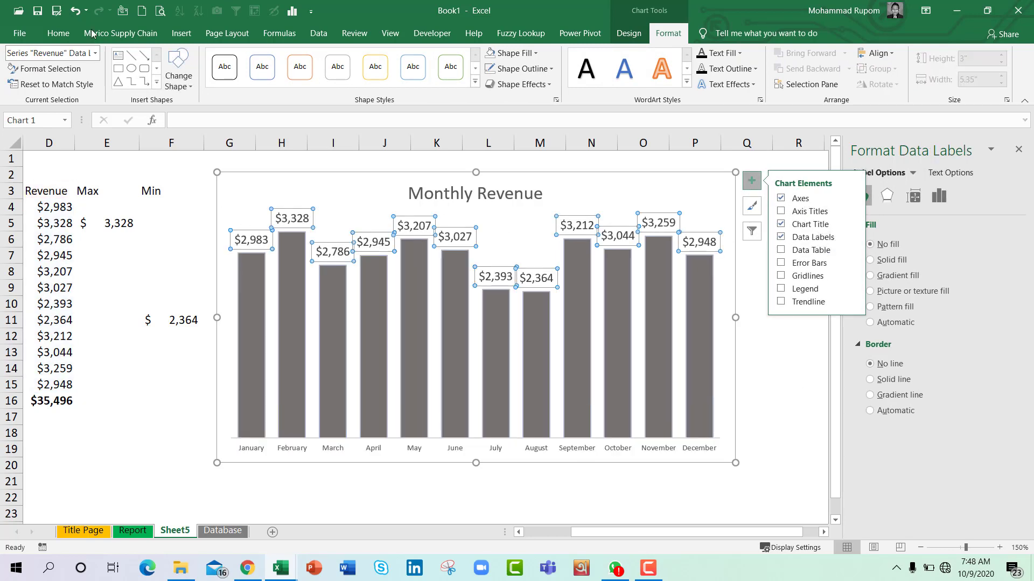
left_click(58, 33)
left_click(122, 79)
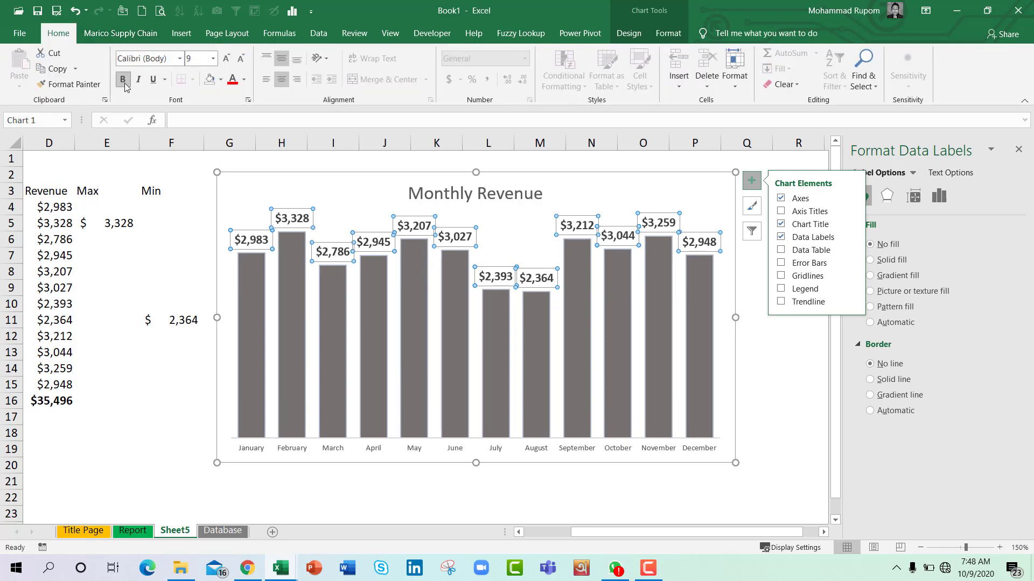
left_click(777, 370)
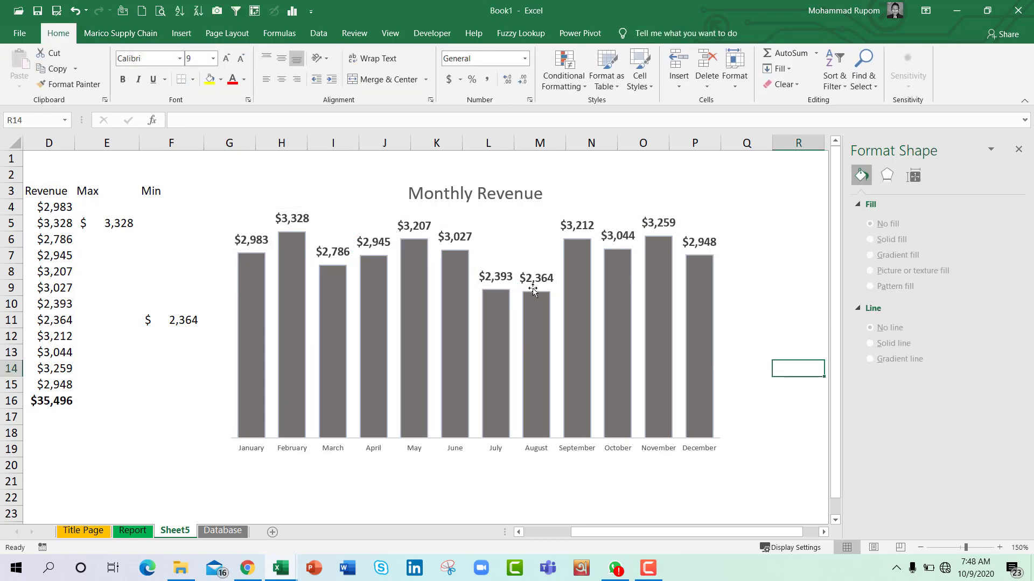
Make the month labels on the chart's horizontal axis bold
left_click(253, 452)
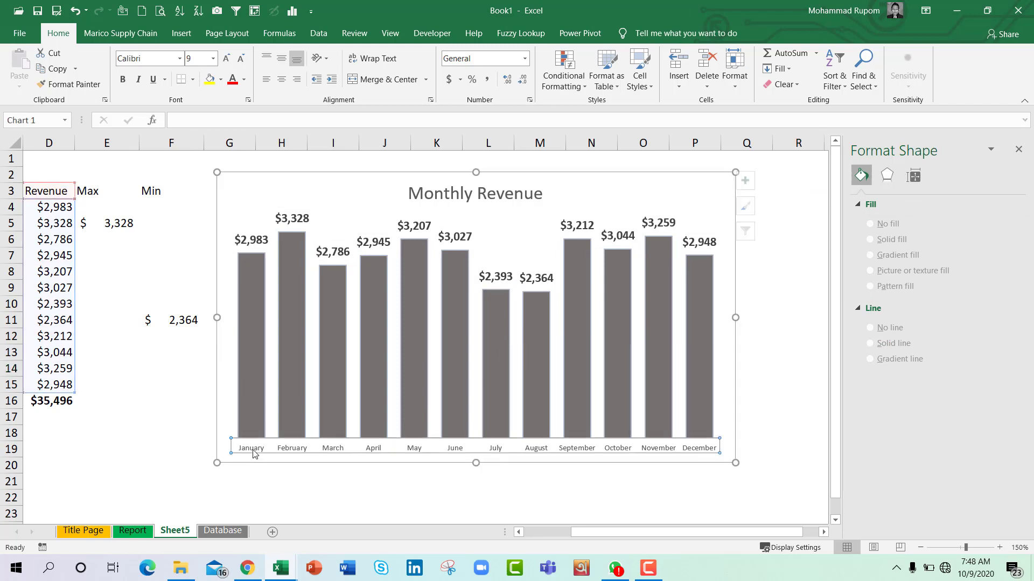
left_click(124, 82)
left_click(664, 496)
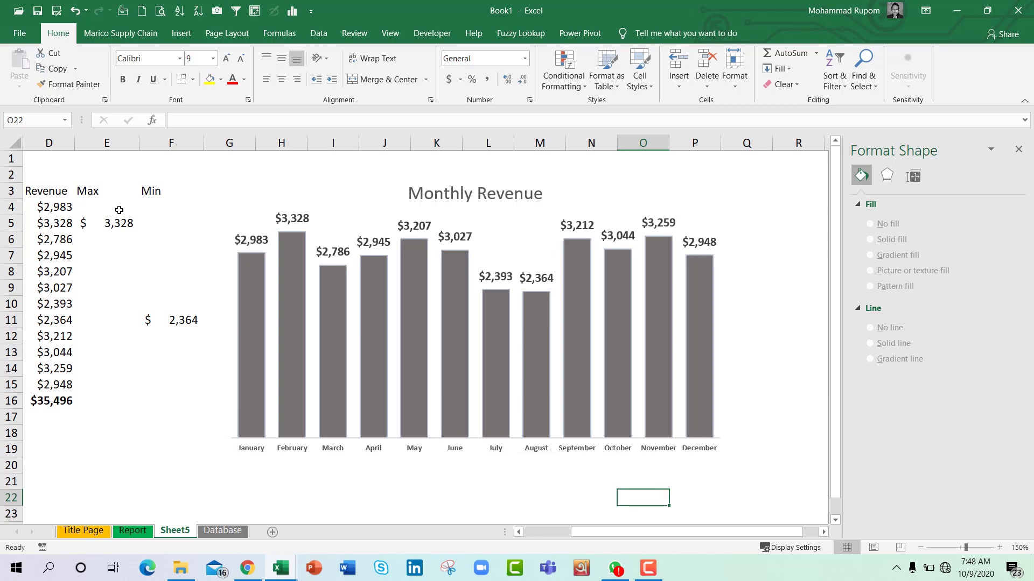
Copy the Max and Min helper columns with their headers, E3:F15
left_click(92, 191)
left_click_drag(92, 191, 170, 384)
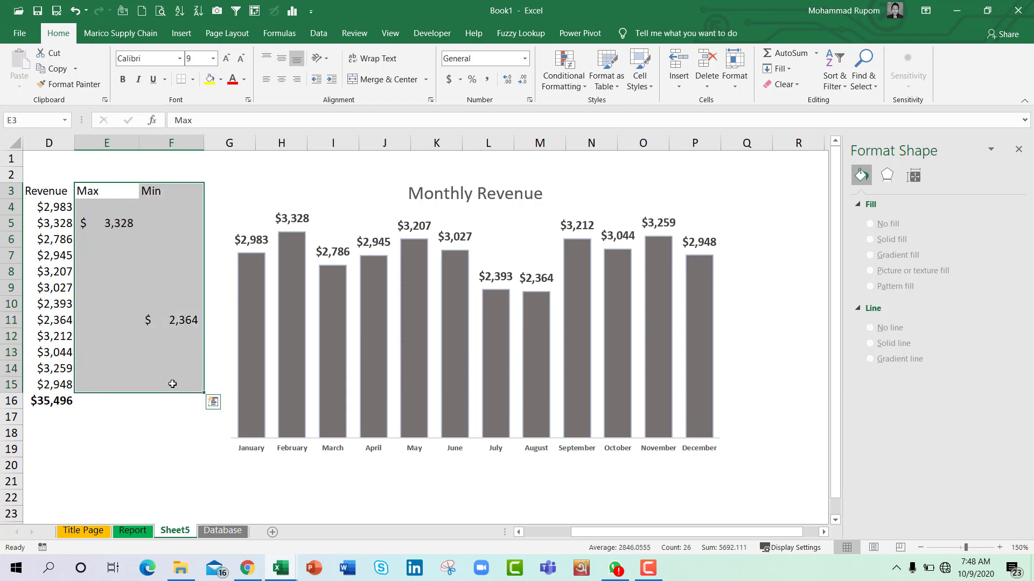
mouse_move(696, 408)
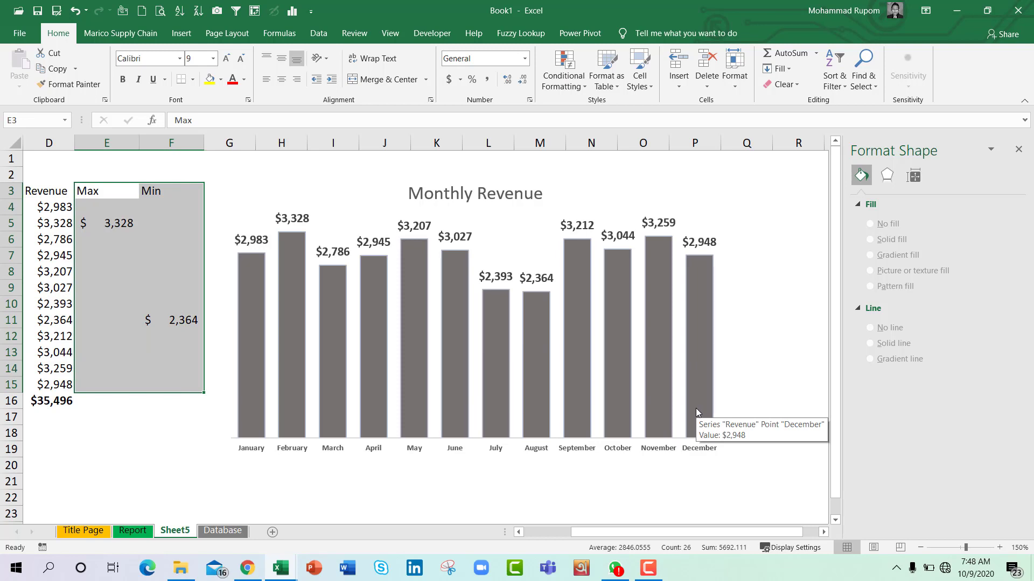
key("ctrl+c")
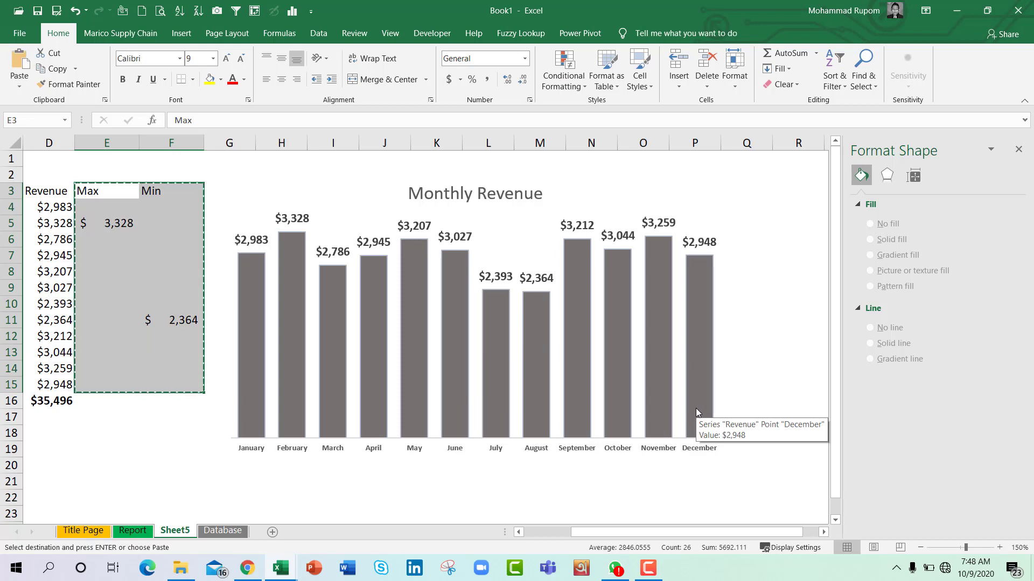
Paste the copied cells into the chart as new series in columns, with series names in the first row and no categories in the first column
left_click(298, 254)
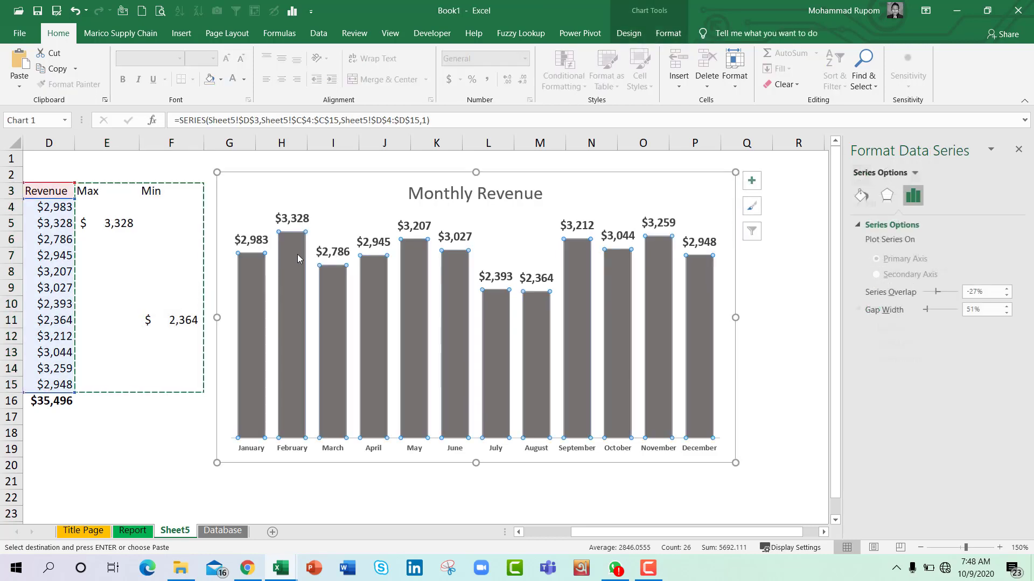
right_click(298, 255)
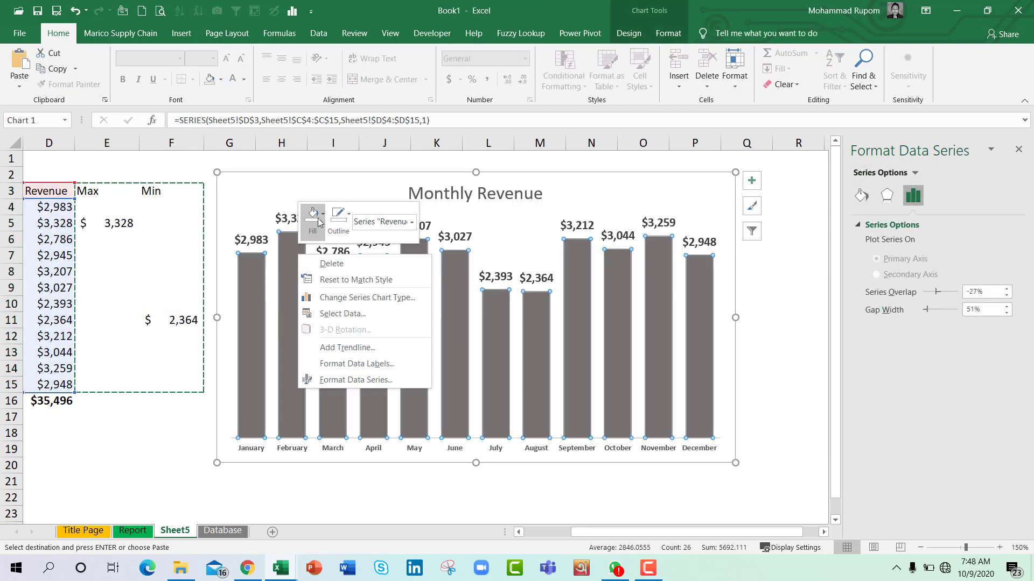
left_click(292, 173)
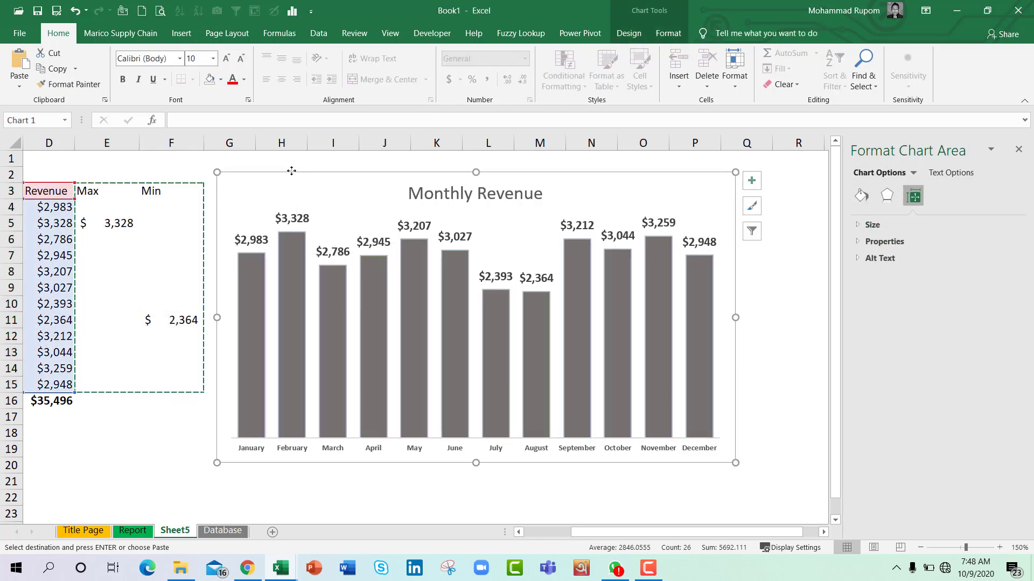
left_click(20, 89)
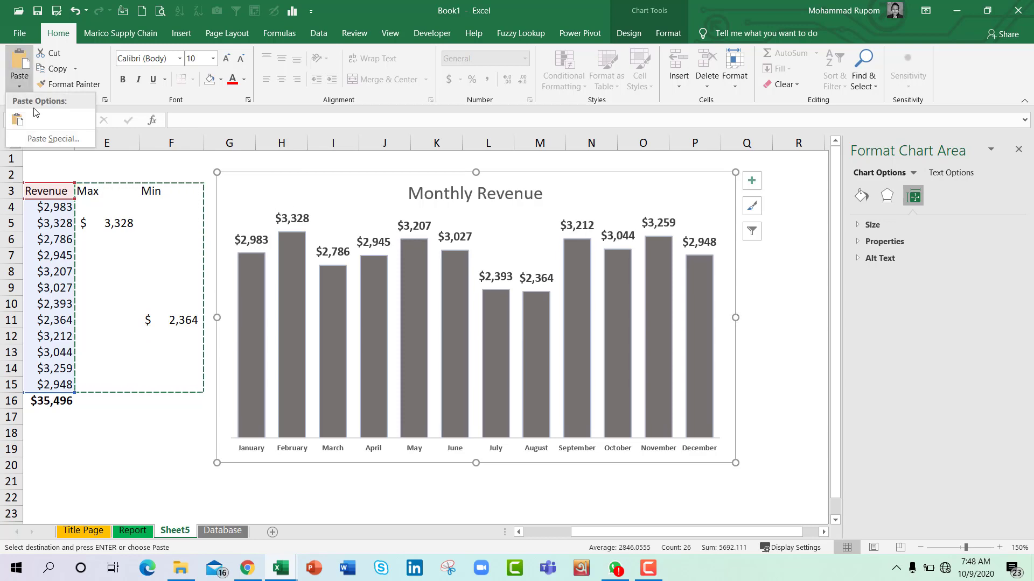
left_click(54, 141)
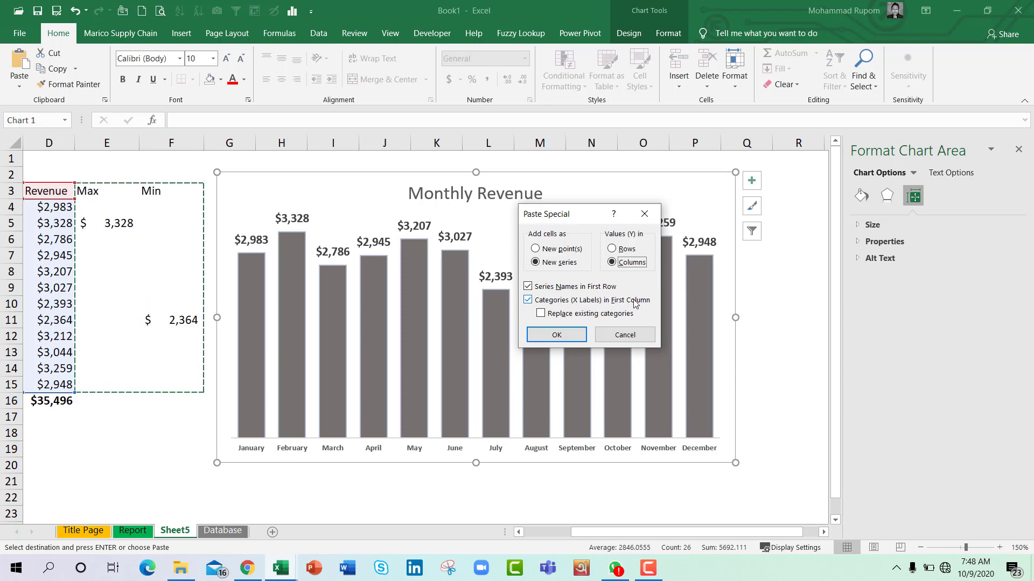
left_click(554, 302)
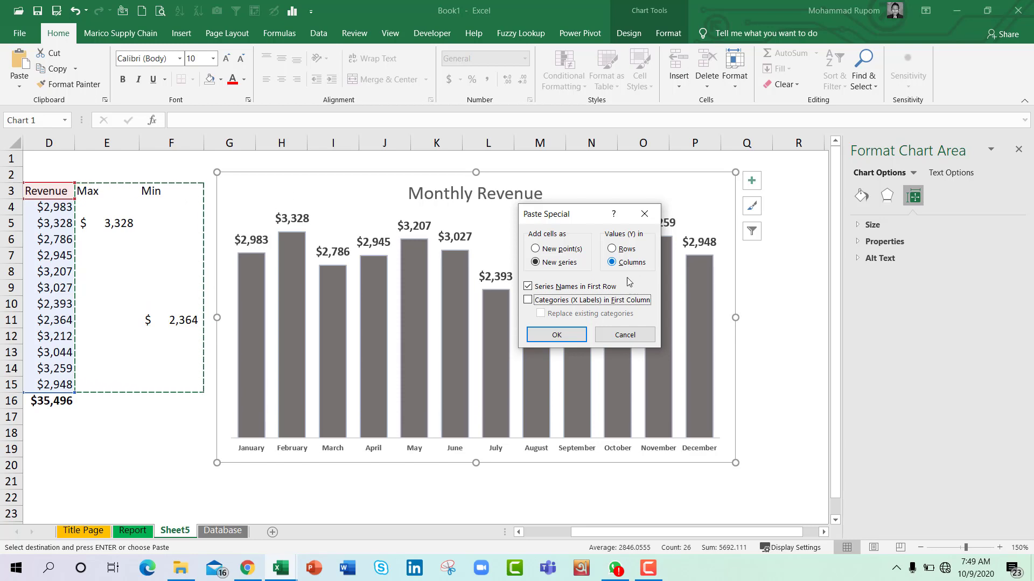
left_click(557, 335)
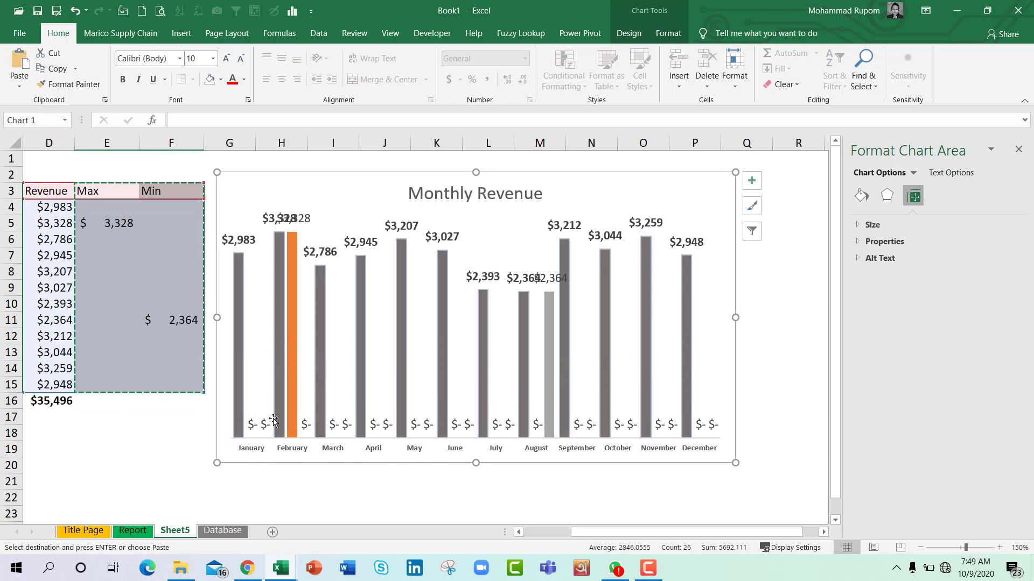
Examine the Max and Min helper cells in rows 4 to 6 that feed the new series
left_click(105, 207)
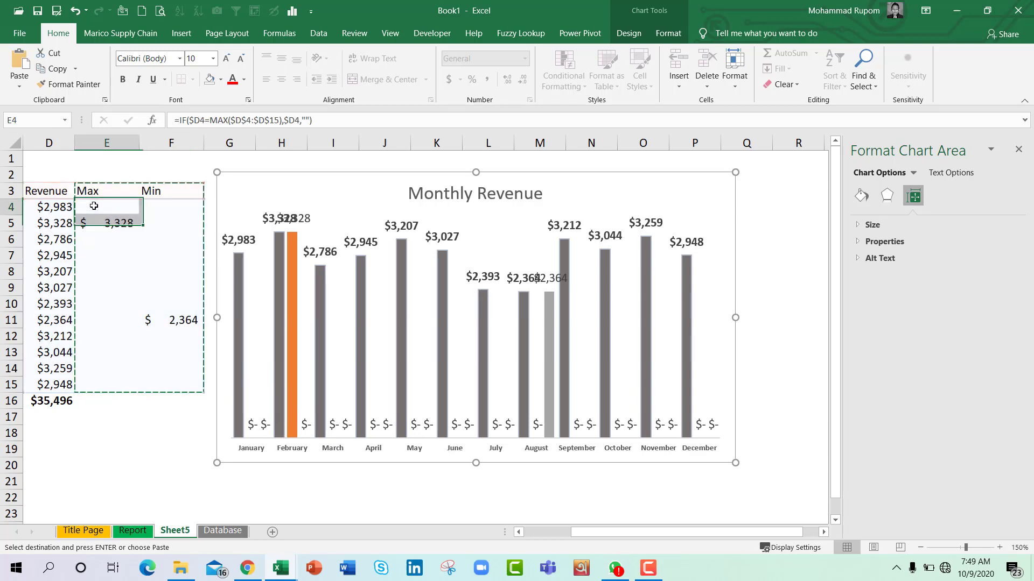
left_click(180, 208)
left_click(98, 231)
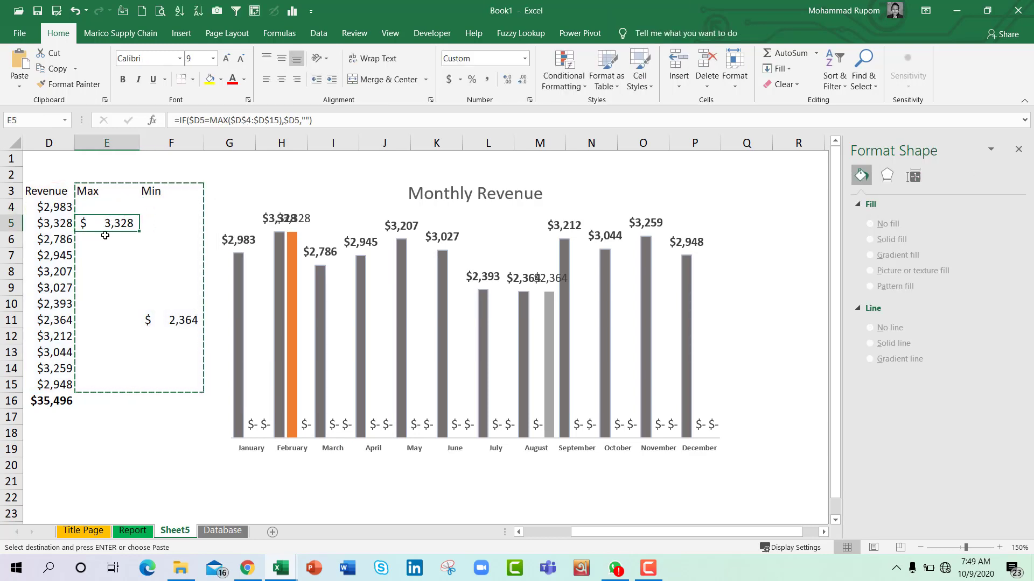
left_click(102, 241)
left_click(173, 240)
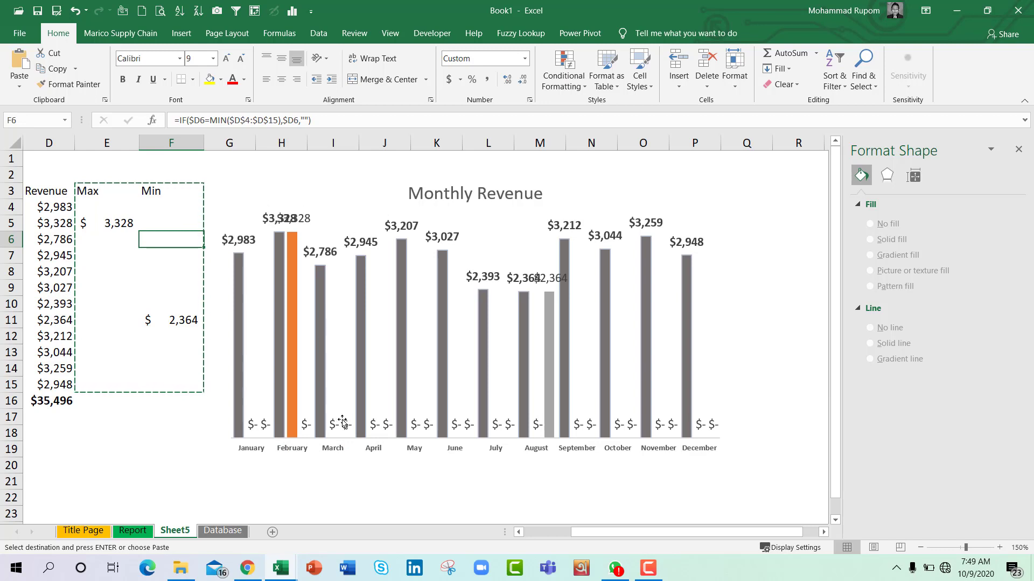
Set the series overlap of the chart's Revenue columns to 100%
left_click(239, 338)
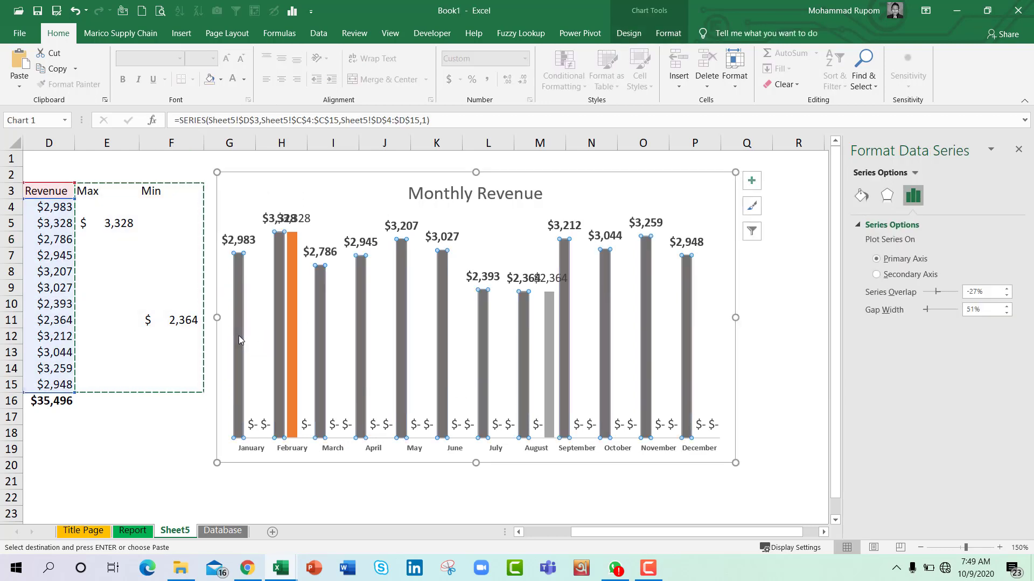
right_click(239, 338)
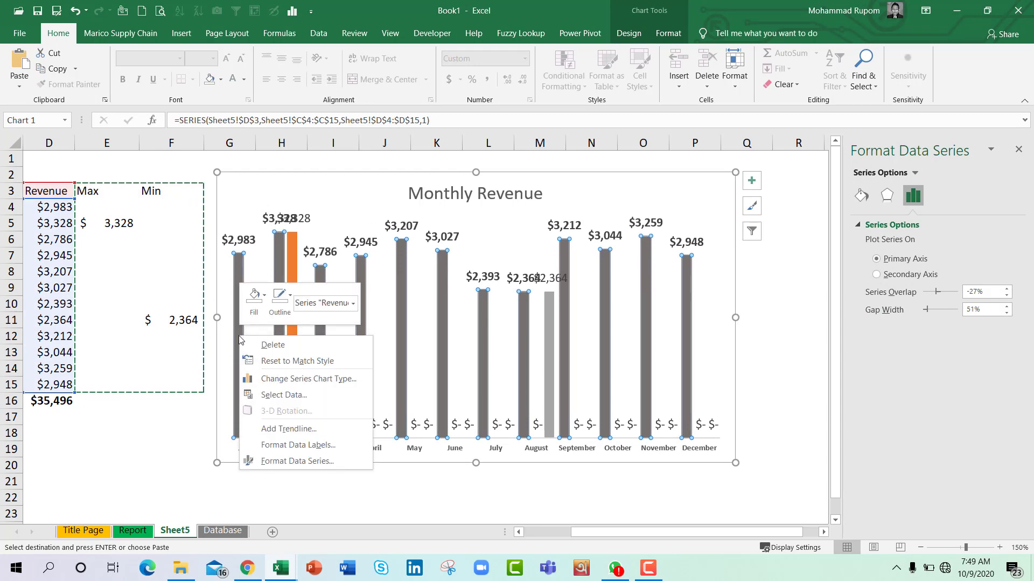
left_click(280, 462)
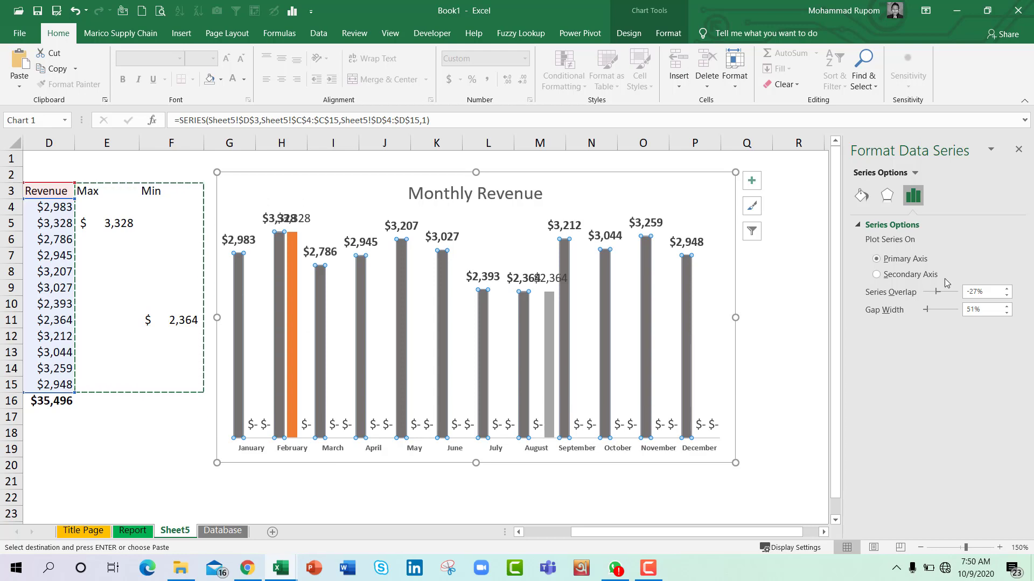
left_click(995, 294)
left_click_drag(976, 291, 964, 292)
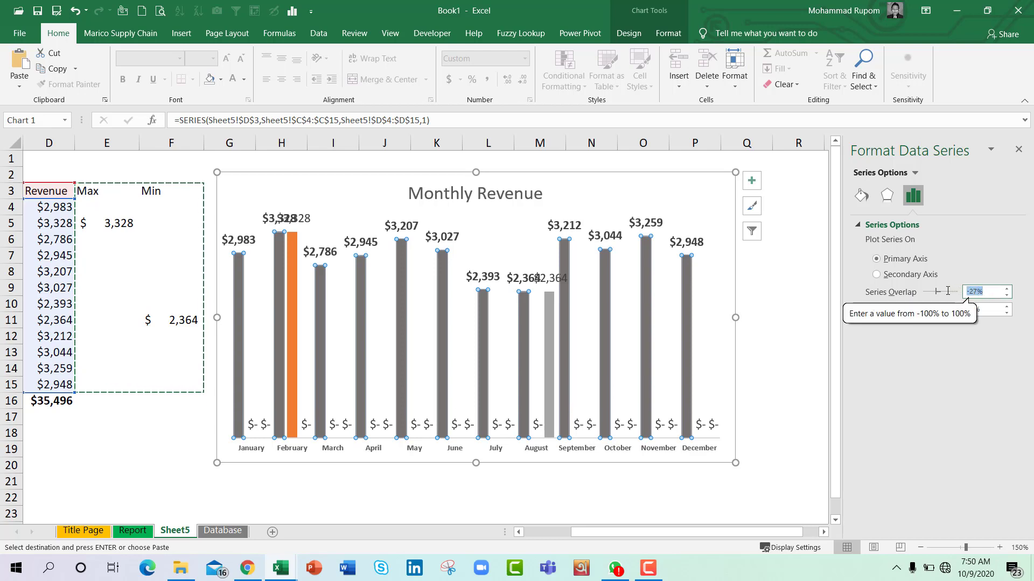
type("1")
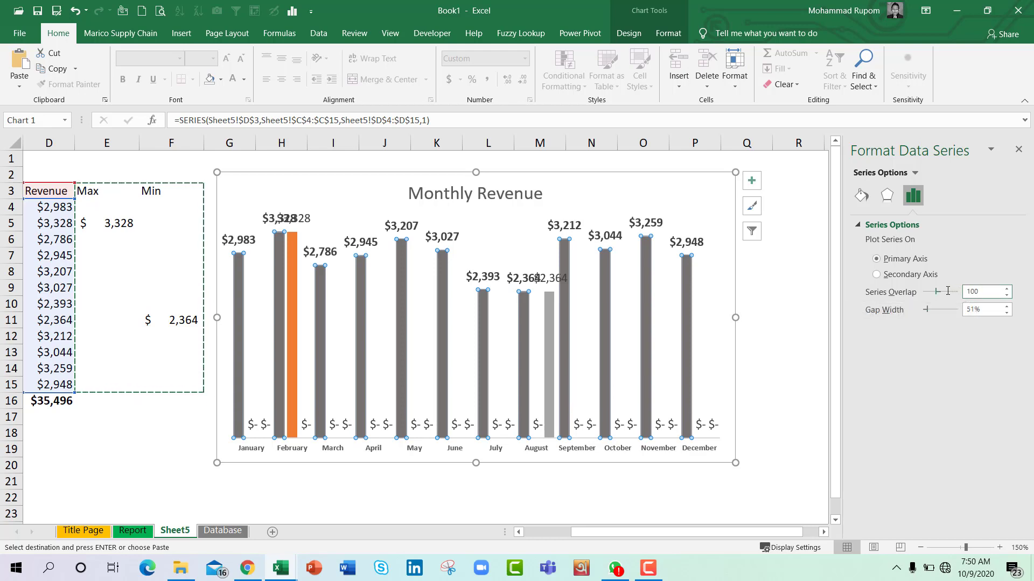
type("00")
key("Return")
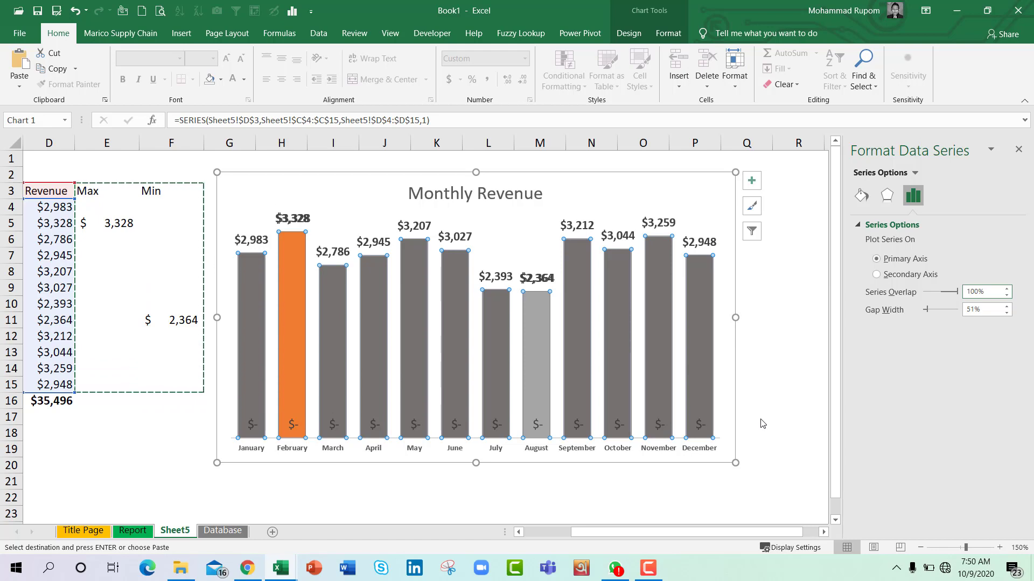
left_click(575, 172)
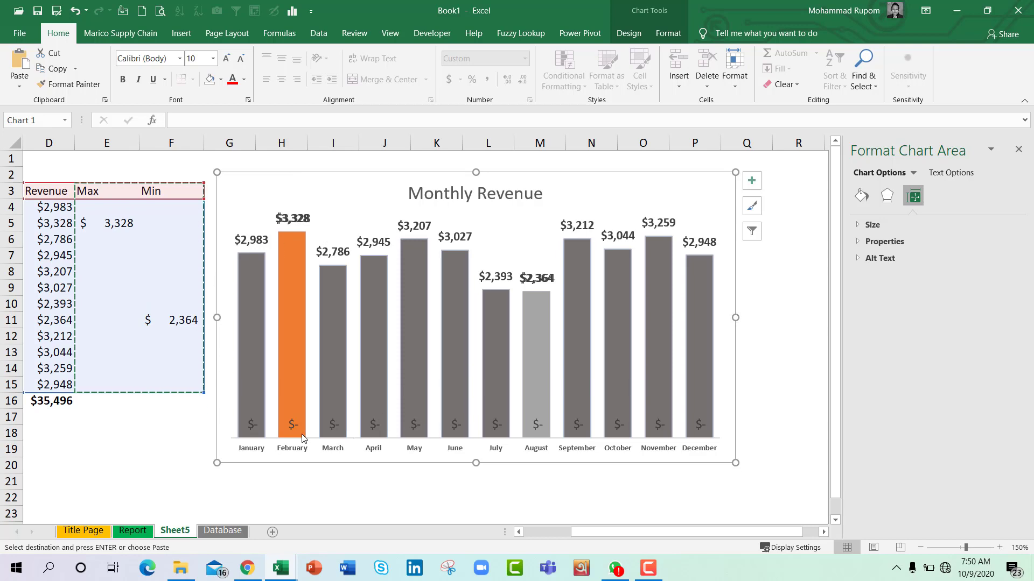
Set the number category of the Min series' data labels to Custom with type $#,##0
left_click(258, 425)
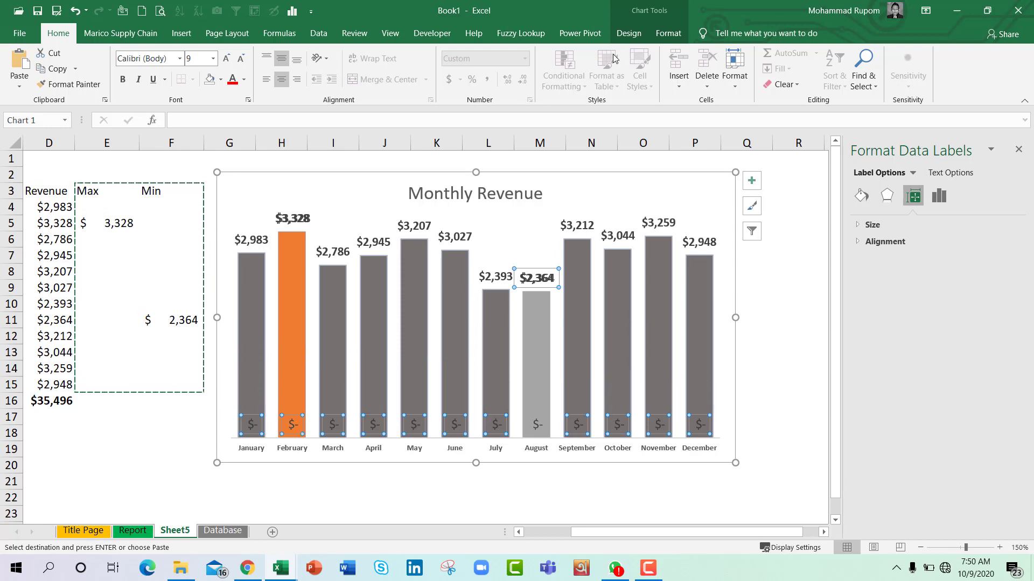
left_click(636, 36)
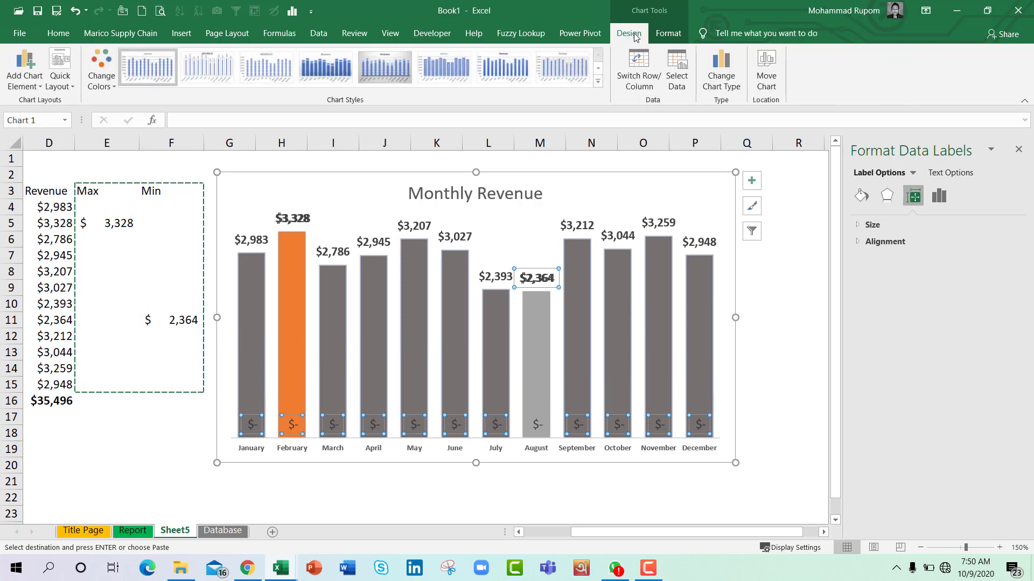
left_click(667, 36)
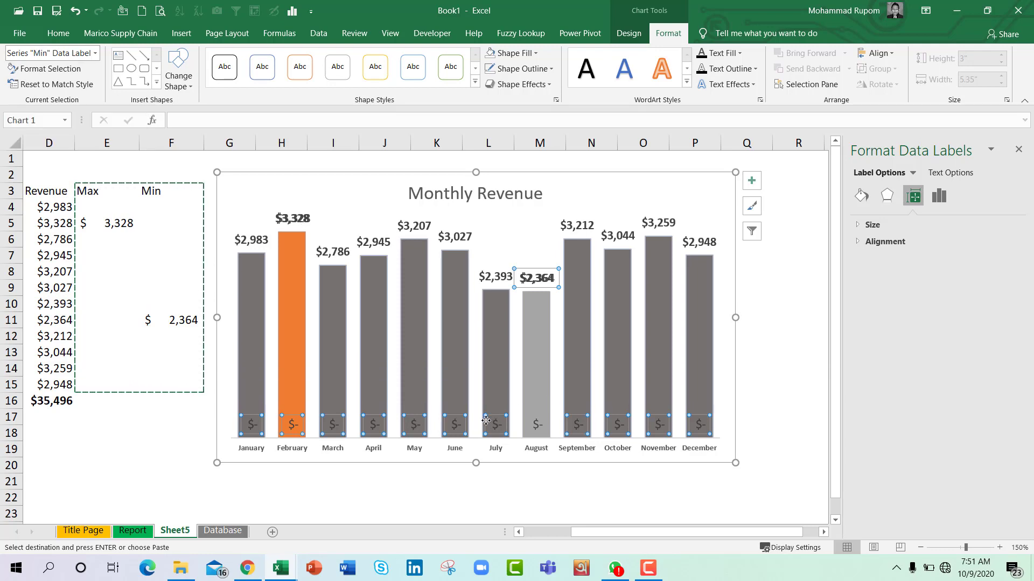
right_click(461, 429)
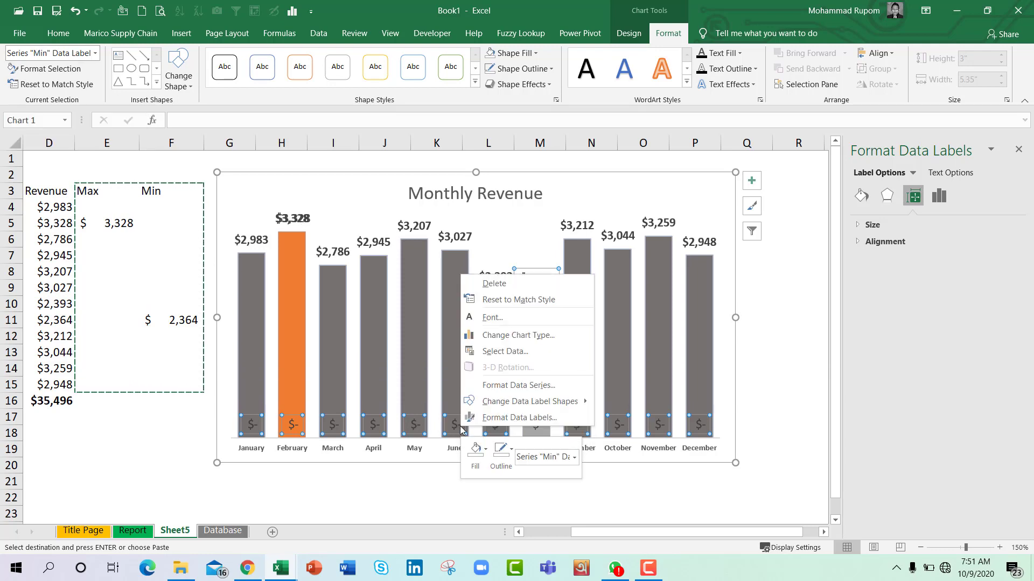
left_click(514, 418)
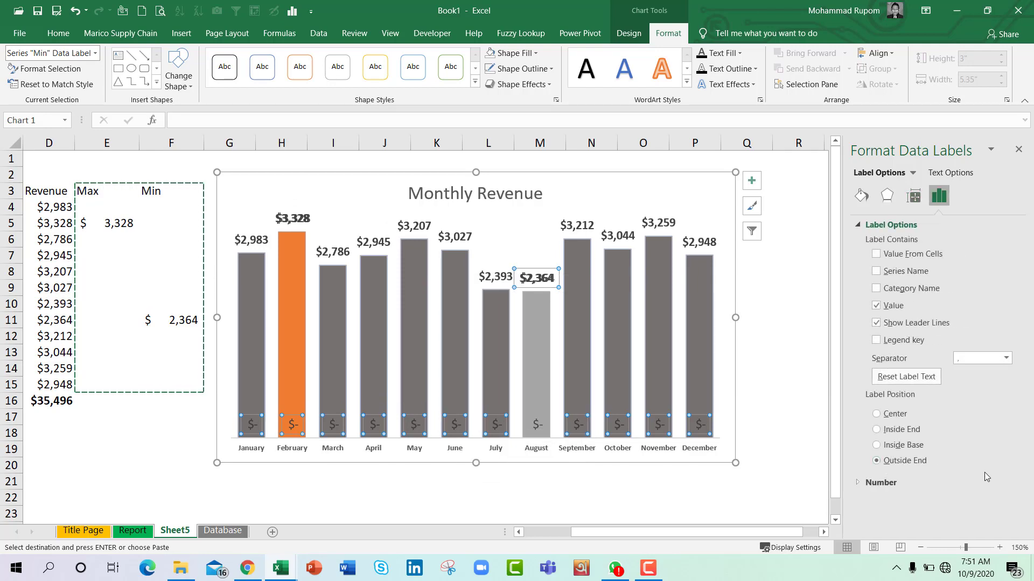
left_click(881, 483)
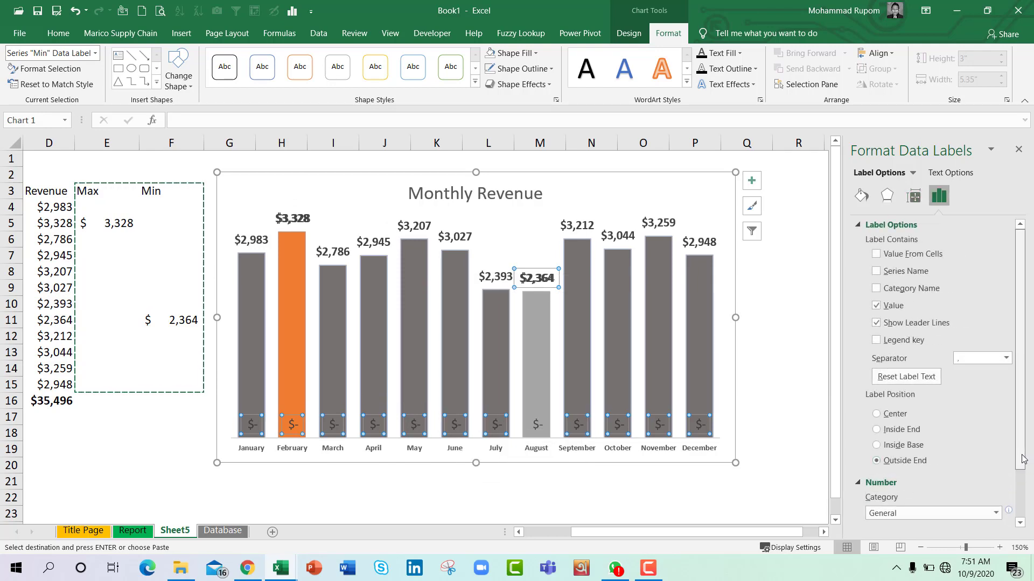
left_click(995, 452)
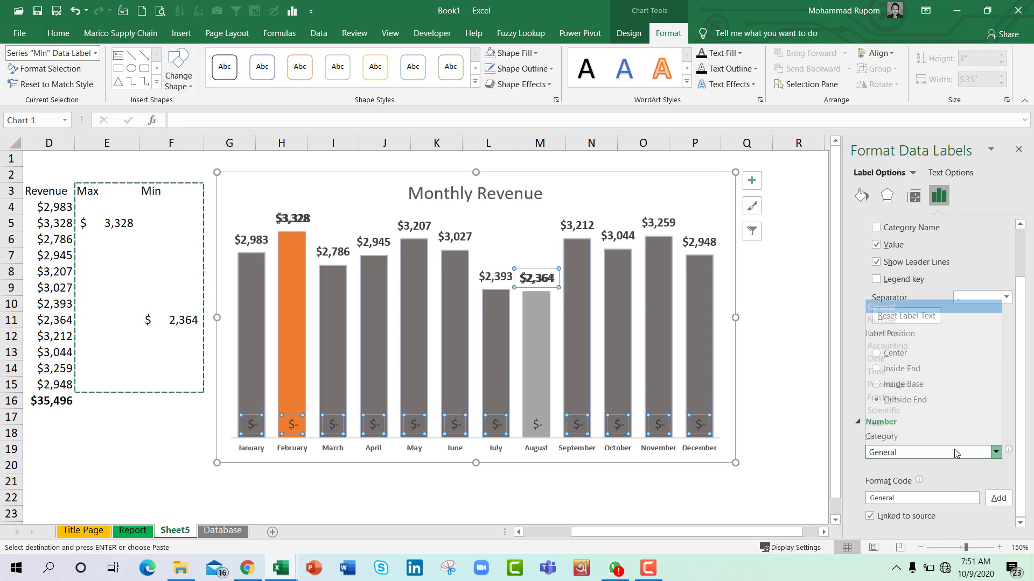
left_click(923, 437)
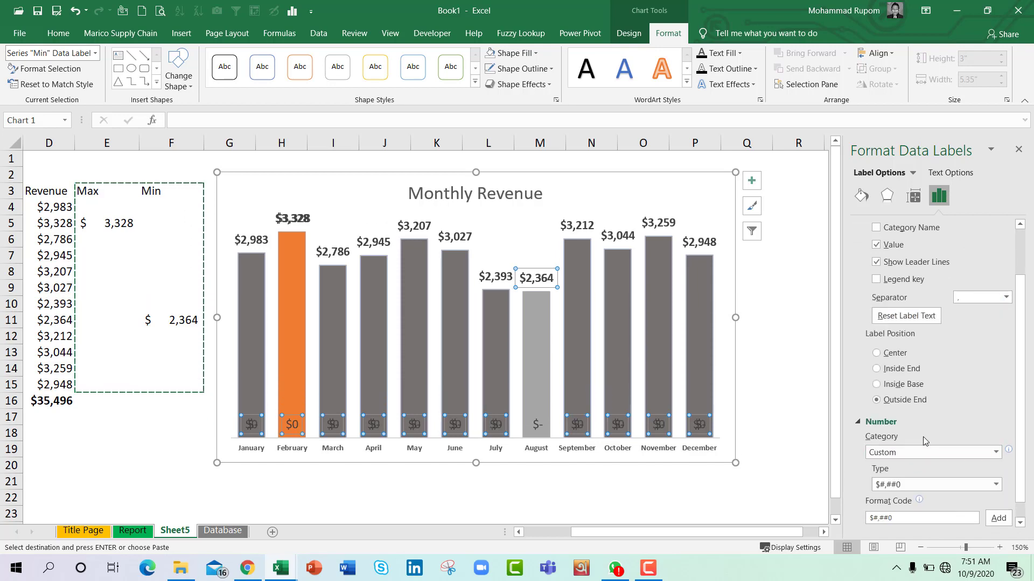
scroll(1024, 467, "down", 1)
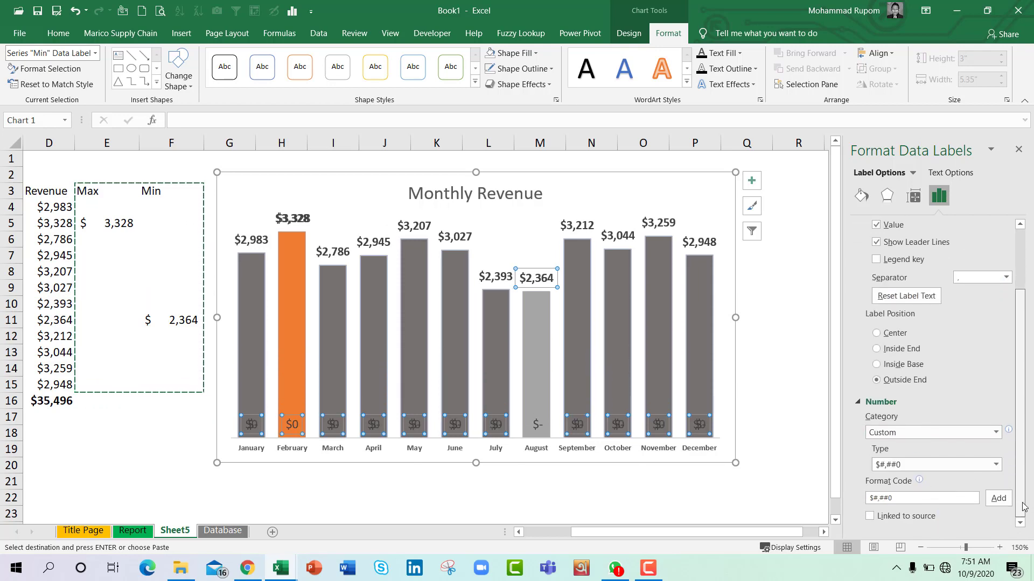
Add the format code $#,##0;;; to the Min series' data labels to hide their zero values
left_click(897, 497)
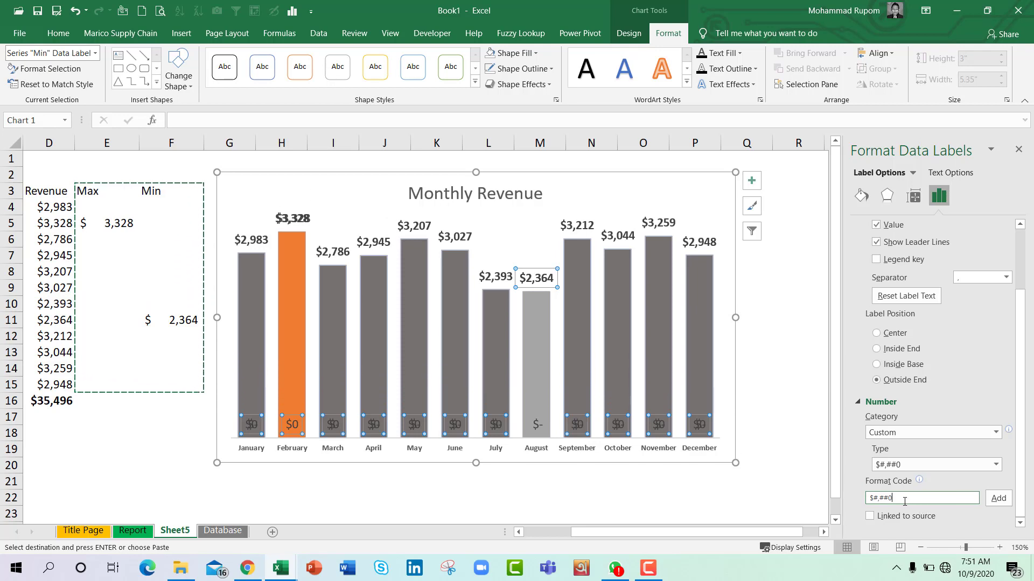
left_click_drag(894, 499, 849, 502)
left_click(902, 498)
left_click(999, 500)
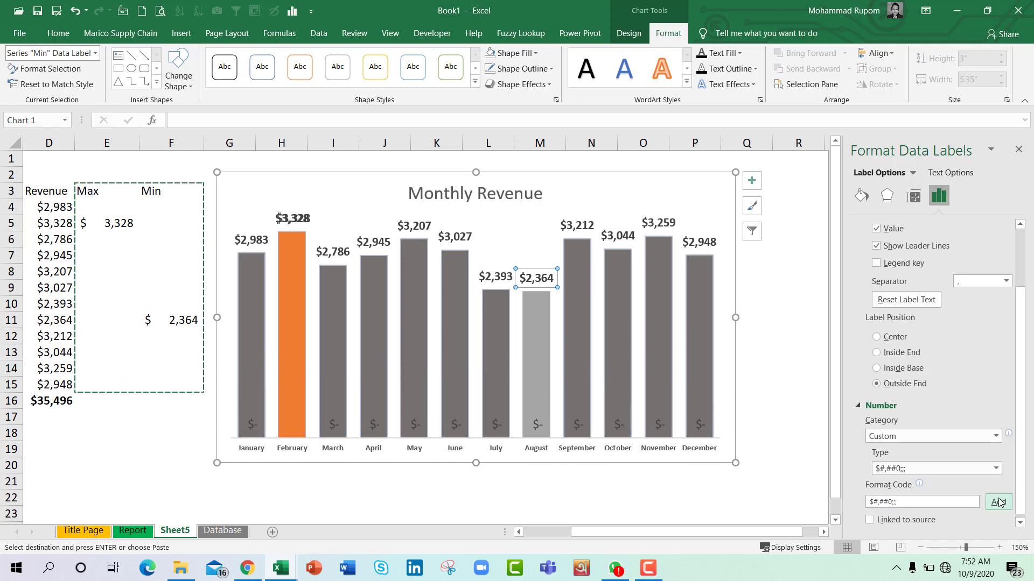
Give the Max series' data labels a Custom number format with the code $#,##0;;; to hide their zero values
left_click(247, 427)
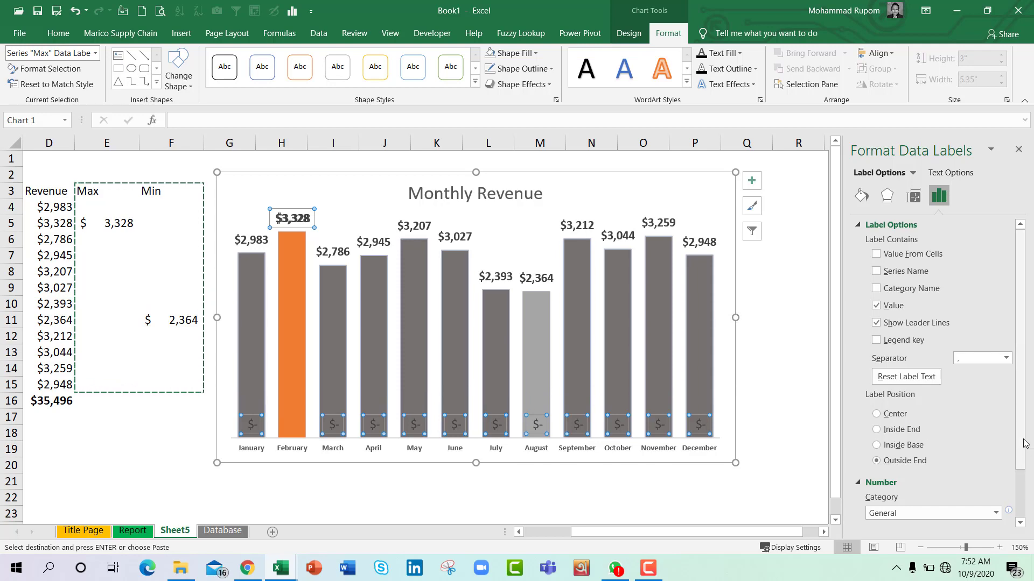
scroll(951, 471, "down", 2)
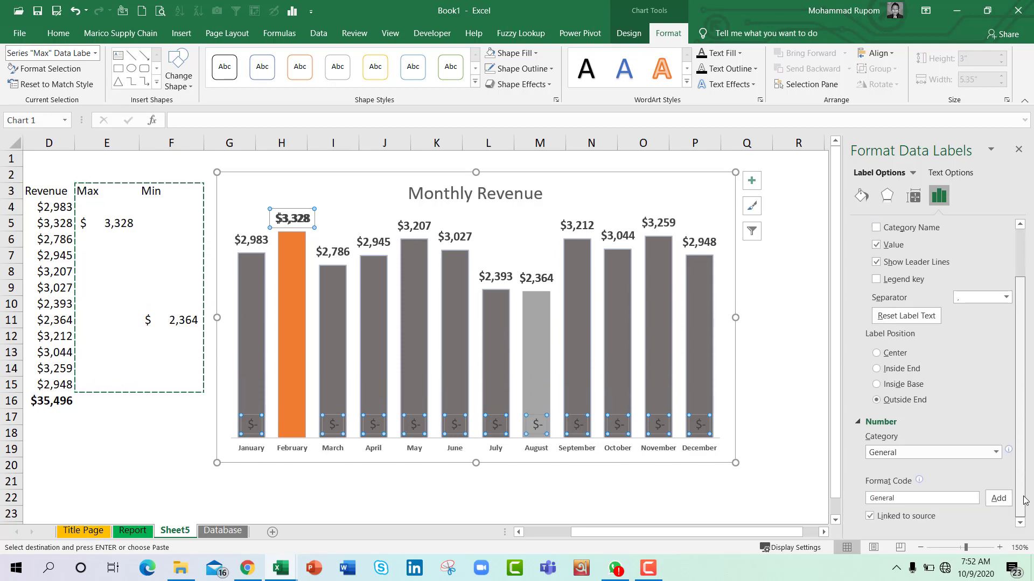
left_click(951, 451)
left_click(921, 440)
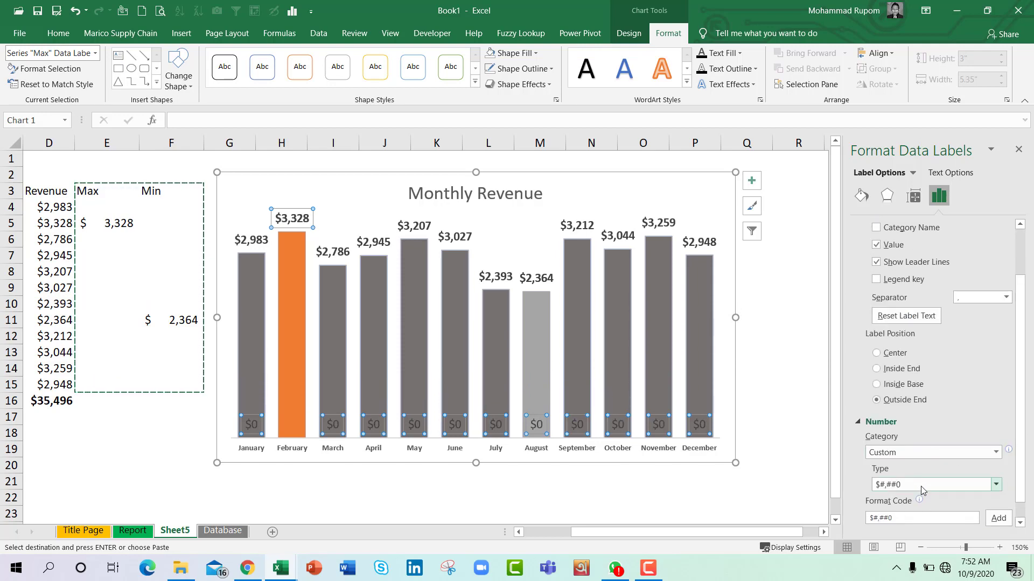
left_click(910, 521)
left_click(1003, 519)
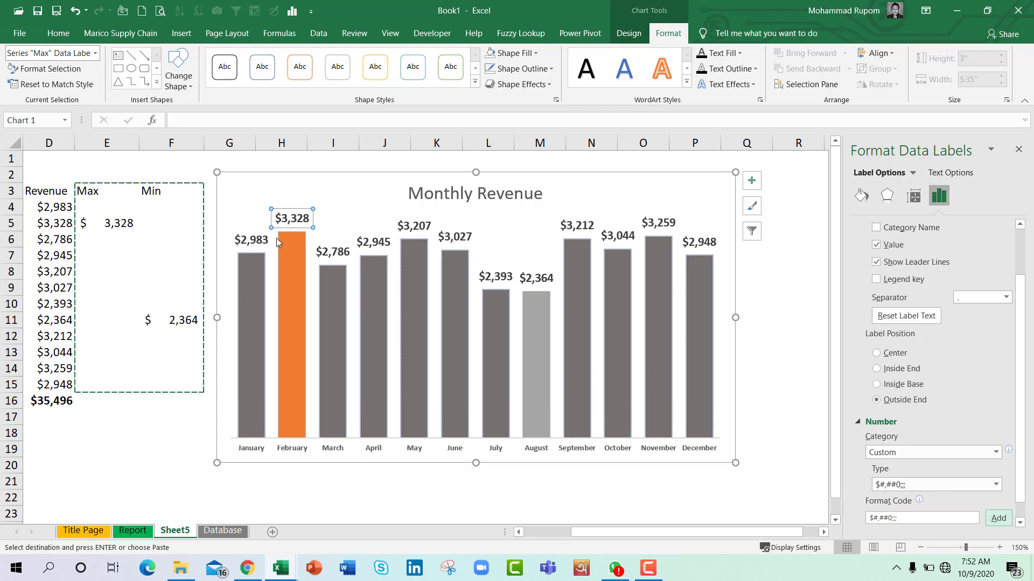
left_click(784, 331)
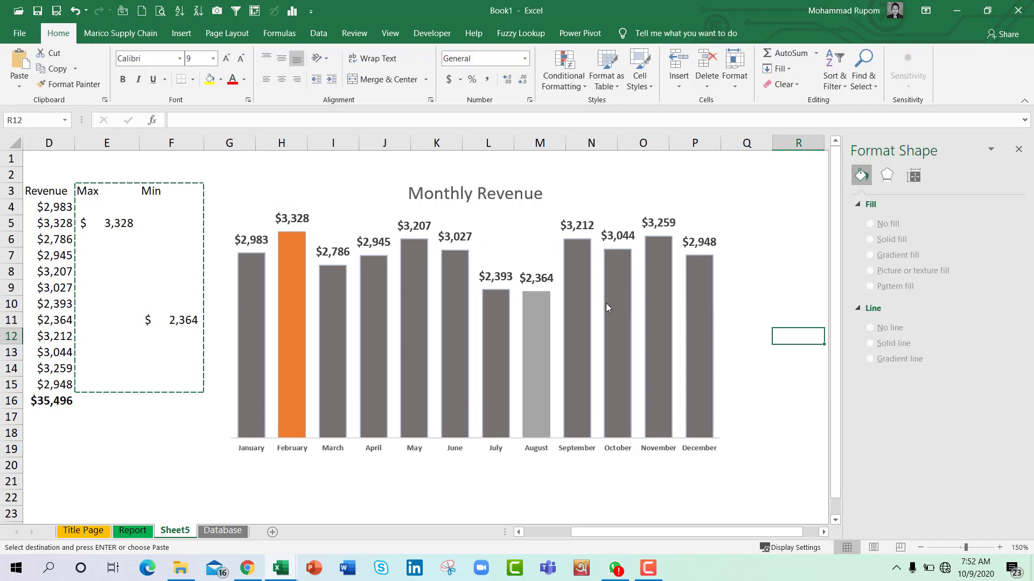
Insert slicers for the Year and FlightType fields of the revenue PivotTable
mouse_move(607, 307)
left_click_drag(609, 532, 565, 530)
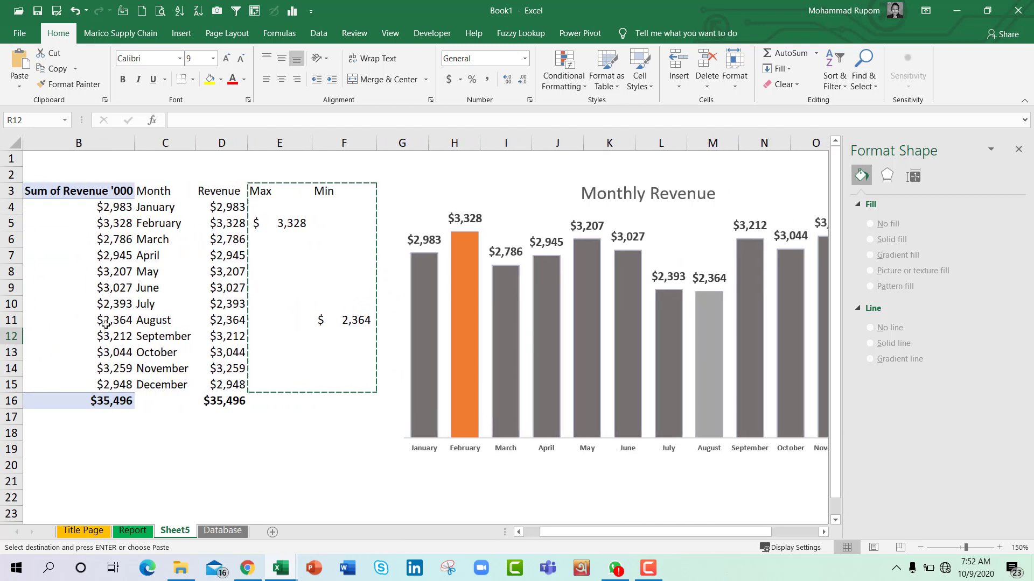
left_click(106, 323)
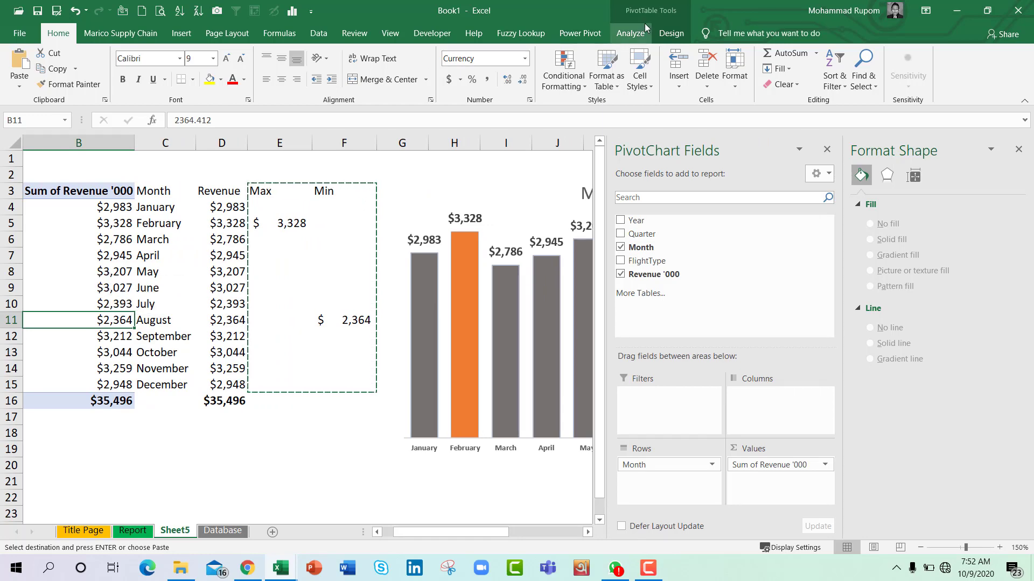
left_click(630, 34)
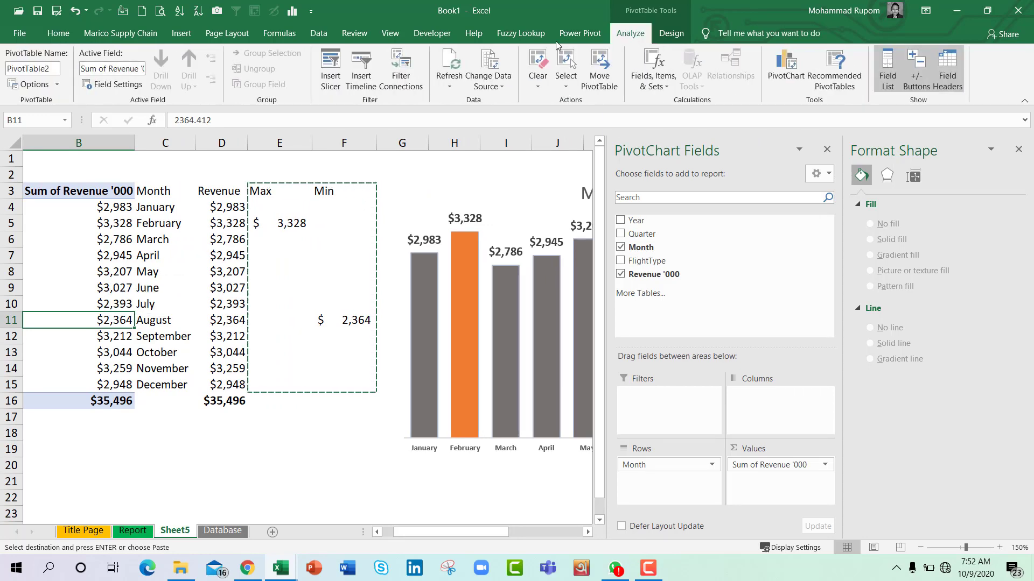
left_click(331, 69)
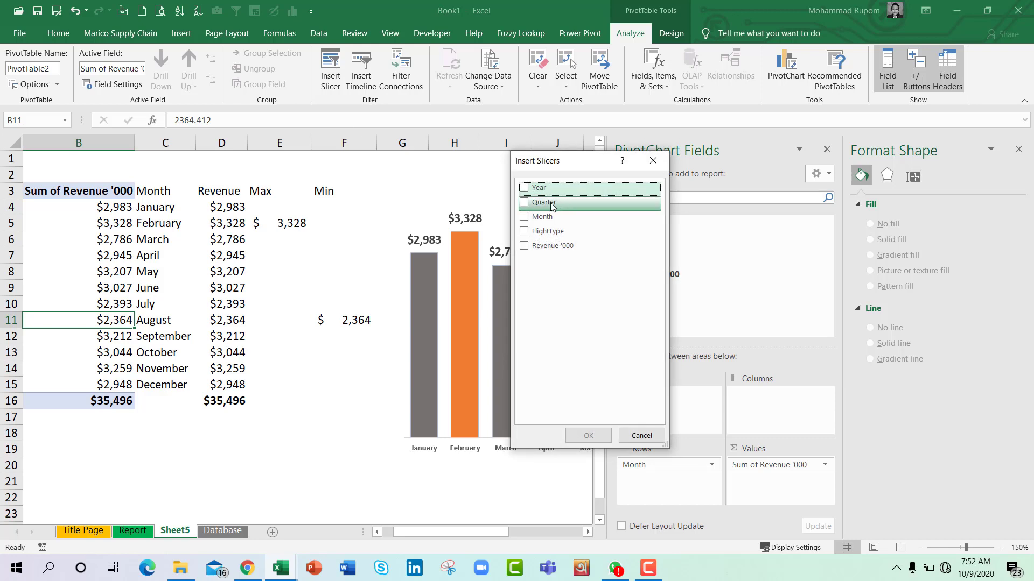
left_click(525, 188)
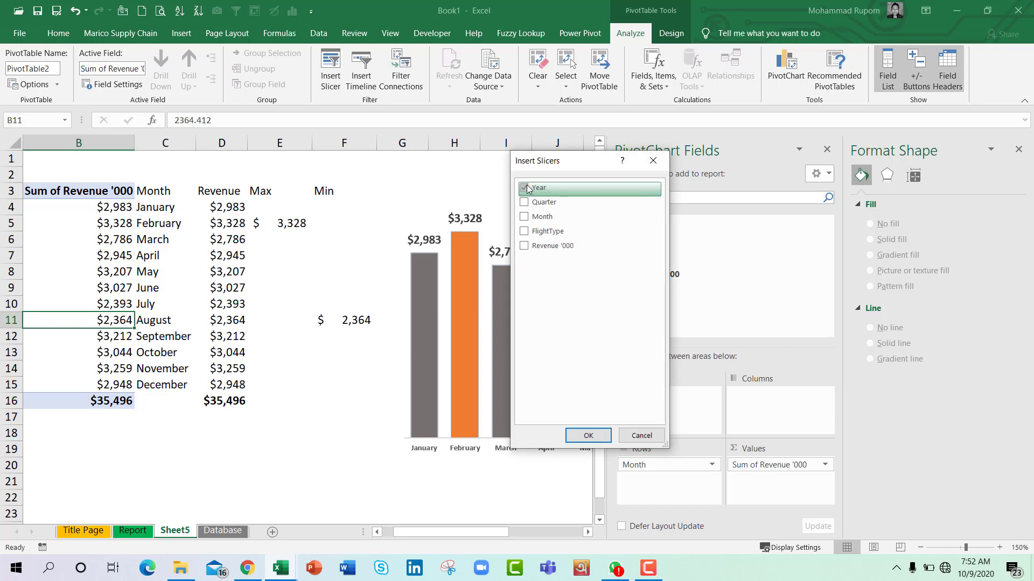
left_click(525, 235)
left_click(589, 435)
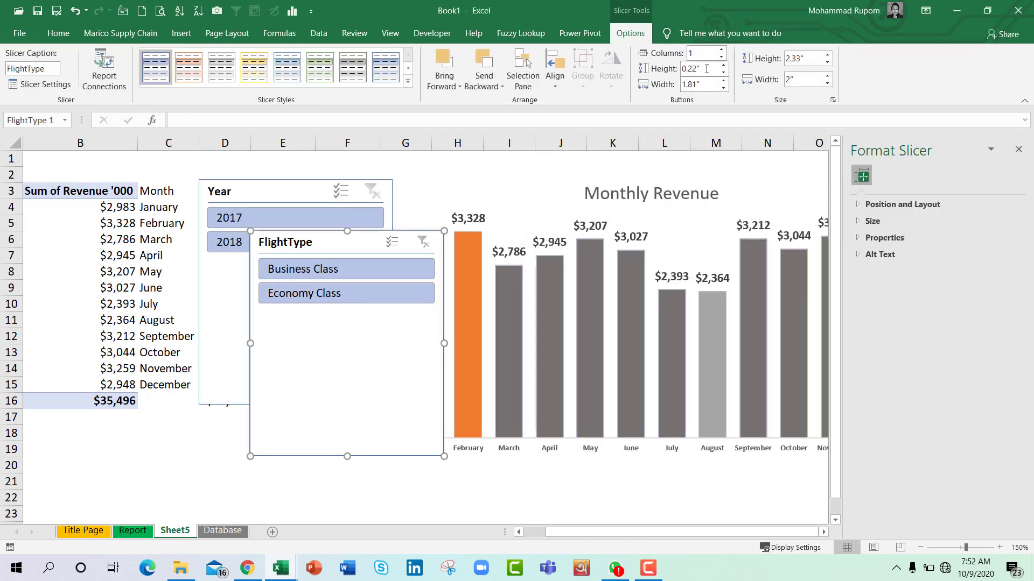
Arrange the FlightType slicer in 2 columns, shrink its height to about 0.61" and place it below the chart
double_click(702, 53)
type("2")
key("Return")
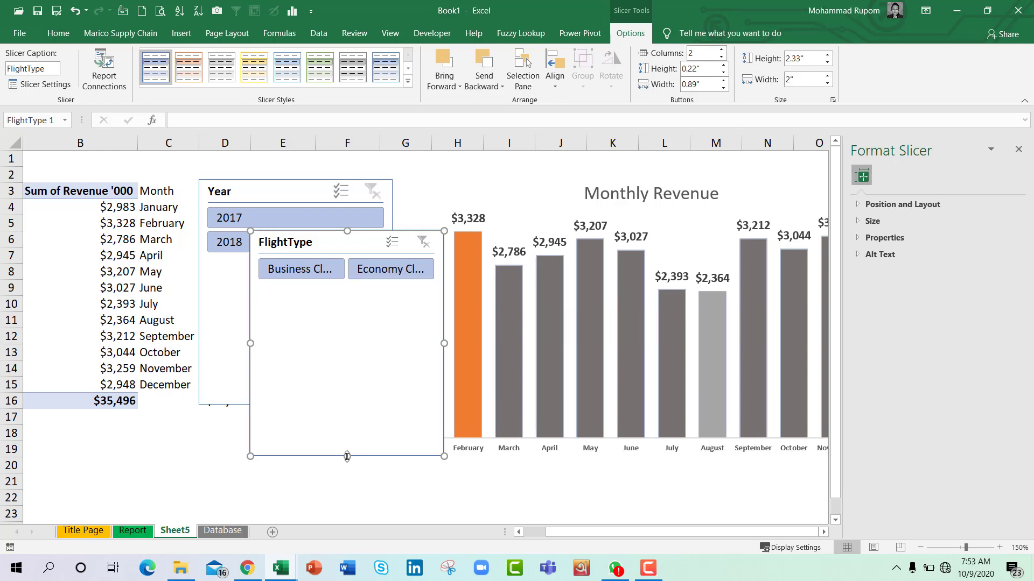
left_click_drag(345, 461, 347, 291)
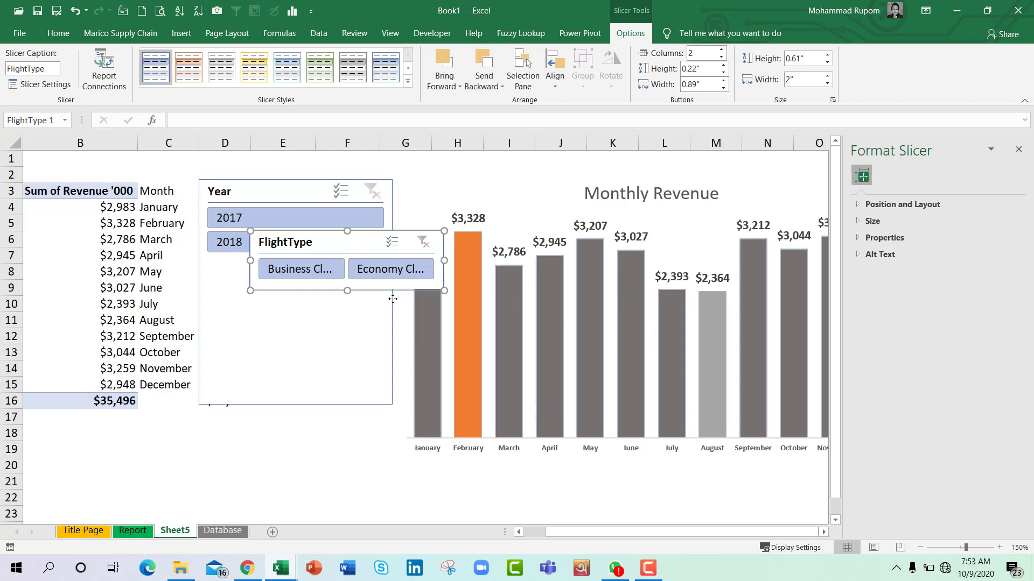
left_click_drag(355, 253, 608, 492)
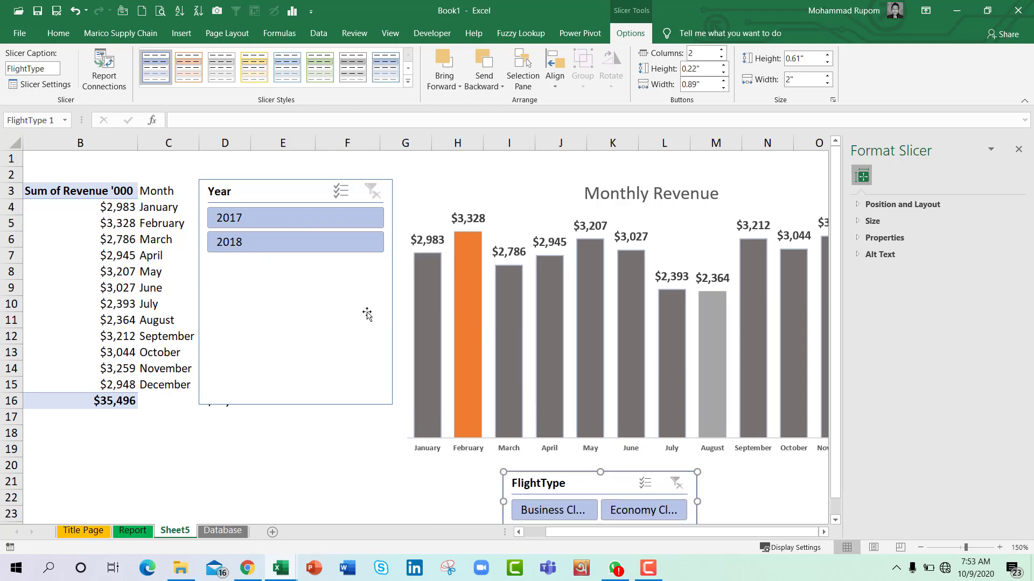
Arrange the Year slicer's buttons in 2 columns and shrink its height to about 0.56"
left_click(309, 195)
left_click(708, 53)
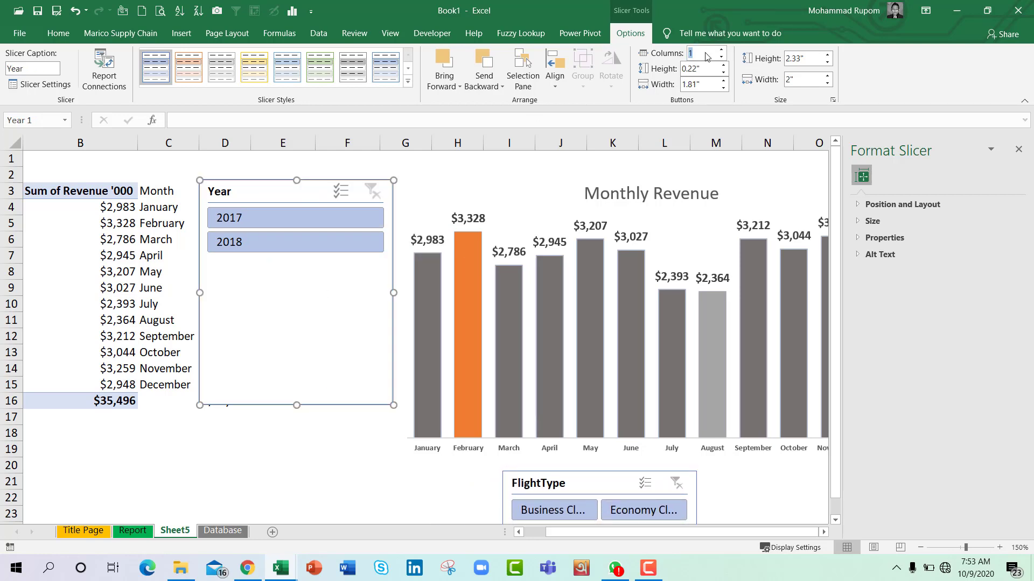
type("2")
key("Return")
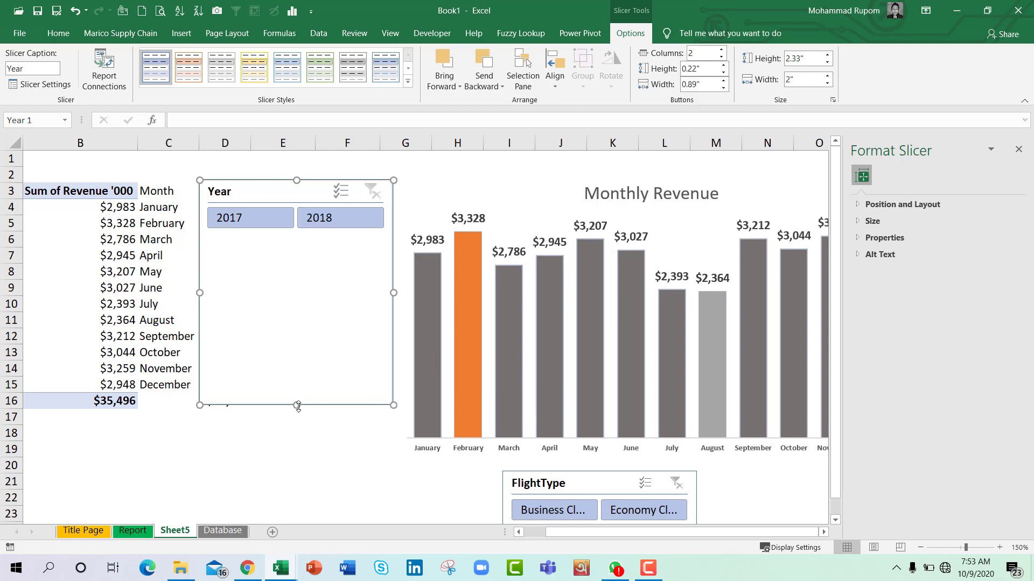
left_click_drag(298, 407, 298, 235)
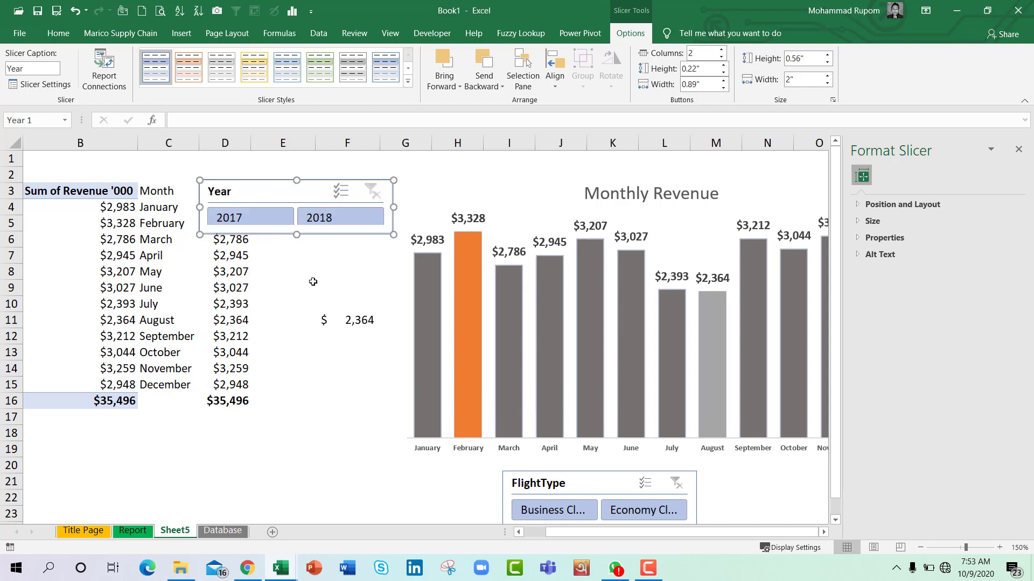
Move the Year and FlightType slicers side by side directly below the chart, with Year under January to May
left_click(823, 533)
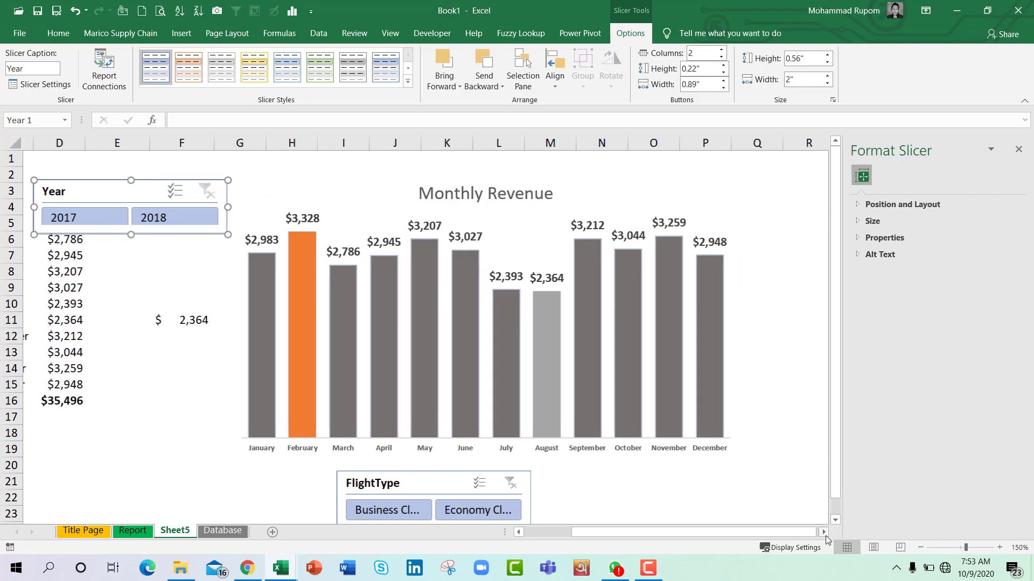
left_click(825, 533)
left_click_drag(368, 490, 566, 473)
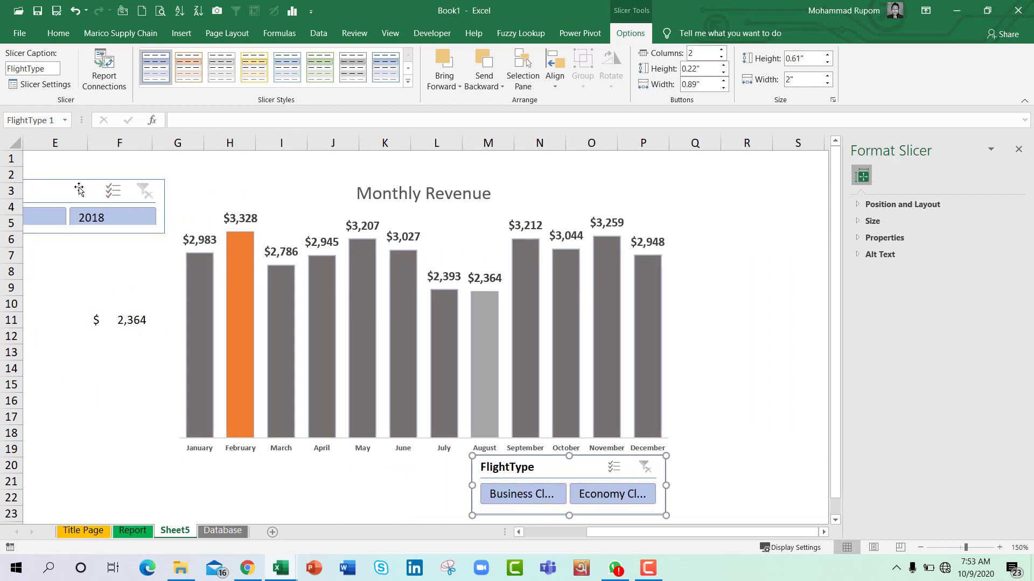
left_click_drag(79, 187, 289, 466)
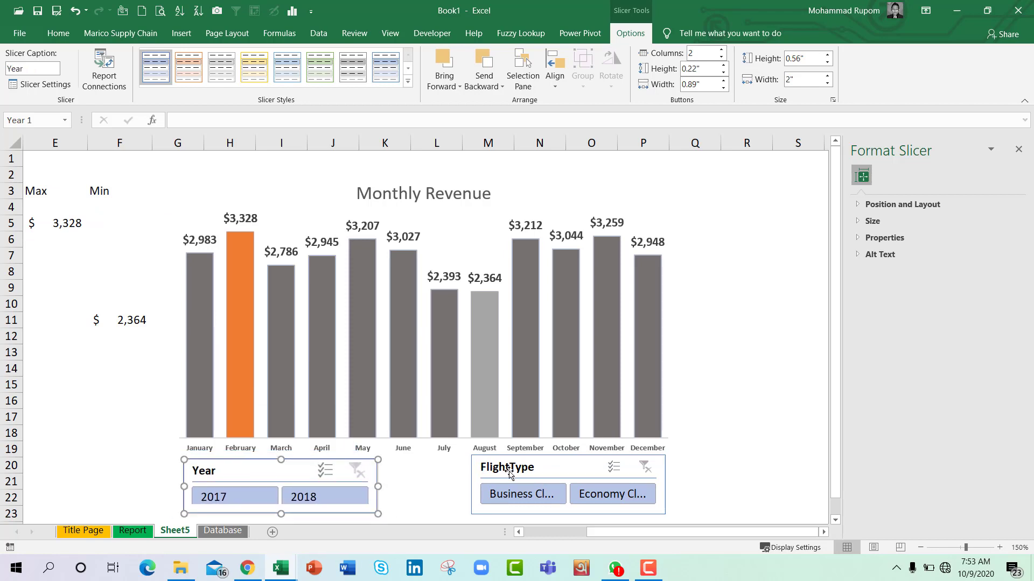
Clear the slicer captions of both the Year and FlightType slicers
left_click(29, 69)
key("BackSpace")
key("Return")
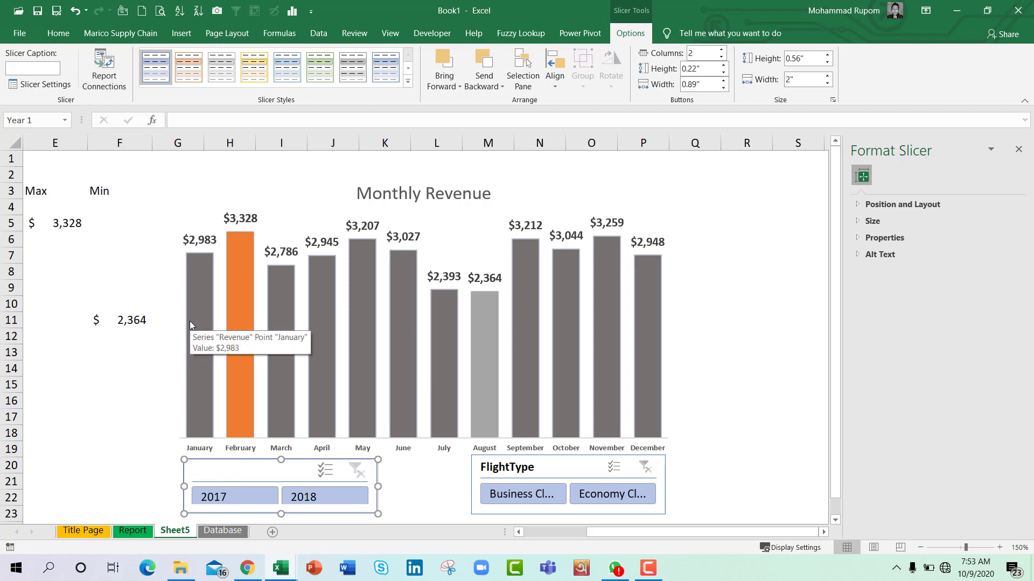
left_click(501, 467)
left_click(49, 71)
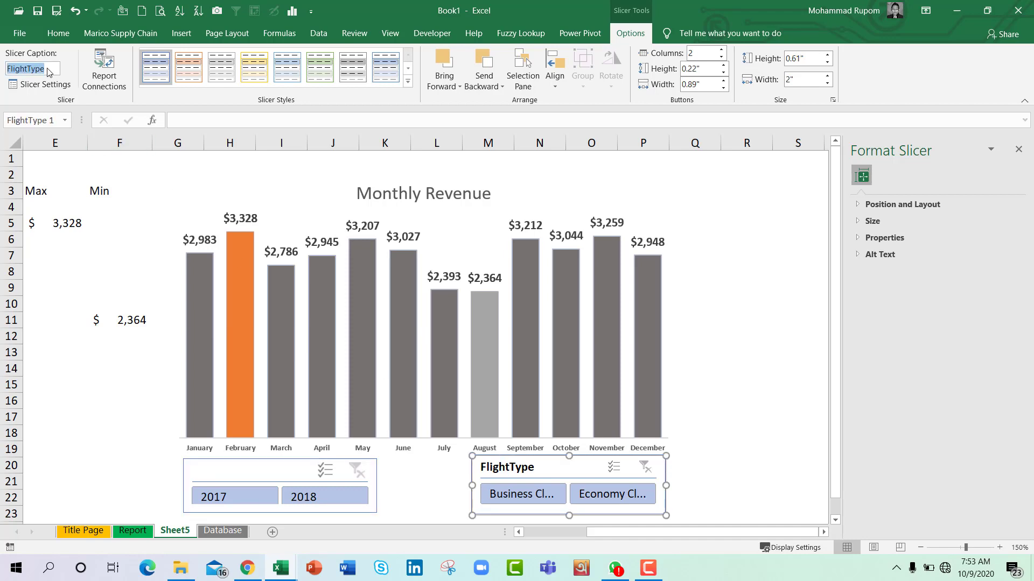
key("BackSpace")
Send both slicers to the back together and nudge them up closer to the chart's month labels
left_click(233, 475)
left_click(503, 467, "ctrl")
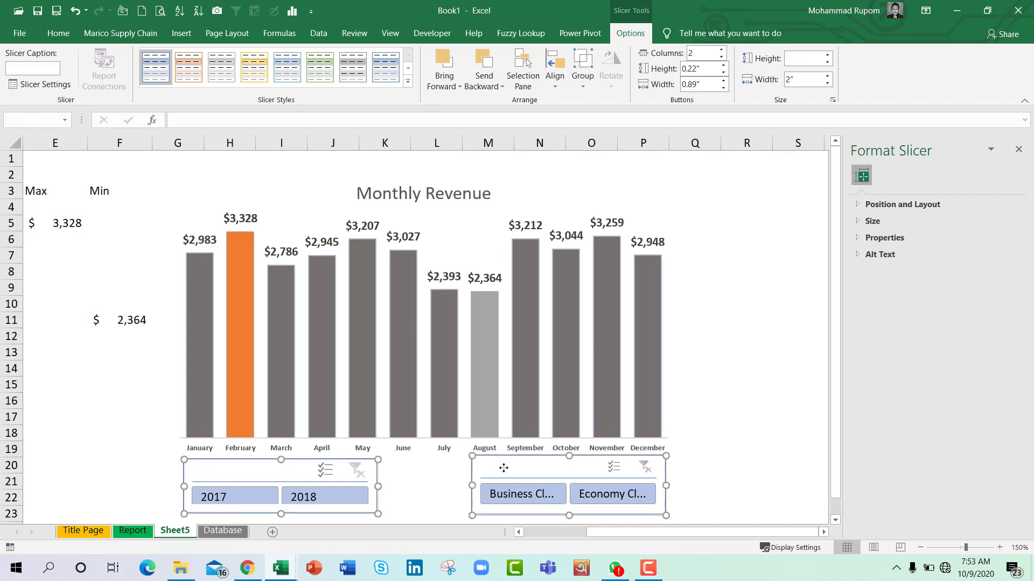
right_click(503, 468)
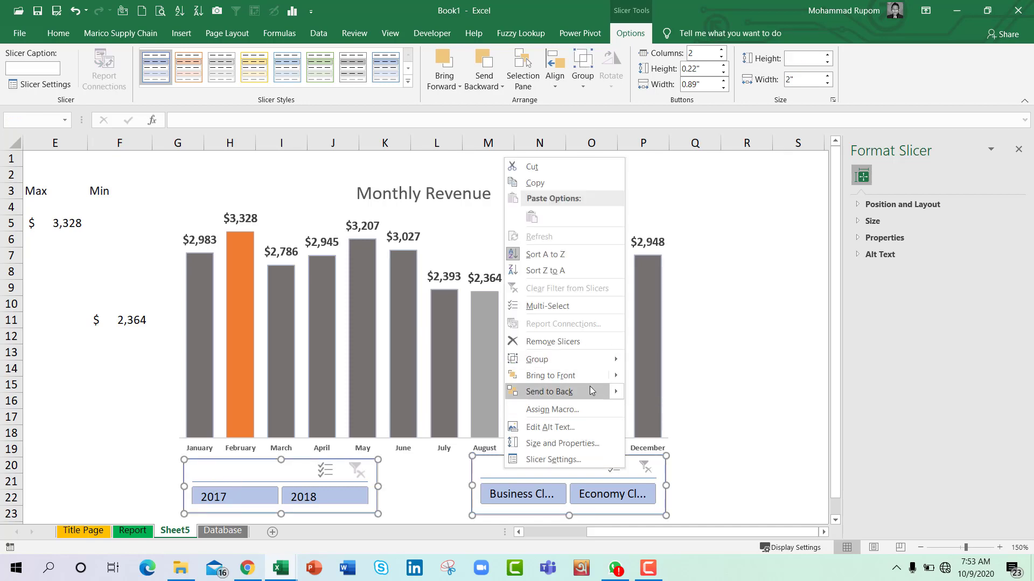
left_click(589, 388)
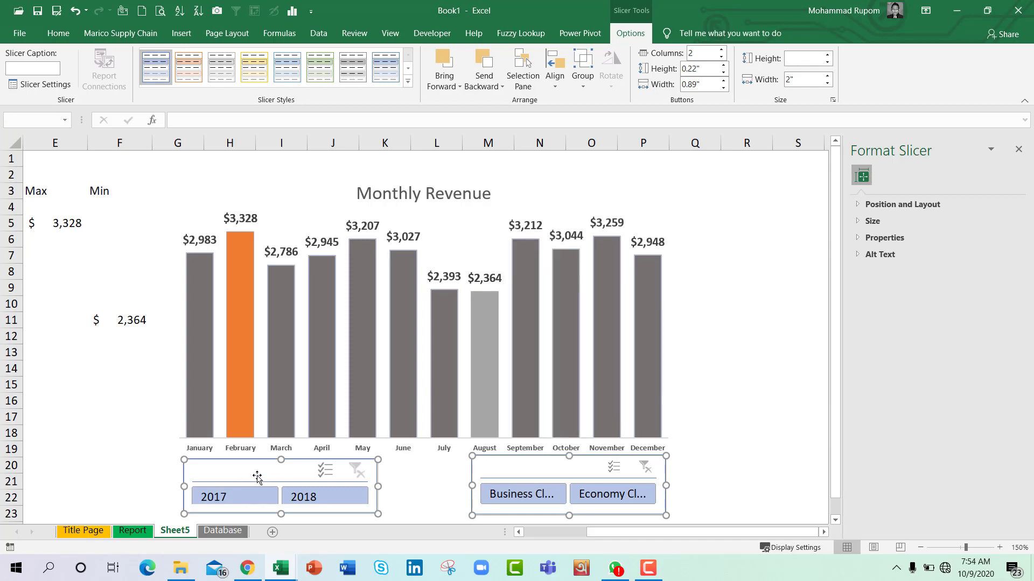
left_click_drag(257, 476, 251, 450)
left_click(798, 480)
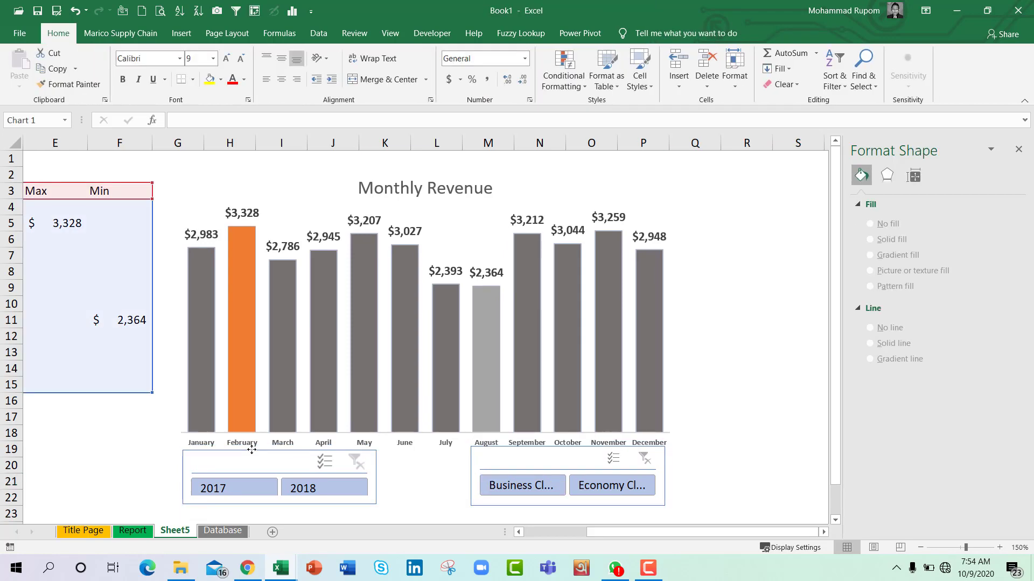
left_click(765, 395)
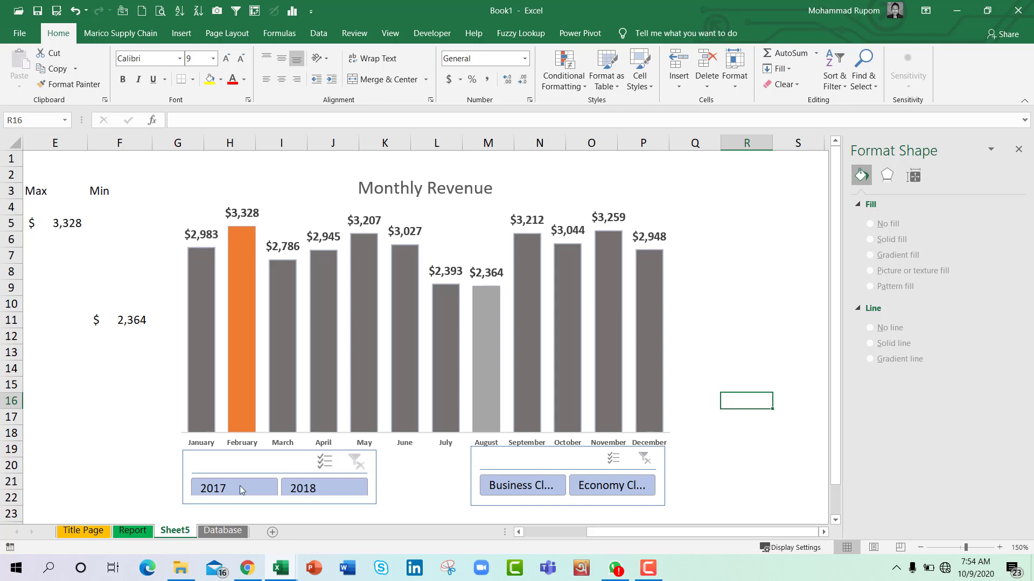
Try the slicers on the chart: filter to 2017, switch to 2018, and within 2018 to business class and finally economy class
left_click(213, 493)
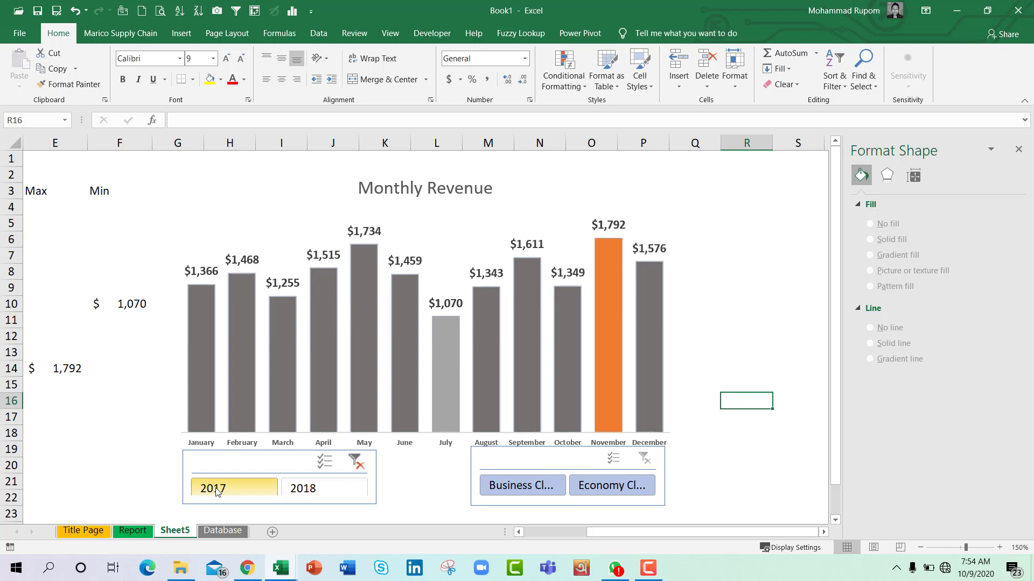
left_click(325, 490)
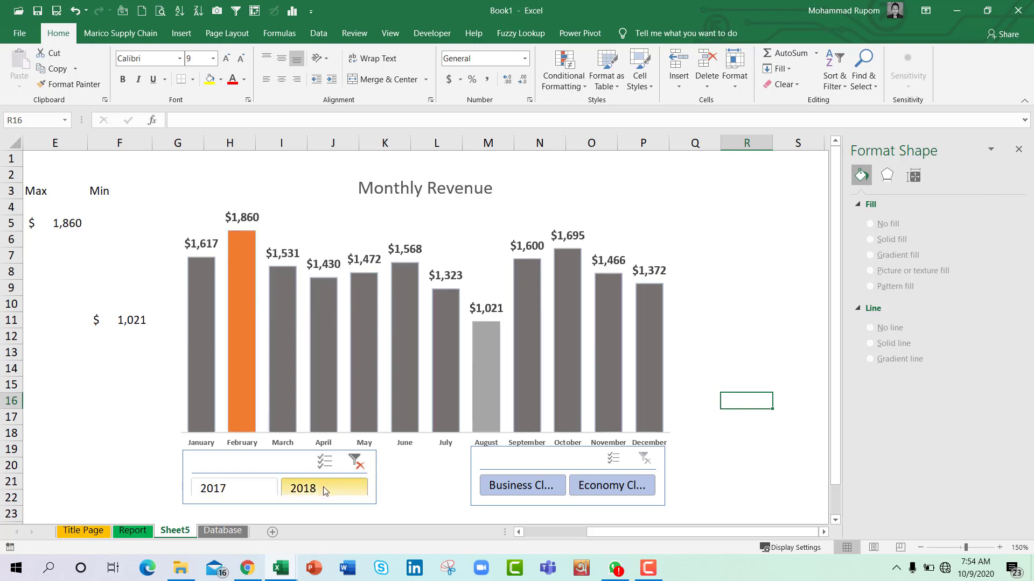
left_click(532, 488)
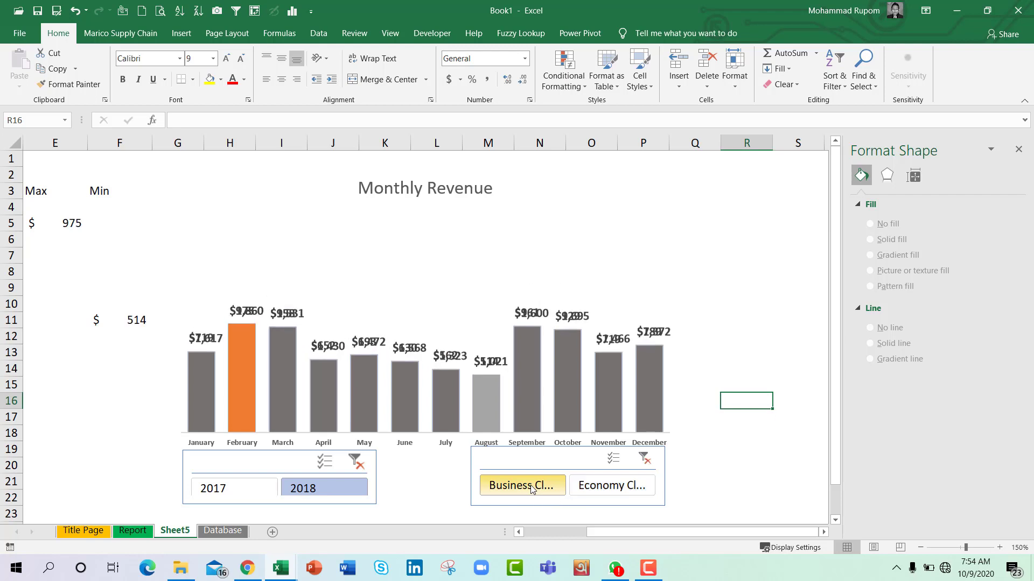
left_click(635, 488)
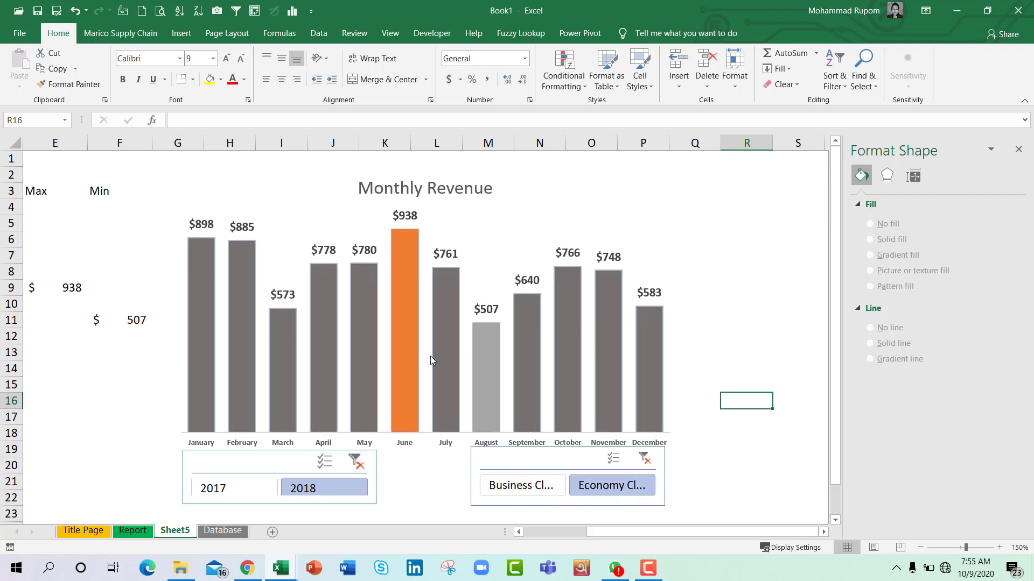
Fill the Max series column with standard green
mouse_move(418, 287)
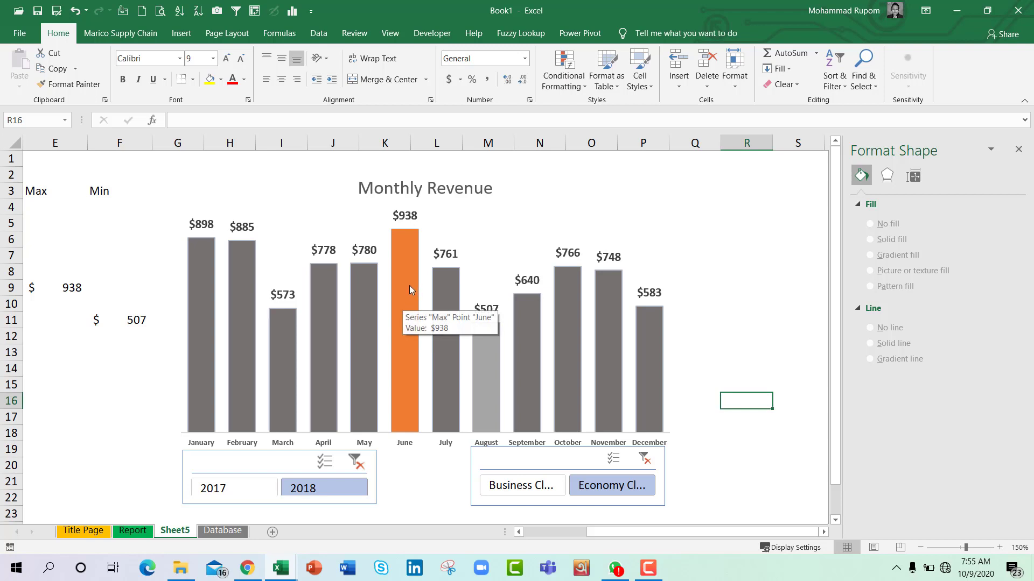
left_click(409, 287)
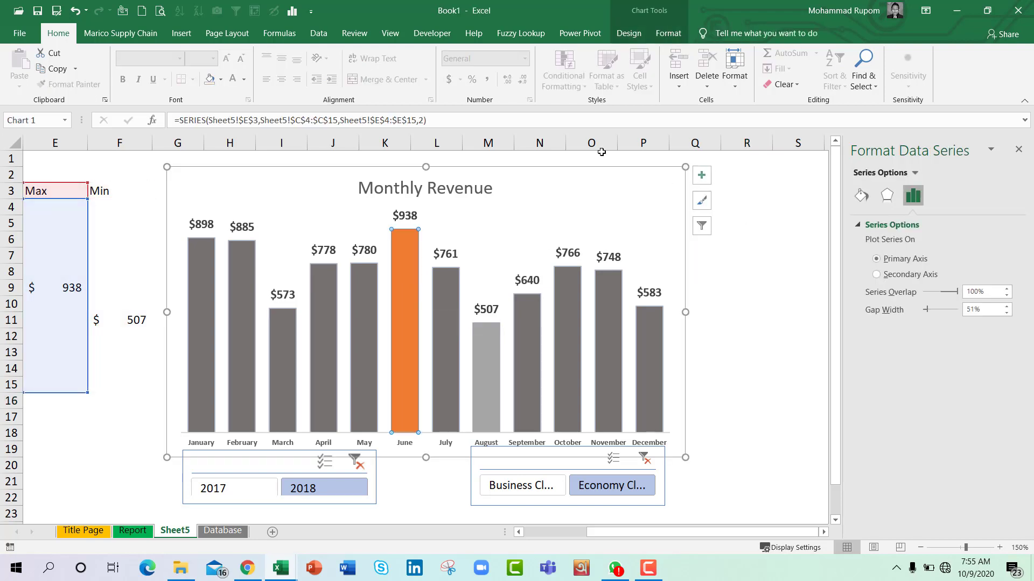
left_click(653, 35)
left_click(536, 53)
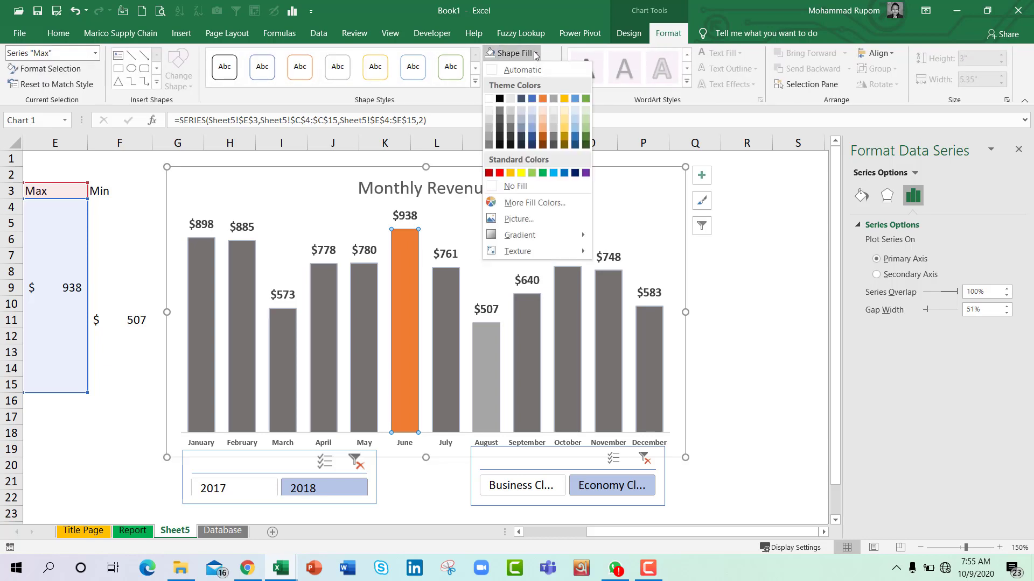
left_click(542, 173)
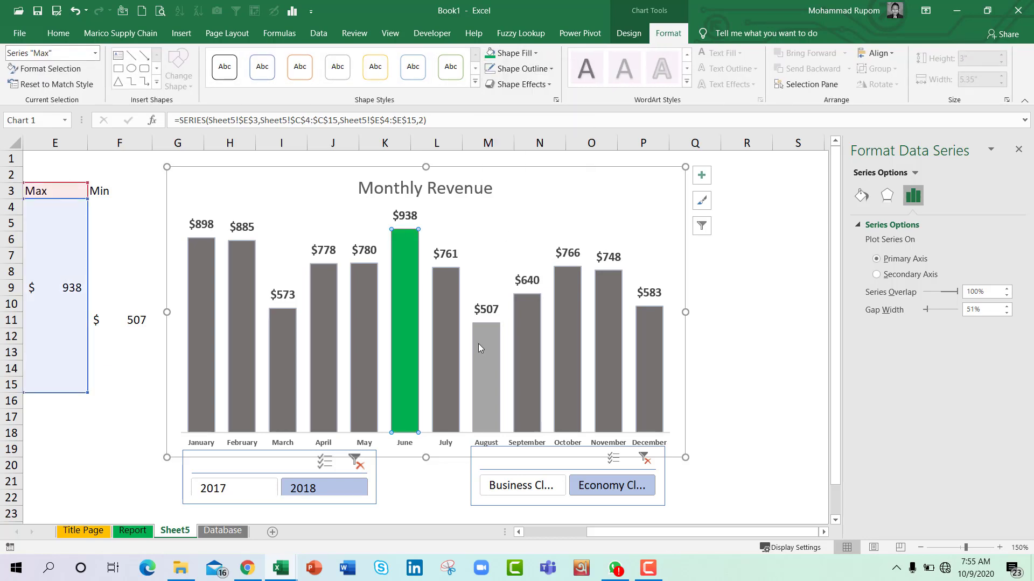
Fill the Min series column with standard red
left_click(484, 355)
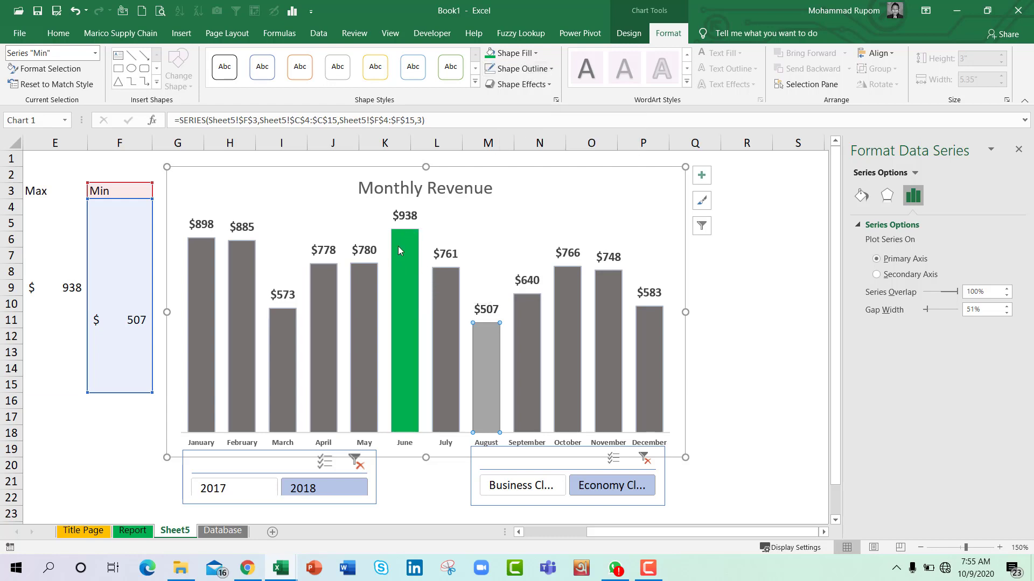
mouse_move(405, 245)
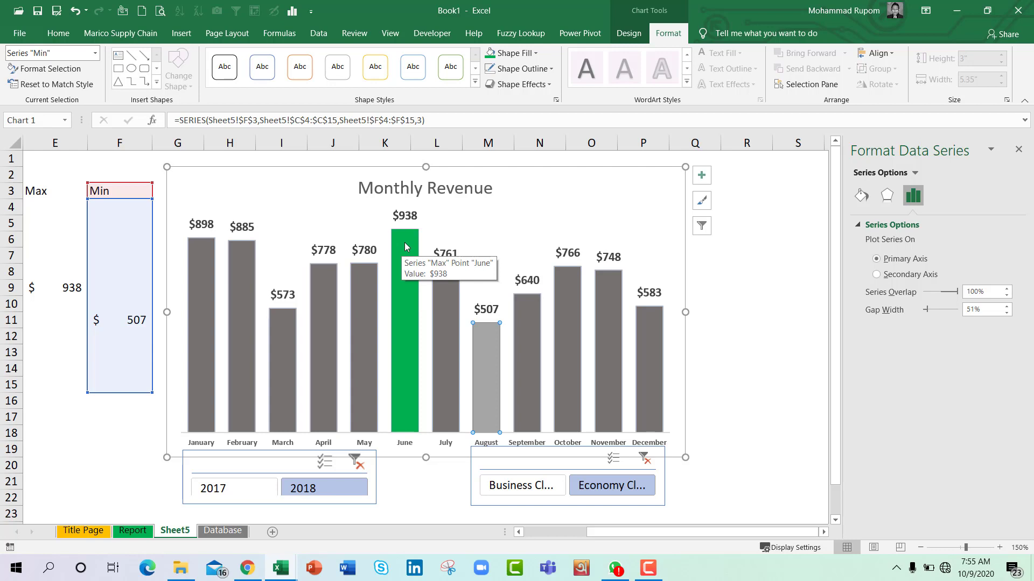
left_click(549, 70)
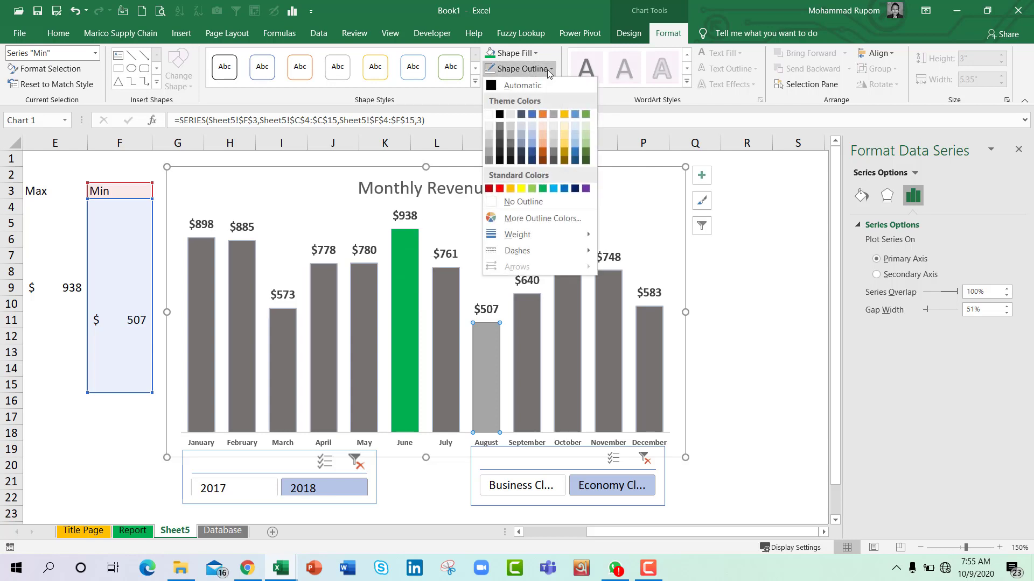
left_click(549, 70)
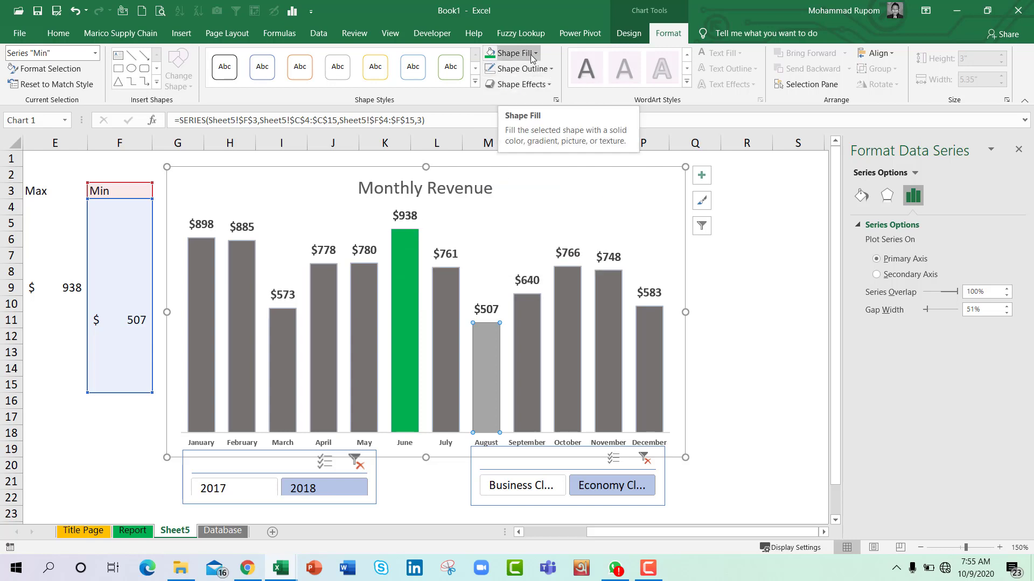
left_click(532, 55)
left_click(505, 201)
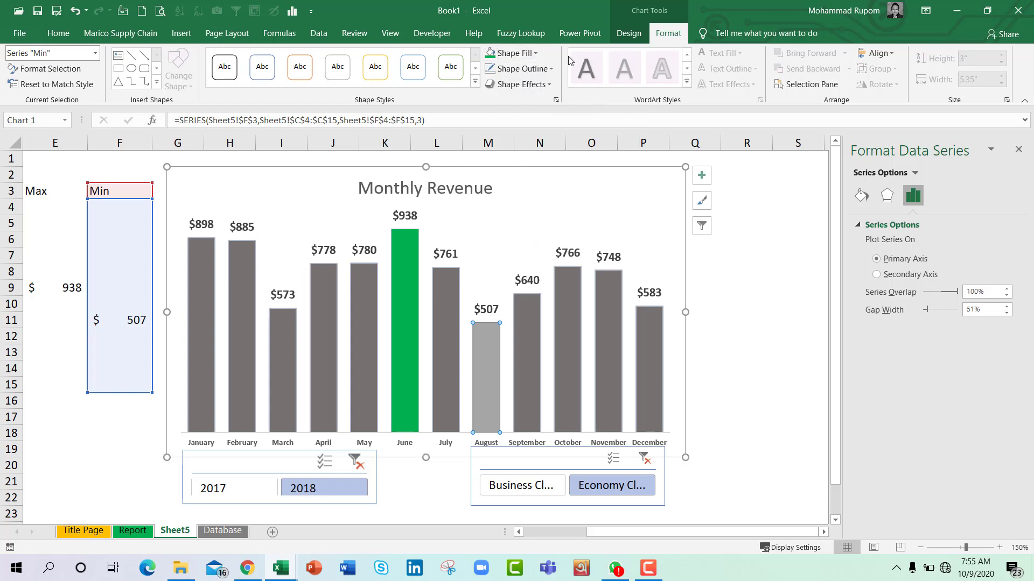
left_click(514, 53)
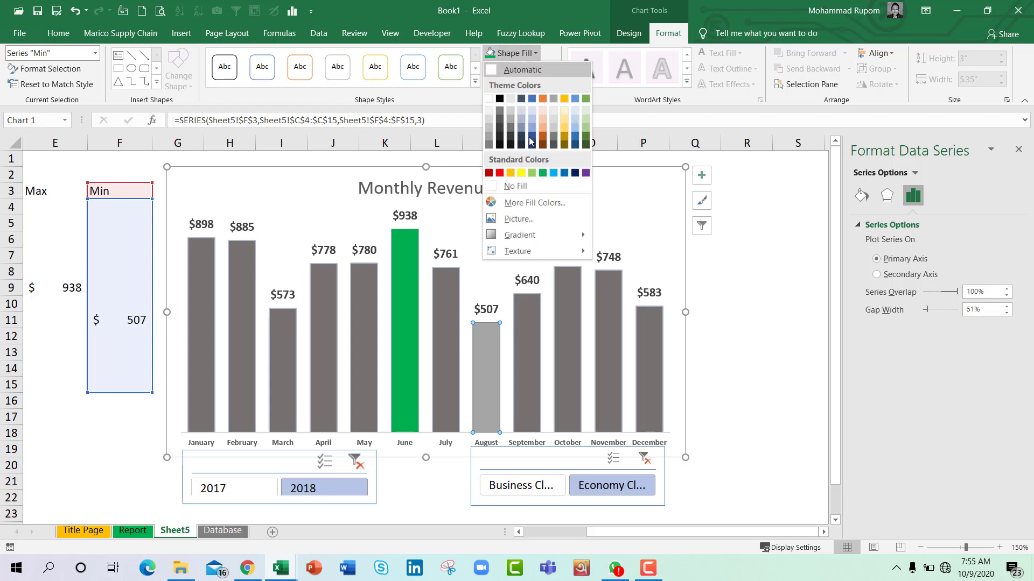
left_click(500, 173)
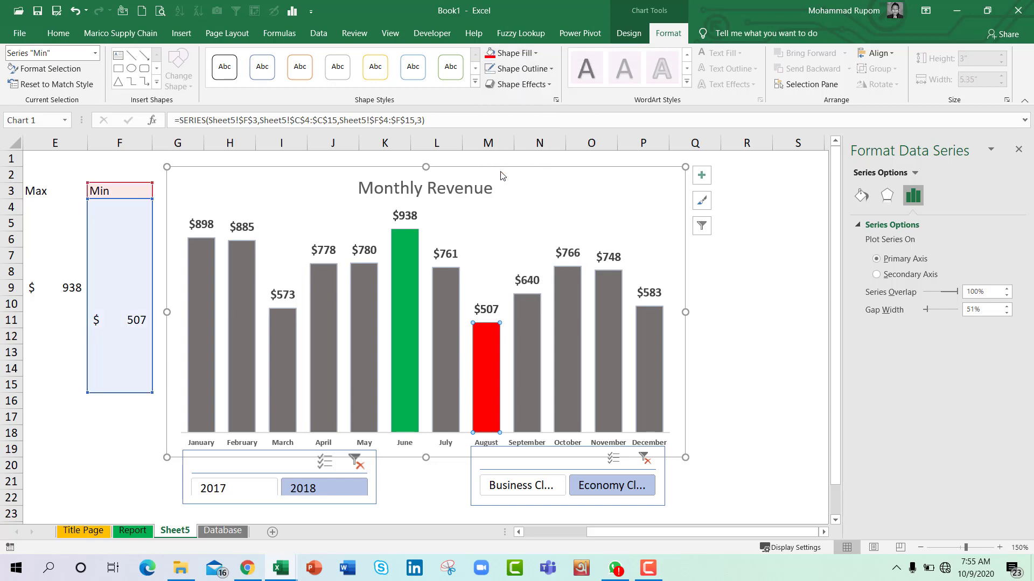
left_click(746, 380)
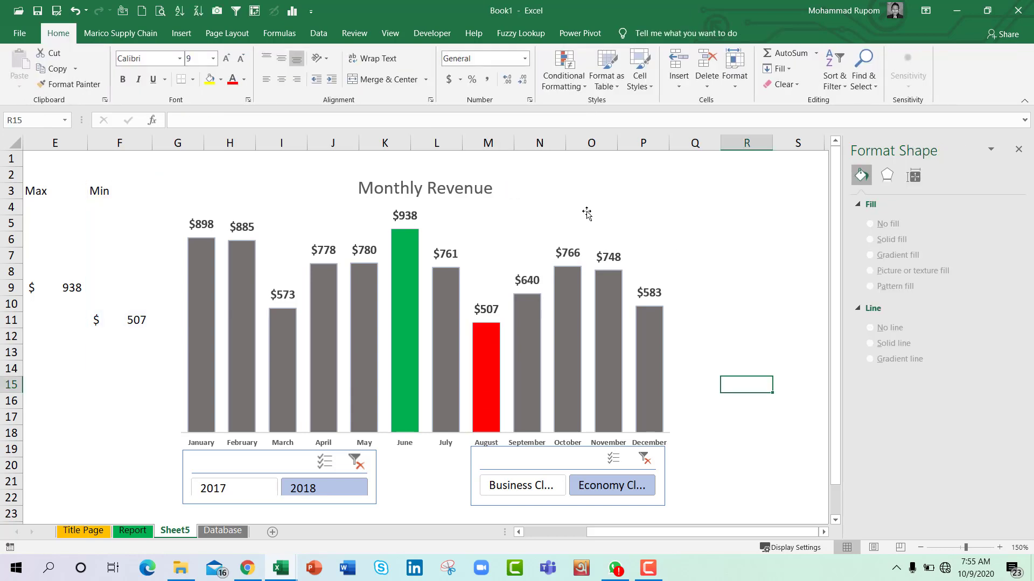
Move the Max series above Revenue in the chart's data source series order
left_click(584, 210)
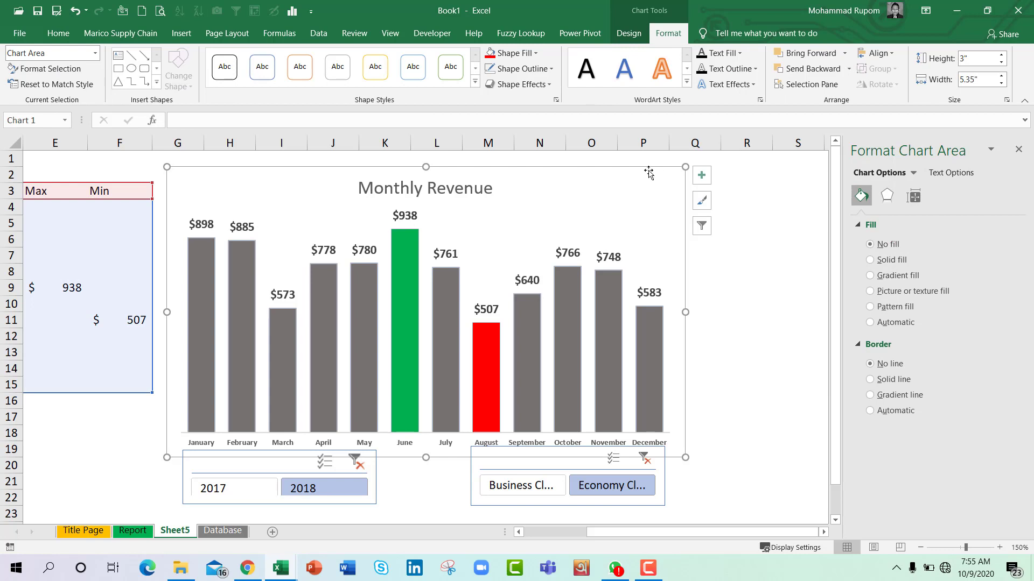
left_click(628, 34)
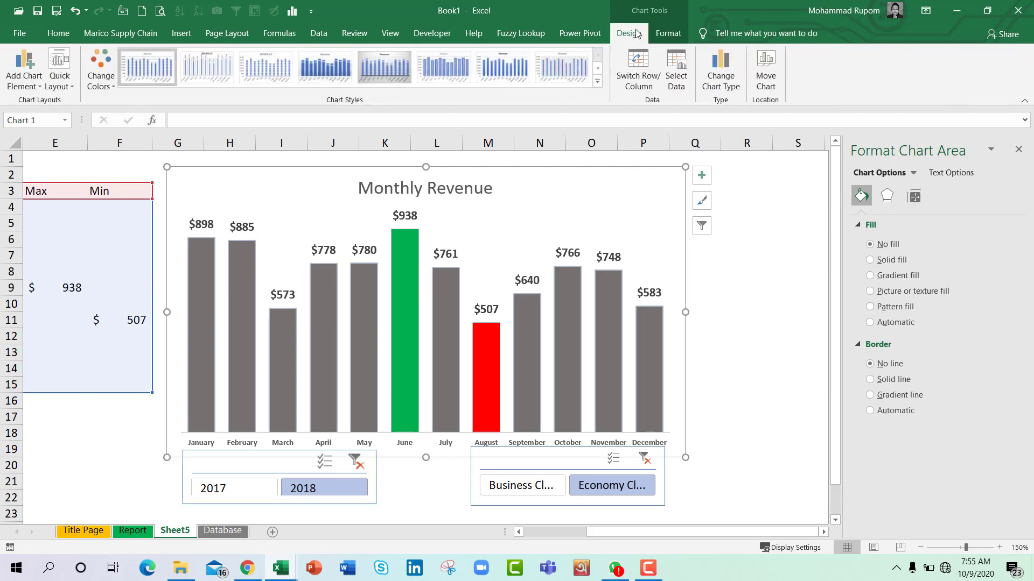
left_click(686, 64)
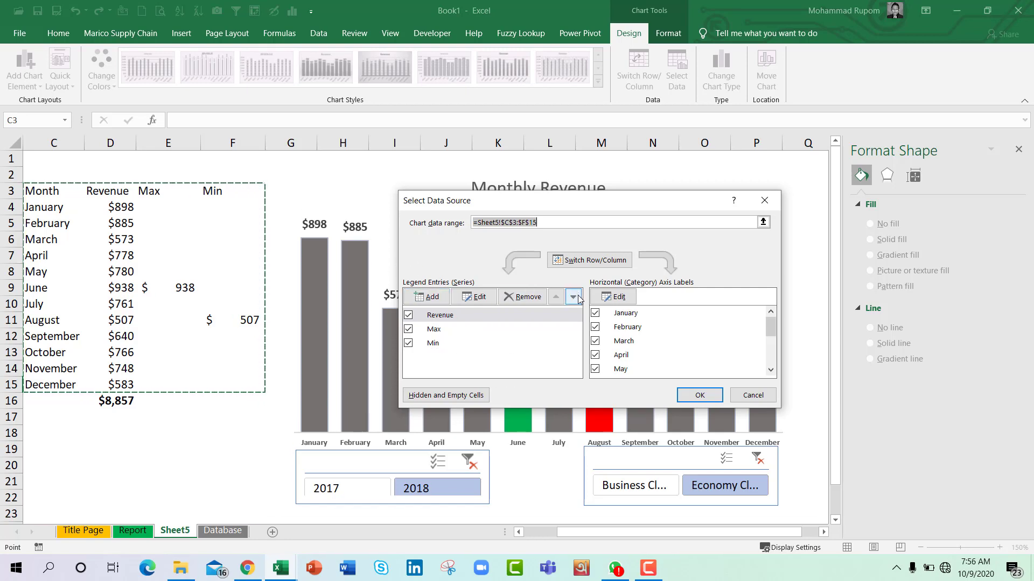
left_click(444, 334)
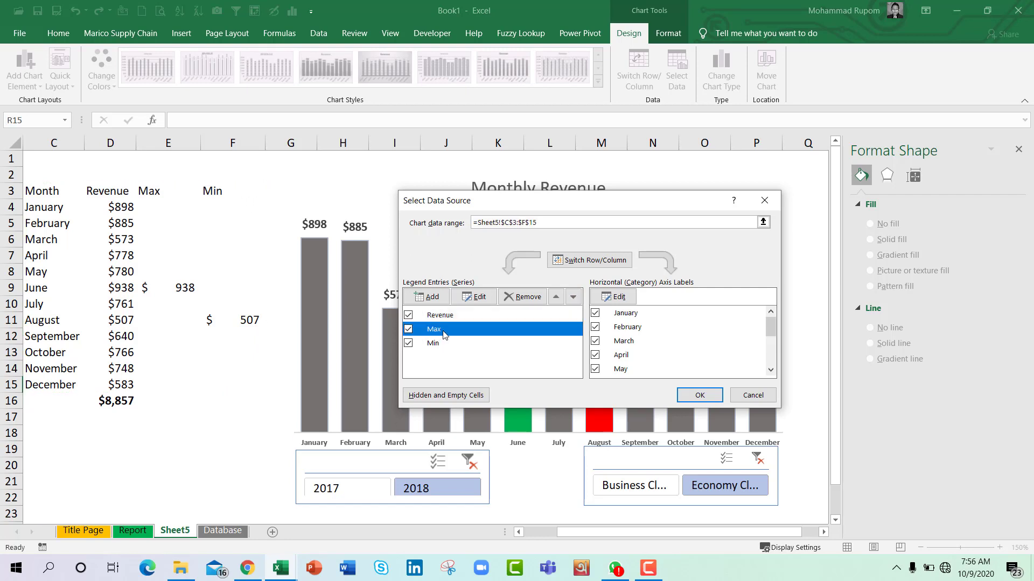
left_click(556, 297)
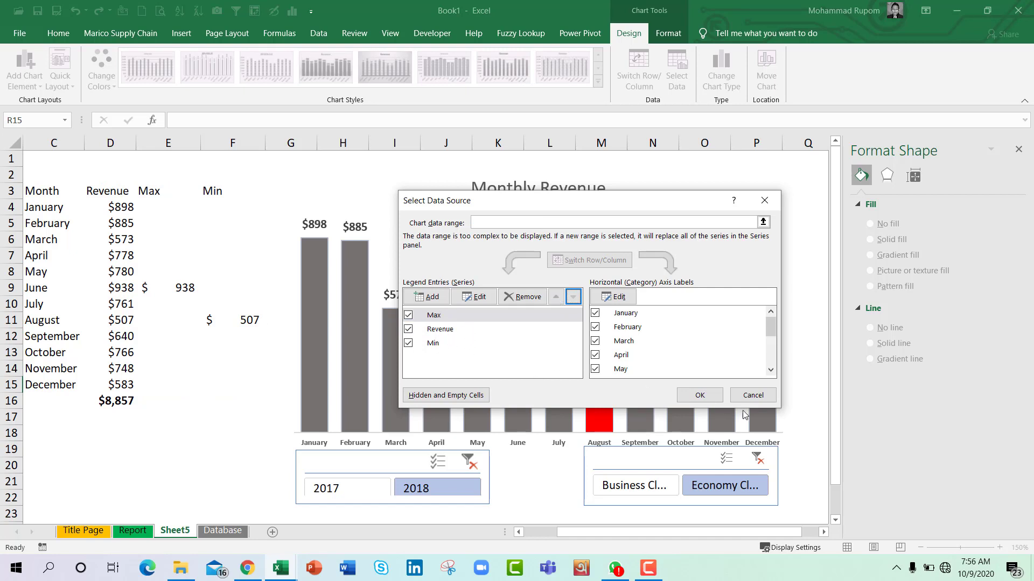
left_click(697, 395)
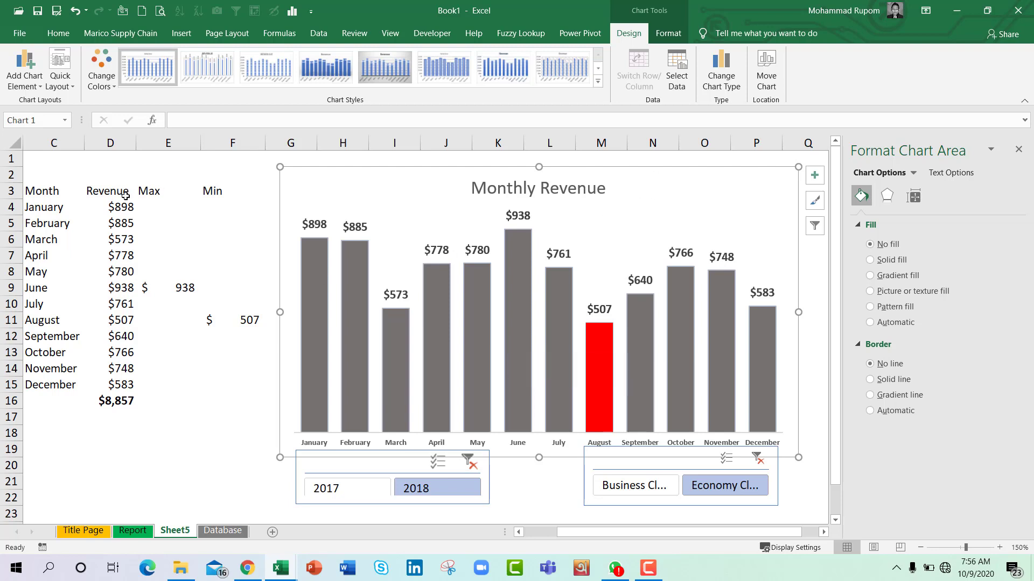
Move the Revenue series back above Max in the chart's data source series order
left_click_drag(121, 207, 110, 378)
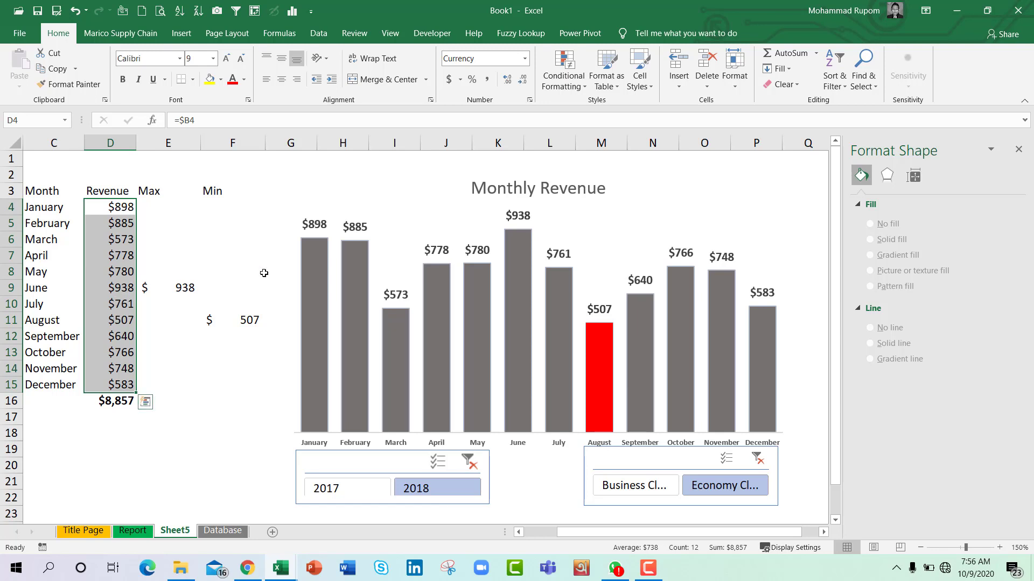
left_click(579, 212)
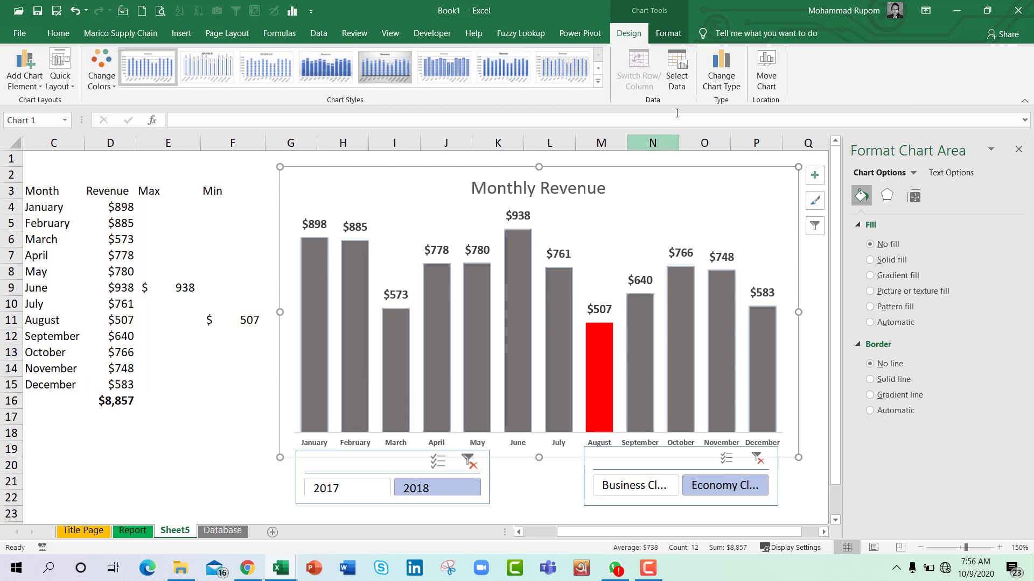
left_click(675, 77)
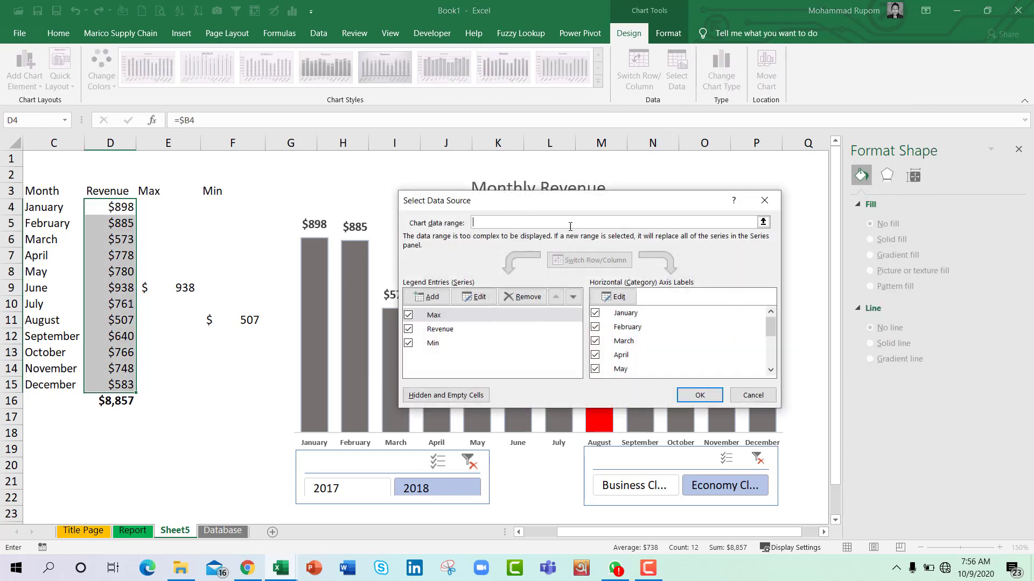
left_click(441, 329)
left_click(556, 297)
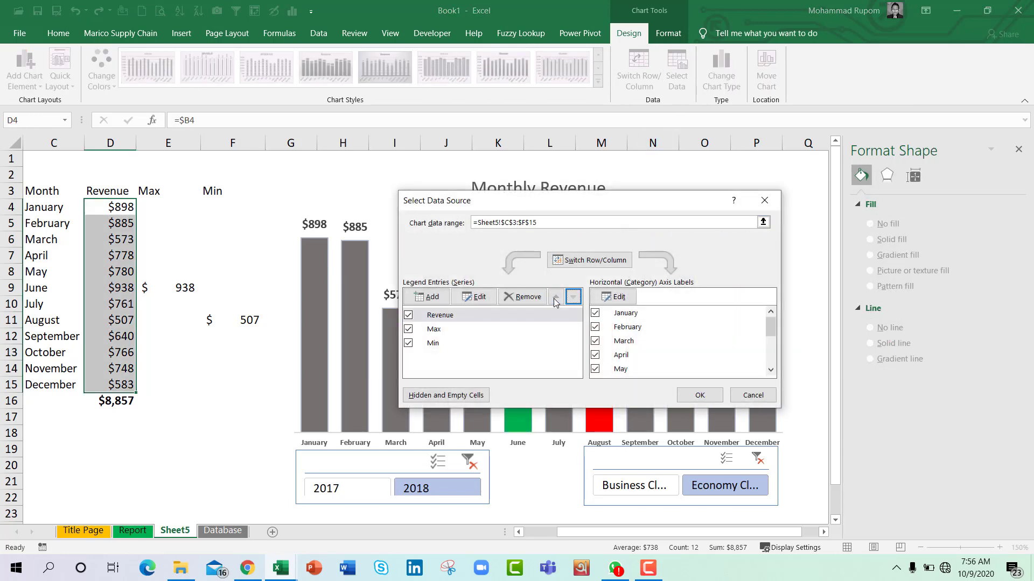
left_click(698, 395)
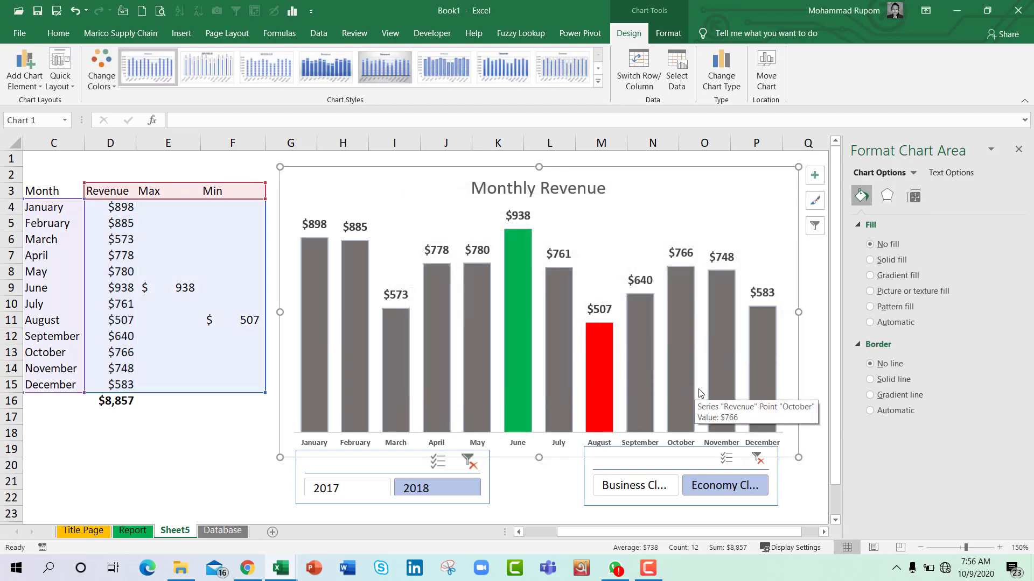
left_click(818, 325)
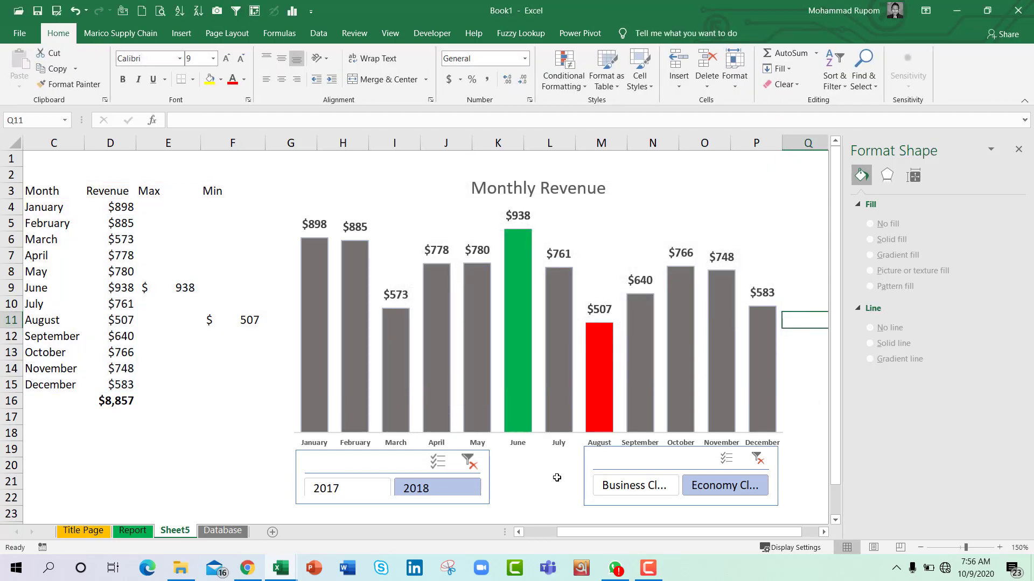
Check the recoloured chart by switching the slicers to business class and back to economy class, and to 2017 and back to 2018
left_click(662, 487)
left_click(731, 487)
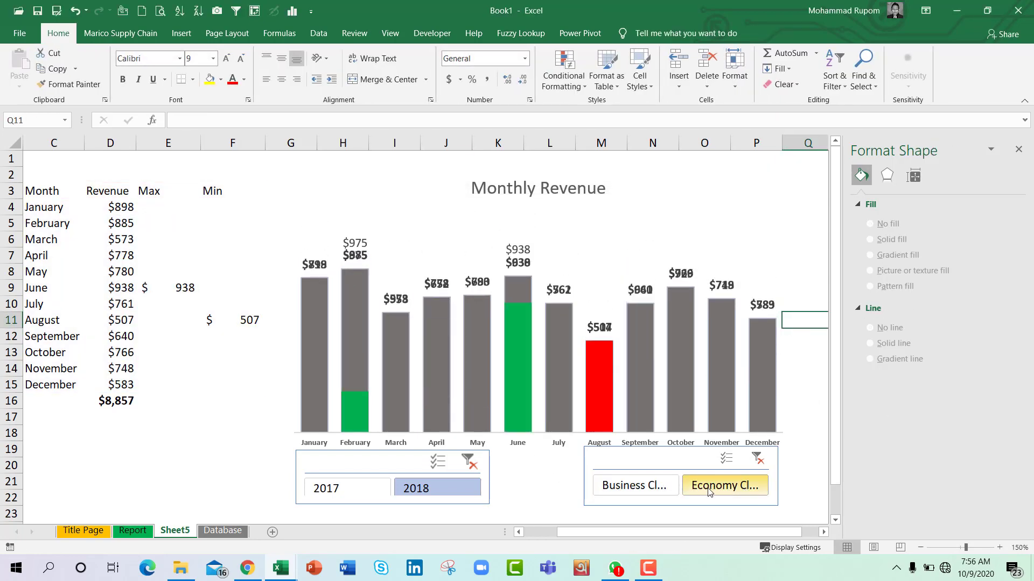
left_click(351, 488)
left_click(431, 489)
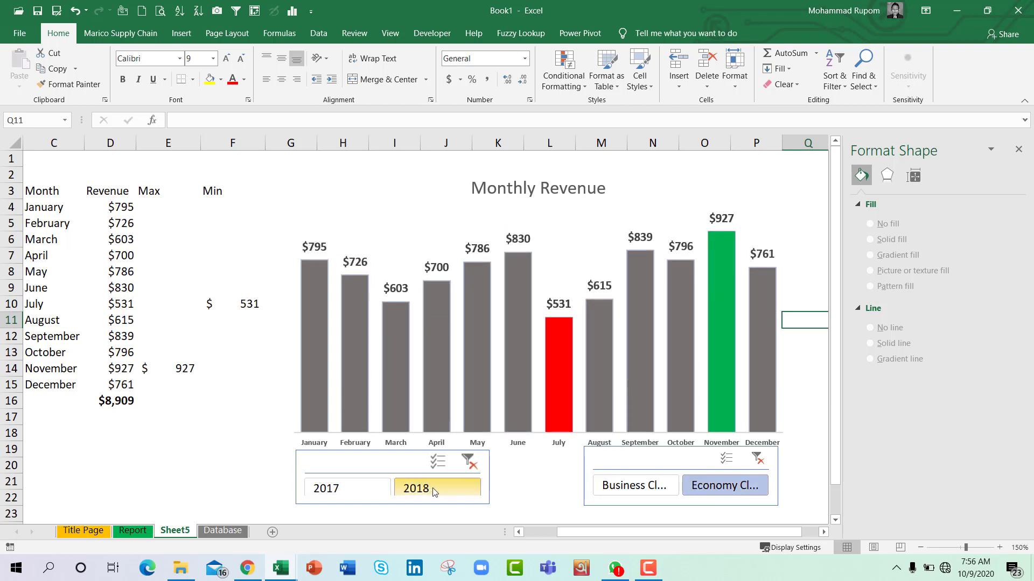